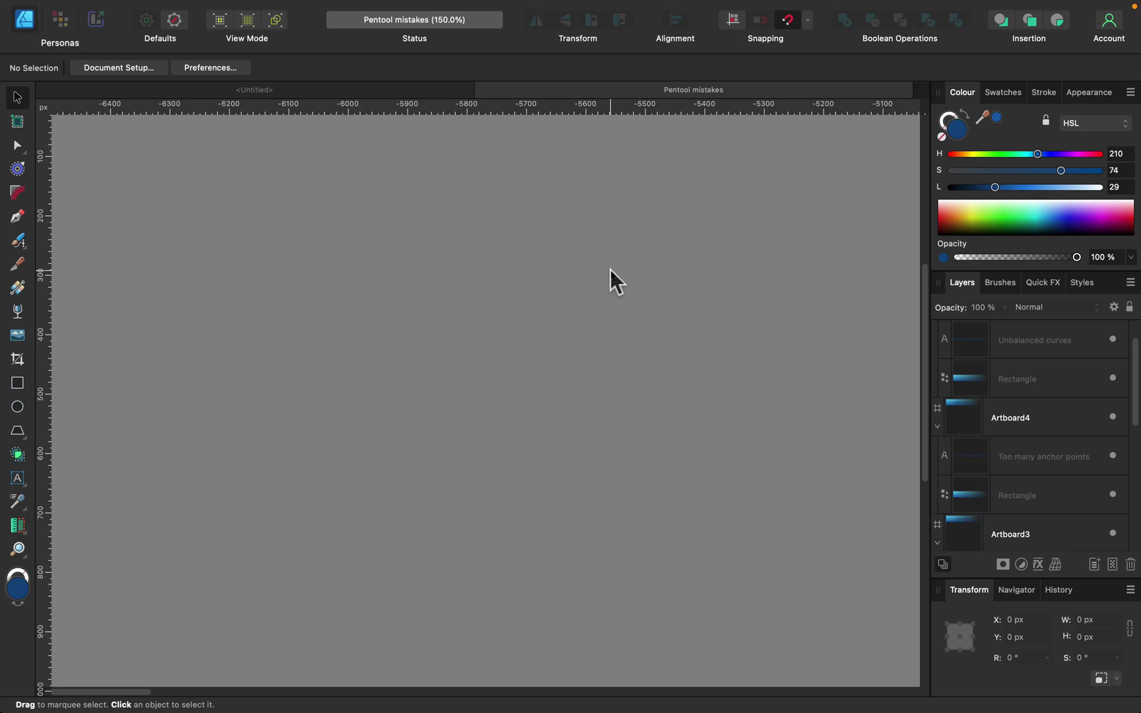
Step: Pan the view to frame the 'You are NOT drawing a line...' artboard and pick the Pen tool
{"action": "key", "text": "space"}
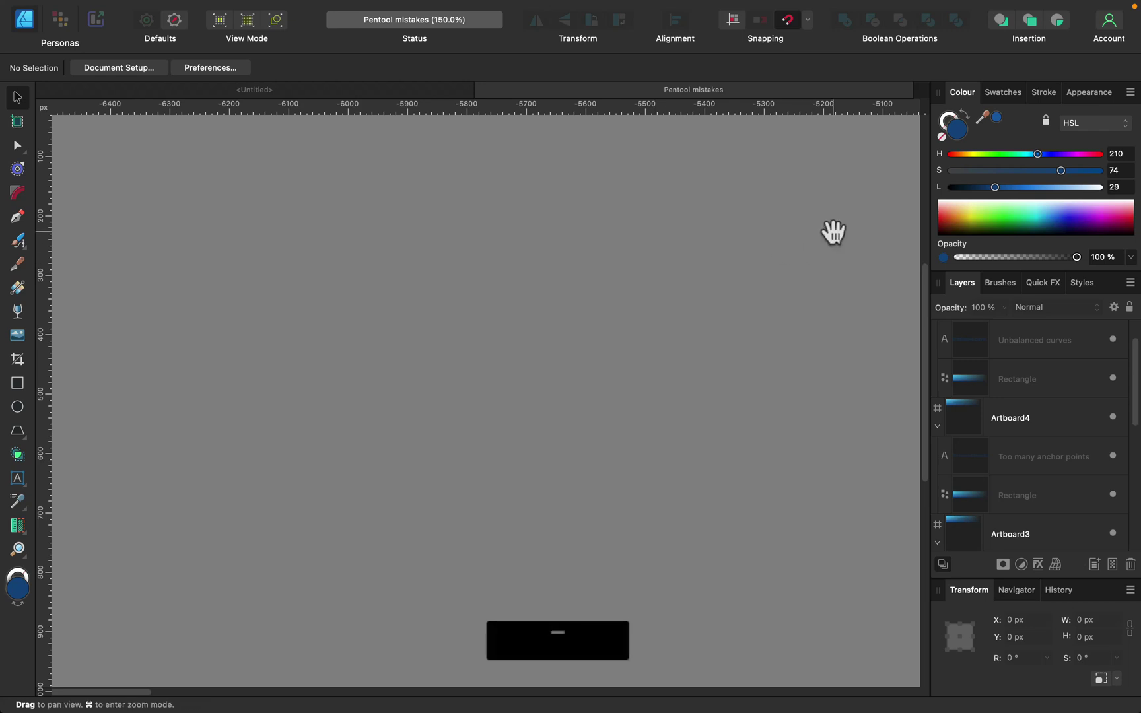
{"action": "left_click_drag", "start_coordinate": [827, 232], "coordinate": [570, 263]}
{"action": "left_click_drag", "start_coordinate": [788, 265], "coordinate": [438, 254]}
{"action": "left_click_drag", "start_coordinate": [764, 303], "coordinate": [627, 312]}
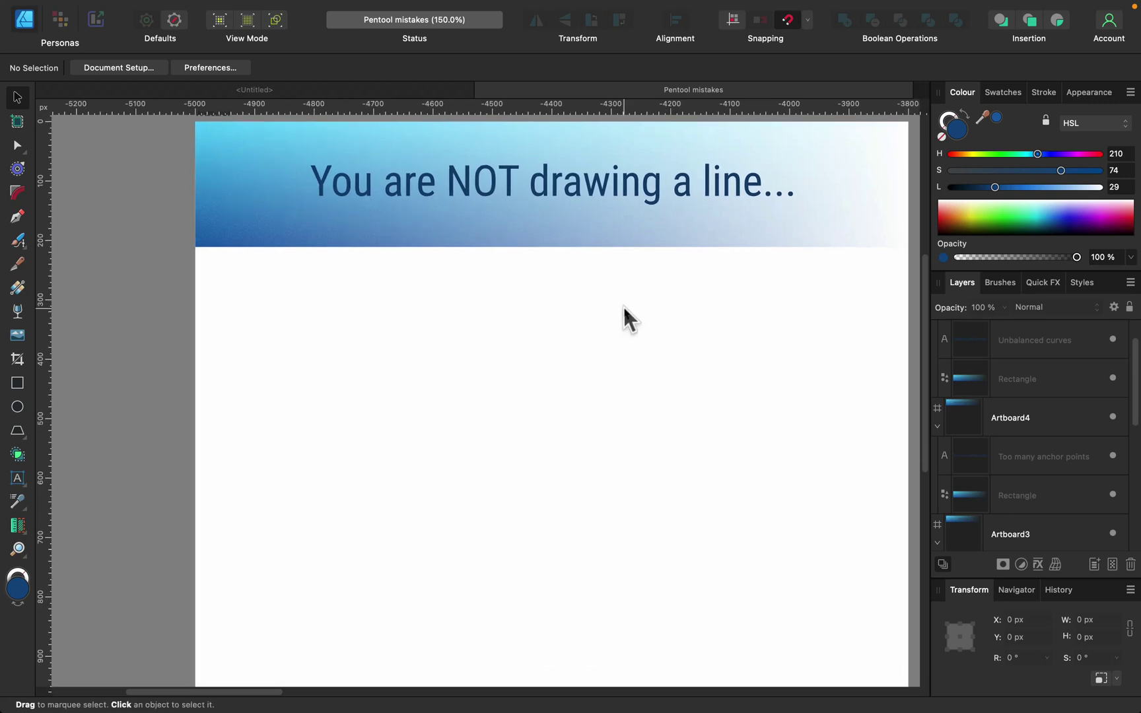
{"action": "left_click", "coordinate": [23, 217]}
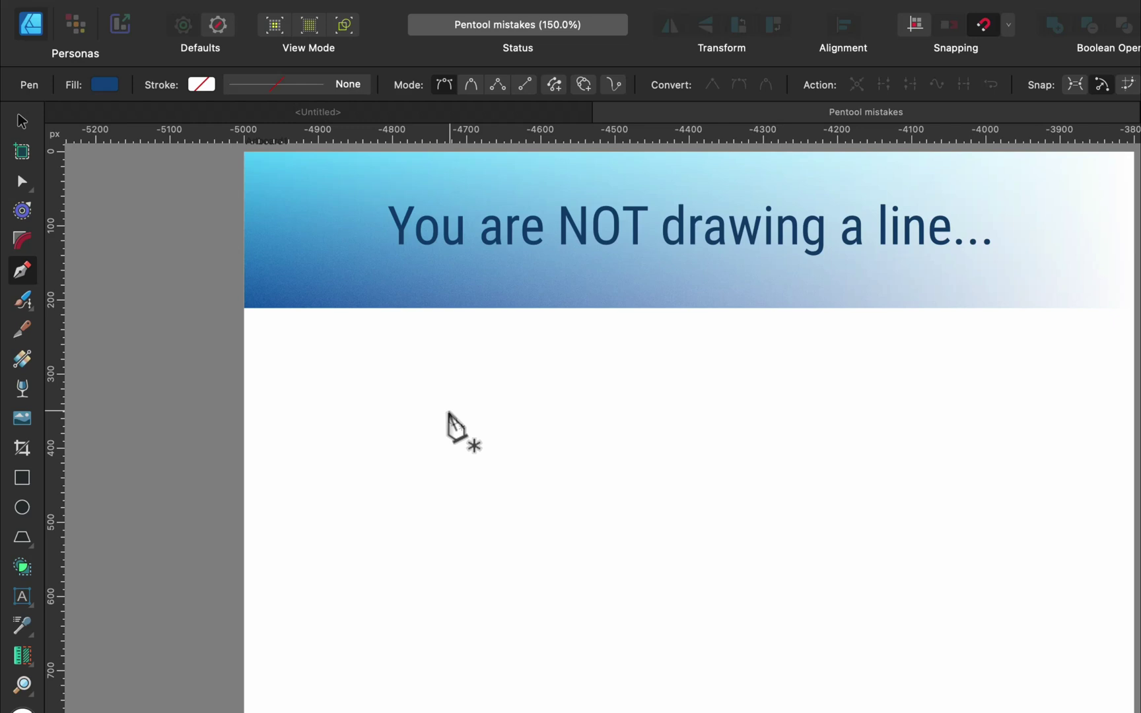
Step: Swap fill and stroke, then draw a curved arc from two smooth nodes across the artboard
{"action": "mouse_move", "coordinate": [437, 248]}
{"action": "left_mouse_down"}
{"action": "mouse_move", "coordinate": [480, 227]}
{"action": "mouse_move", "coordinate": [962, 247]}
{"action": "left_mouse_up"}
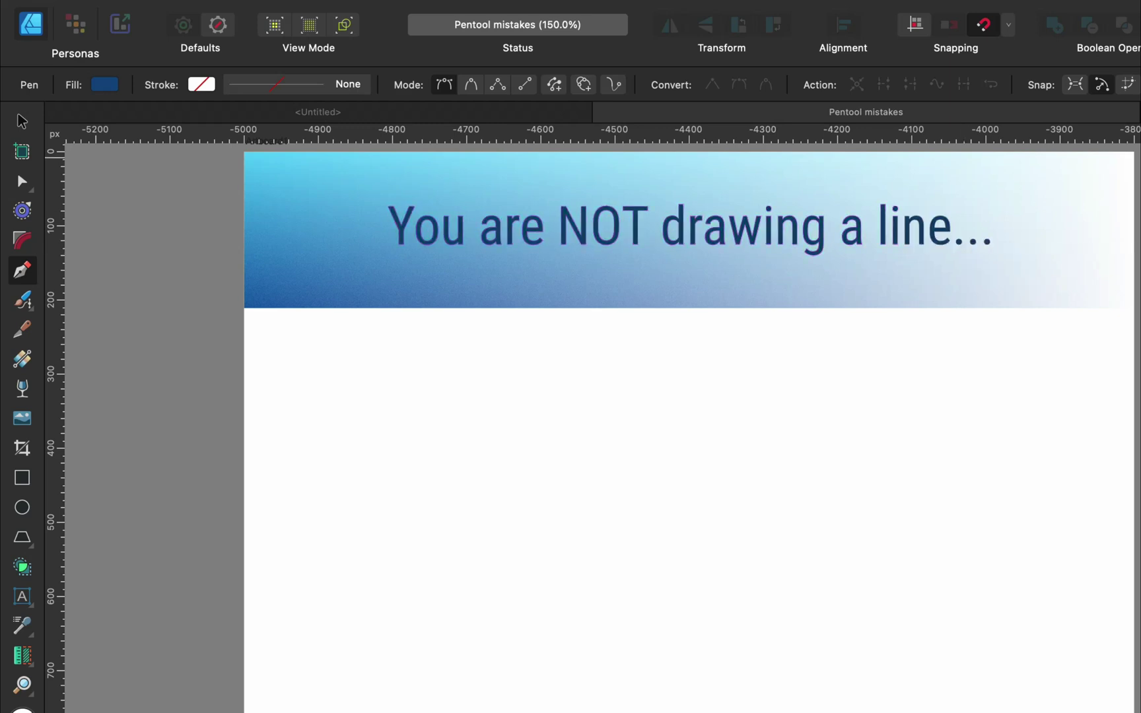
{"action": "key", "text": "shift+x"}
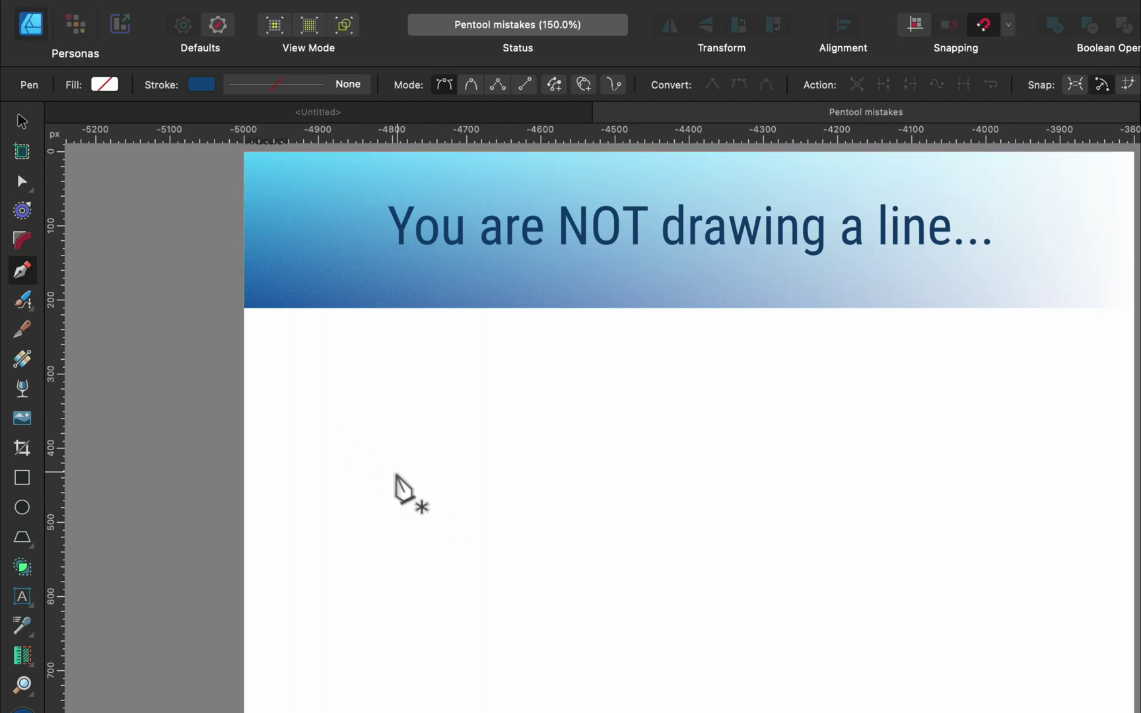
{"action": "left_click_drag", "start_coordinate": [397, 472], "coordinate": [460, 405]}
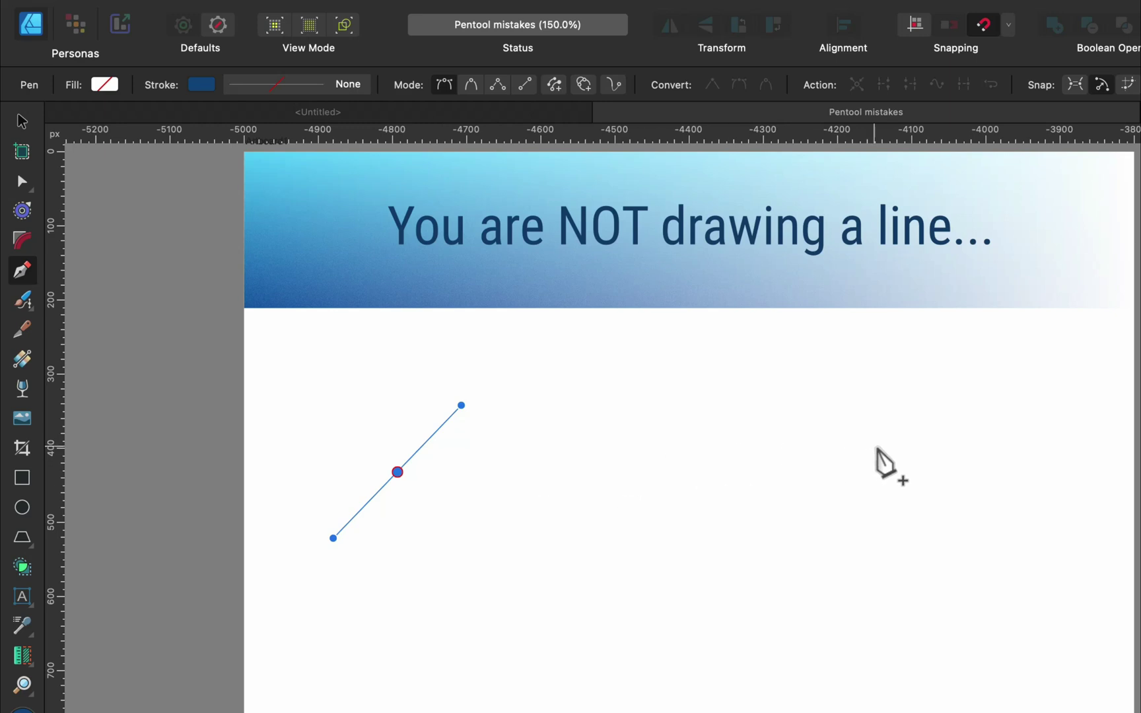
{"action": "left_click_drag", "start_coordinate": [863, 474], "coordinate": [925, 569]}
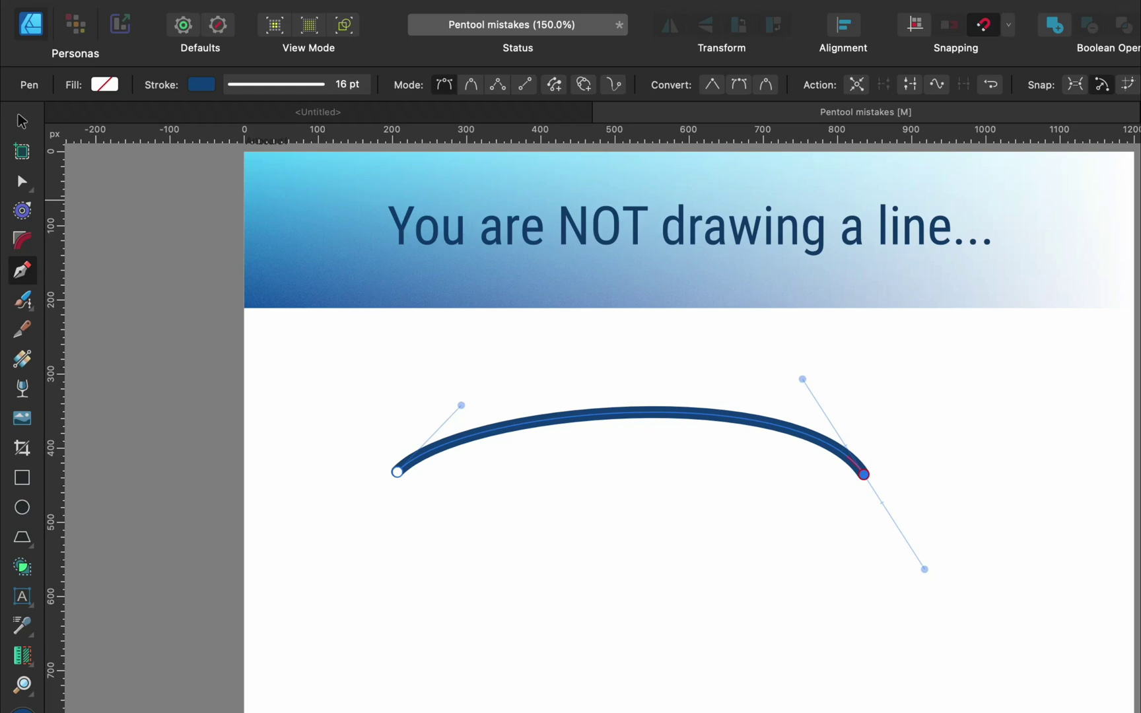
Step: Deselect the arc and pen-click an eleven-node zigzag of corner points beneath it
{"action": "left_click", "coordinate": [22, 121]}
{"action": "left_click", "coordinate": [290, 370]}
{"action": "left_click", "coordinate": [23, 269]}
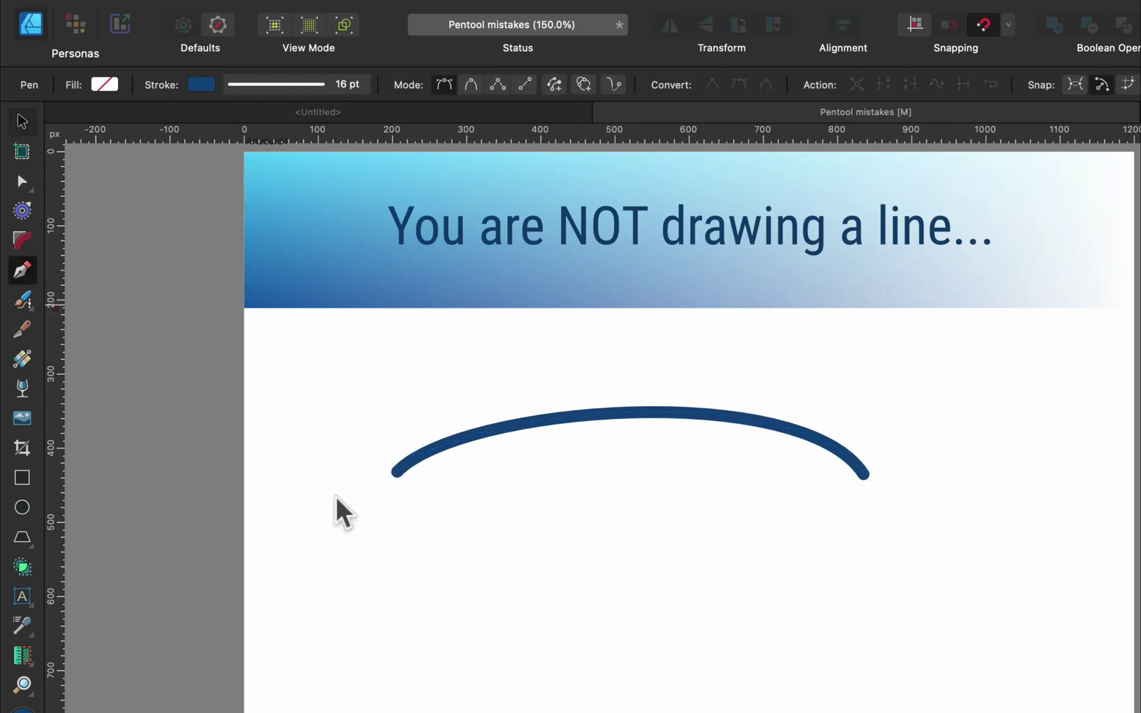
{"action": "left_click", "coordinate": [430, 605]}
{"action": "left_click", "coordinate": [475, 533]}
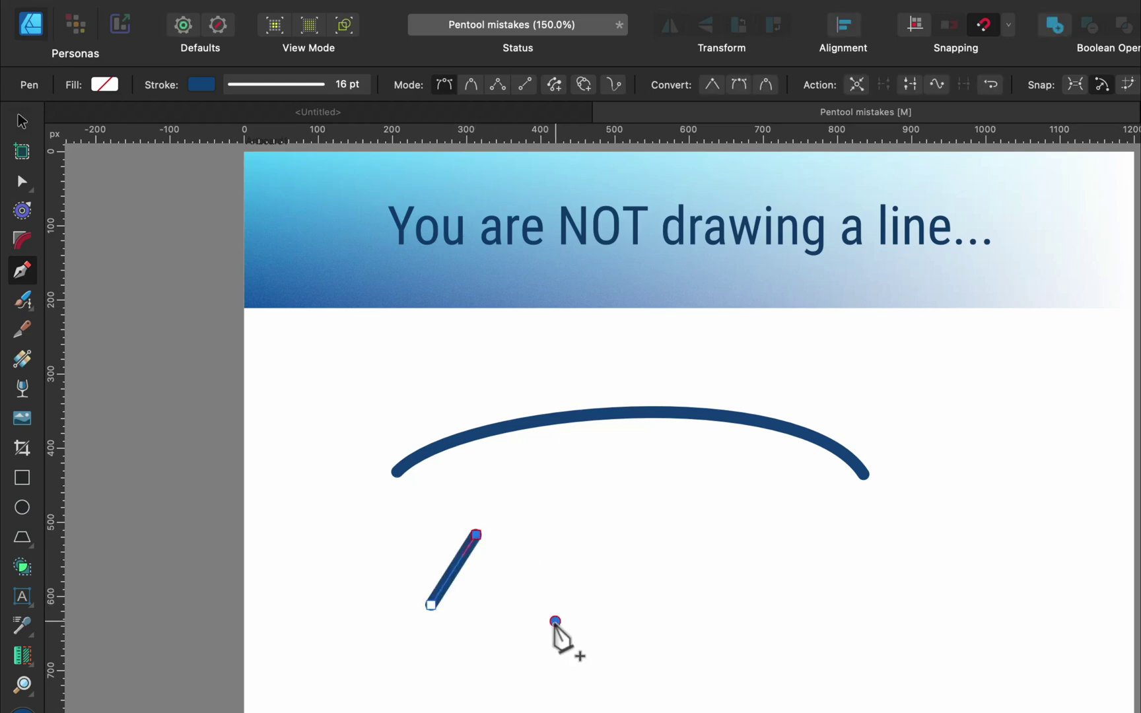
{"action": "left_click", "coordinate": [555, 621]}
{"action": "left_click", "coordinate": [630, 487]}
{"action": "left_click", "coordinate": [662, 631]}
{"action": "left_click", "coordinate": [748, 473]}
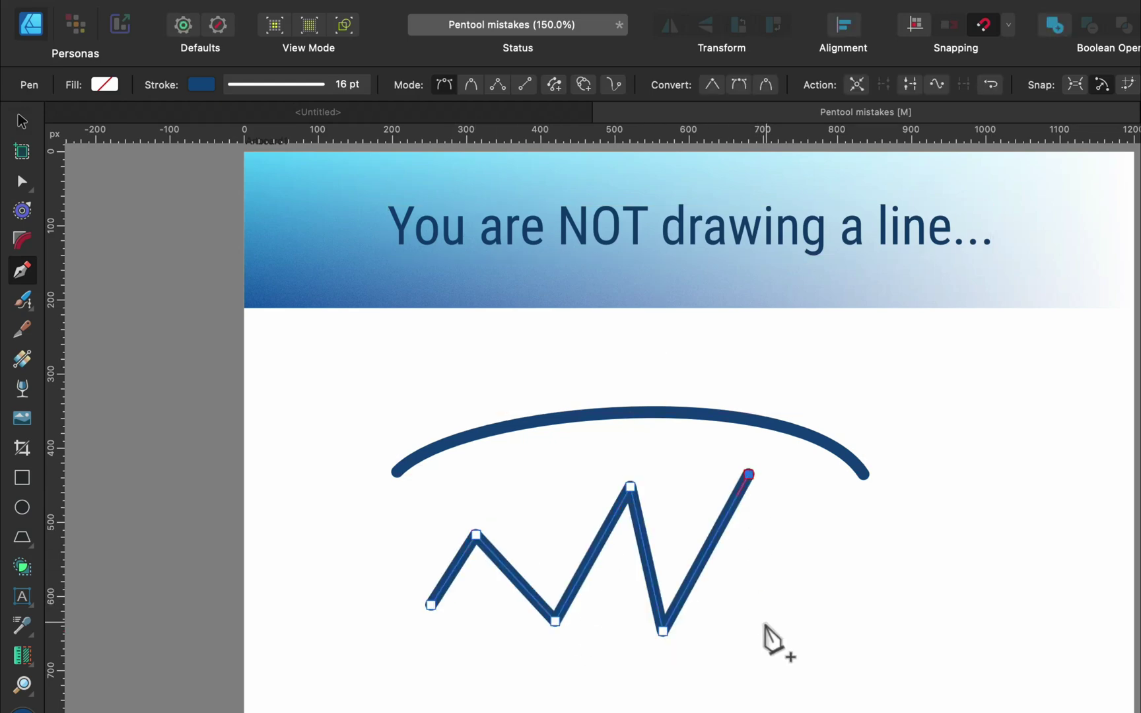
{"action": "left_click", "coordinate": [765, 621]}
{"action": "left_click", "coordinate": [830, 527]}
{"action": "left_click", "coordinate": [872, 630]}
{"action": "left_click", "coordinate": [921, 537]}
{"action": "left_click", "coordinate": [958, 624]}
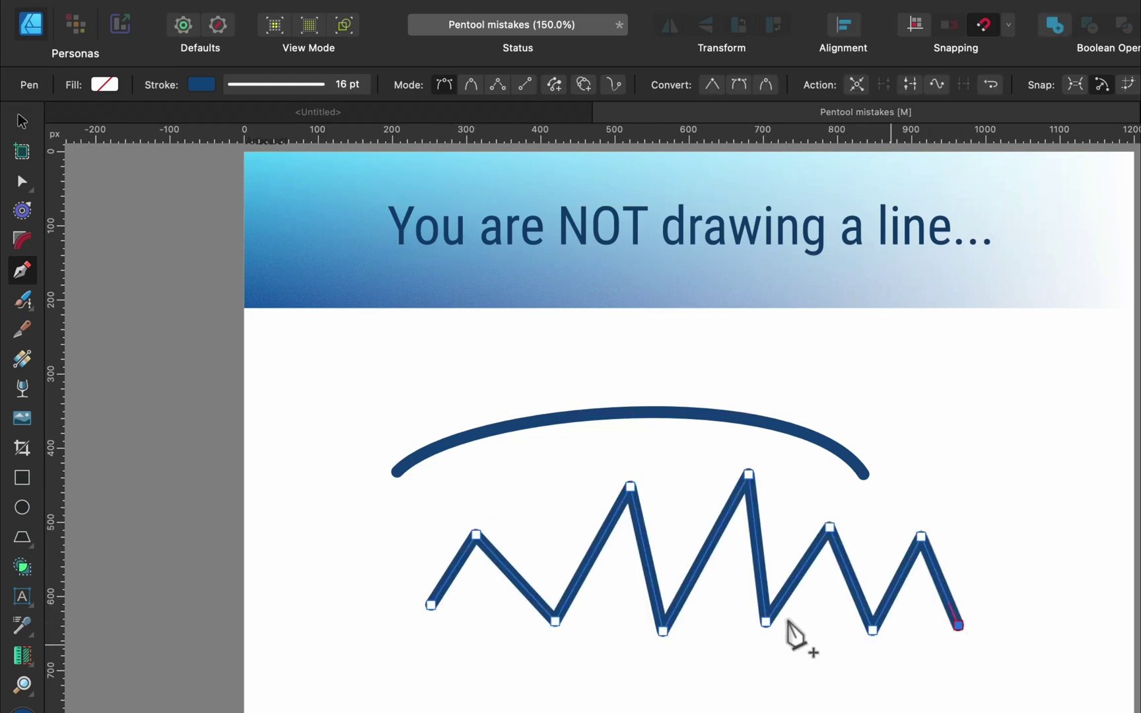
Step: Convert one zigzag peak to a smooth node and round it, then select both paths
{"action": "left_click", "coordinate": [22, 121]}
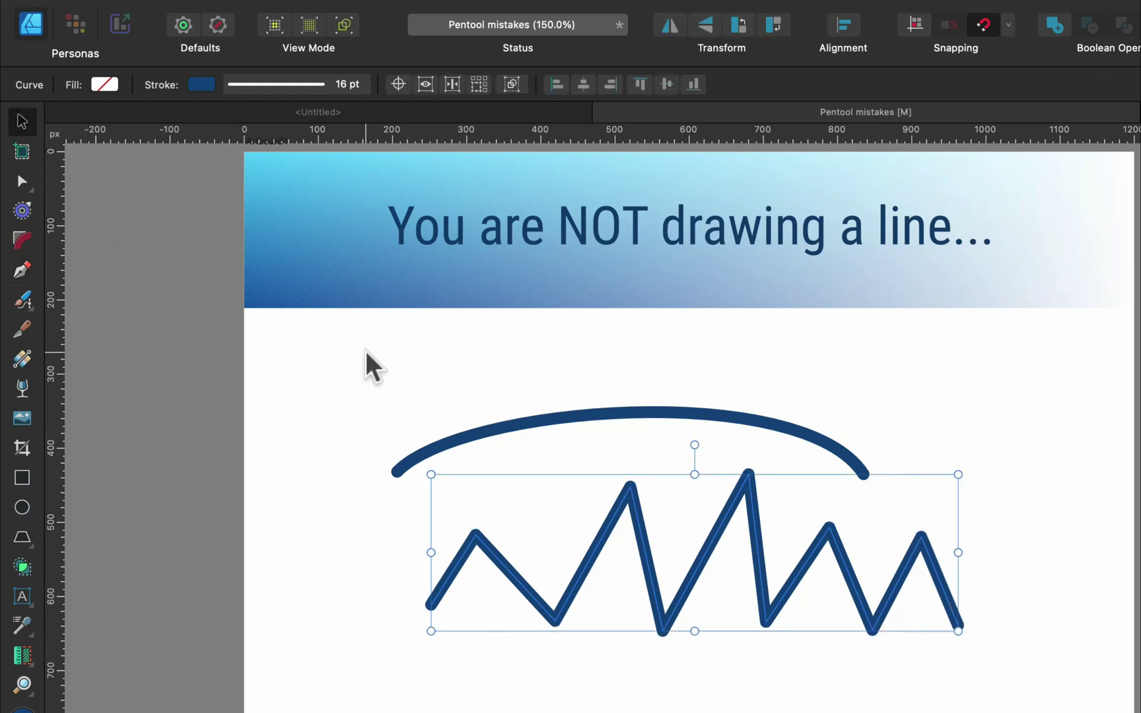
{"action": "left_click", "coordinate": [366, 350]}
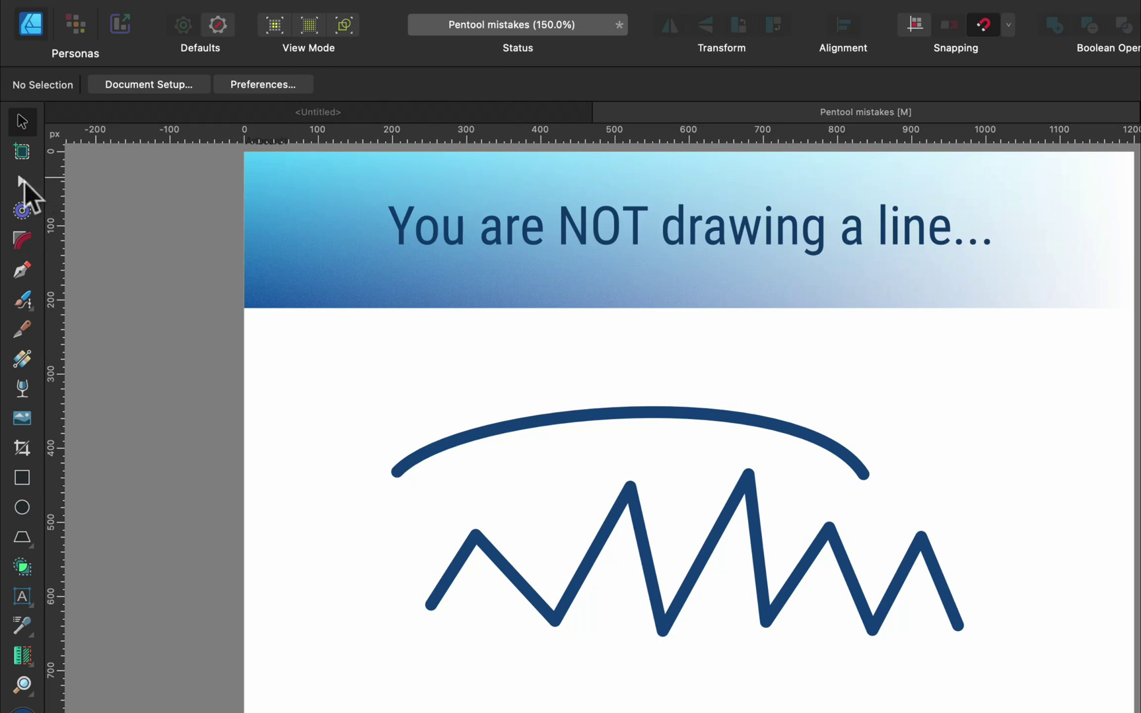
{"action": "left_click", "coordinate": [22, 180]}
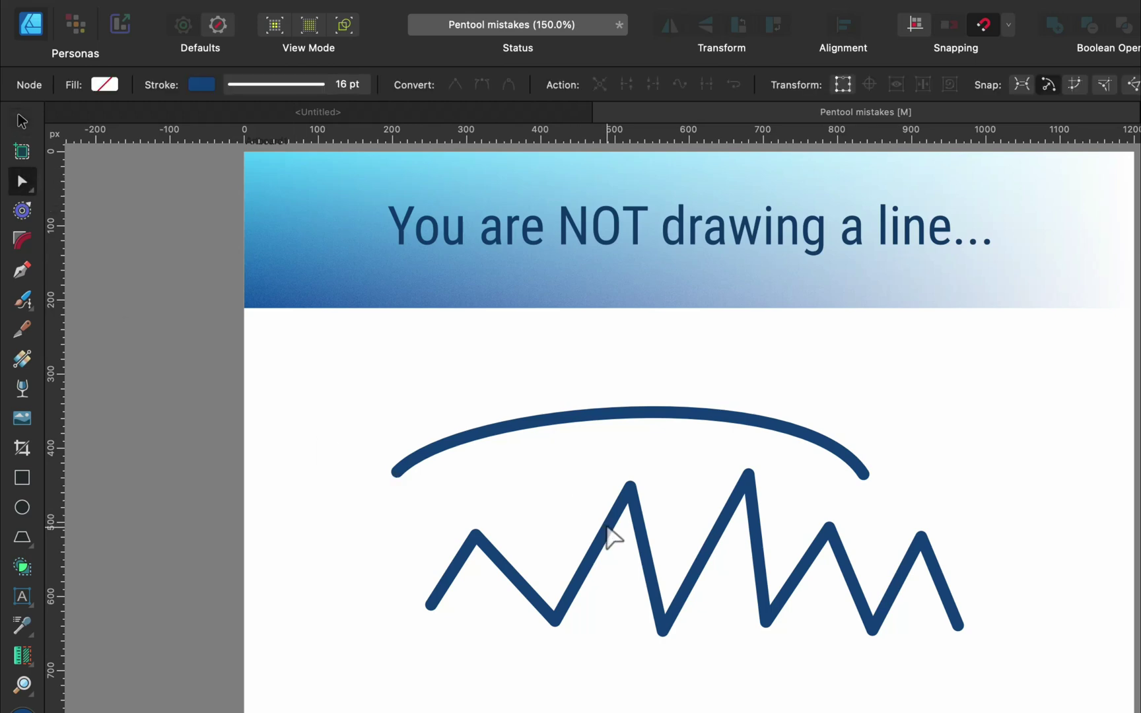
{"action": "left_click", "coordinate": [607, 526]}
{"action": "left_click_drag", "start_coordinate": [630, 487], "coordinate": [601, 496]}
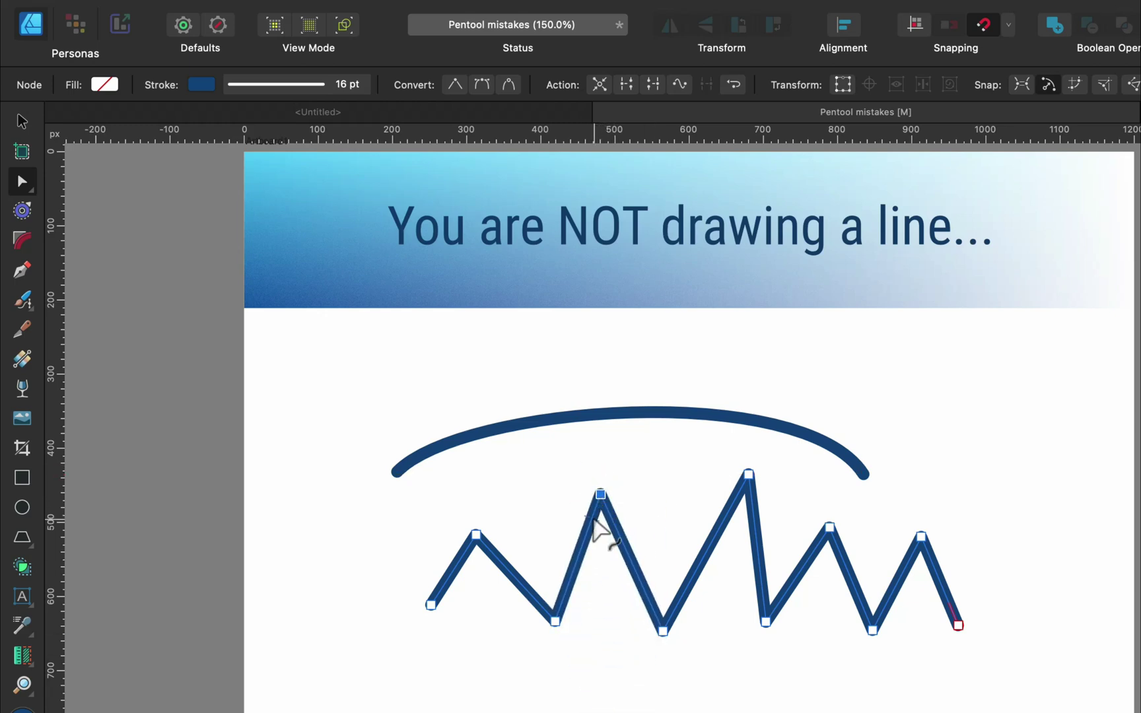
{"action": "left_click", "coordinate": [482, 84]}
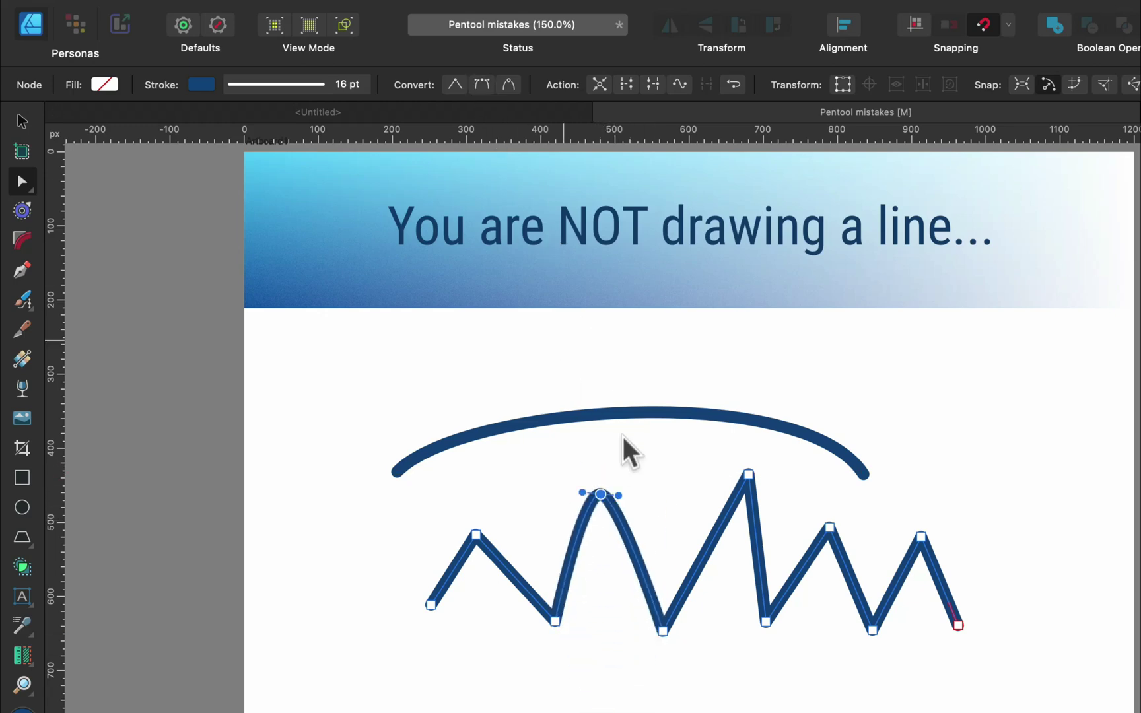
{"action": "left_click_drag", "start_coordinate": [628, 492], "coordinate": [649, 467]}
{"action": "left_click_drag", "start_coordinate": [585, 503], "coordinate": [594, 474]}
{"action": "left_click", "coordinate": [23, 121]}
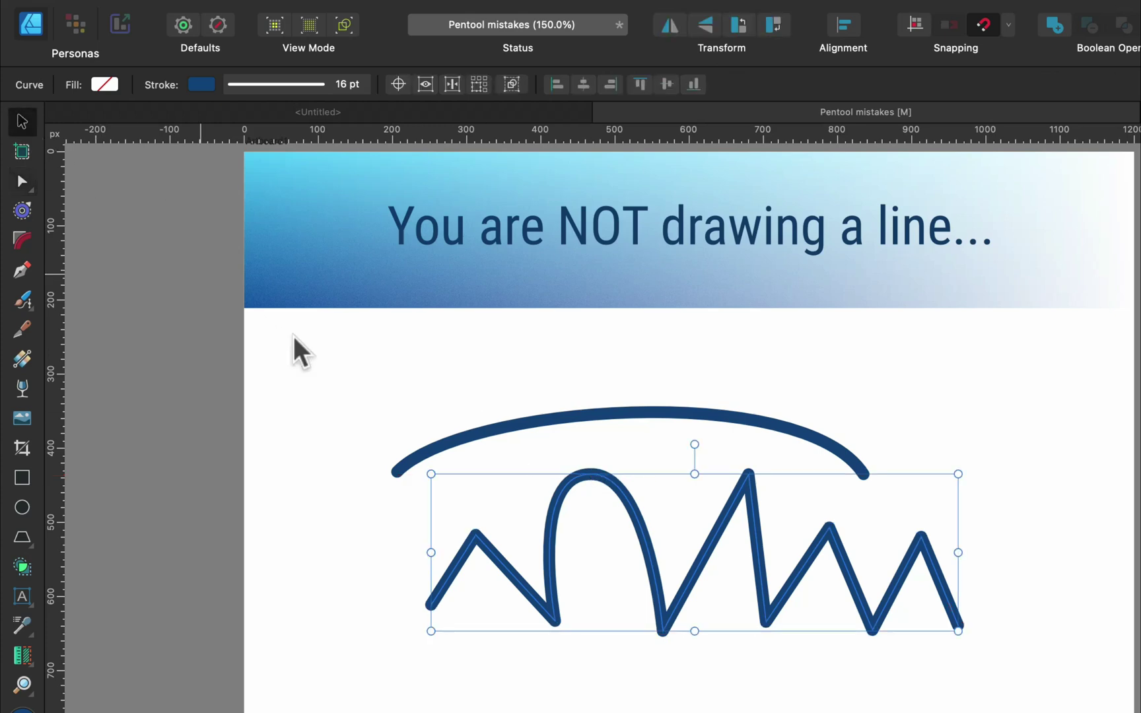
{"action": "left_click_drag", "start_coordinate": [291, 376], "coordinate": [1075, 678]}
Step: Delete the arc and zigzag, then start a two-node pen curve and undo it
{"action": "key", "text": "Delete"}
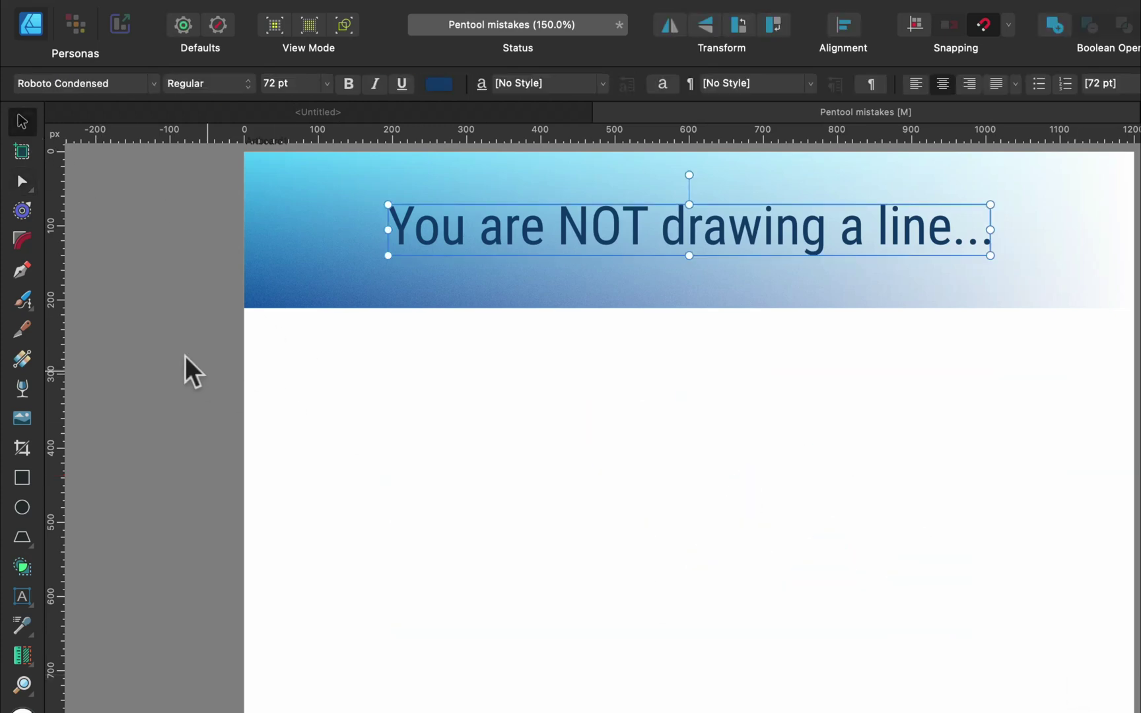
{"action": "left_click", "coordinate": [22, 271]}
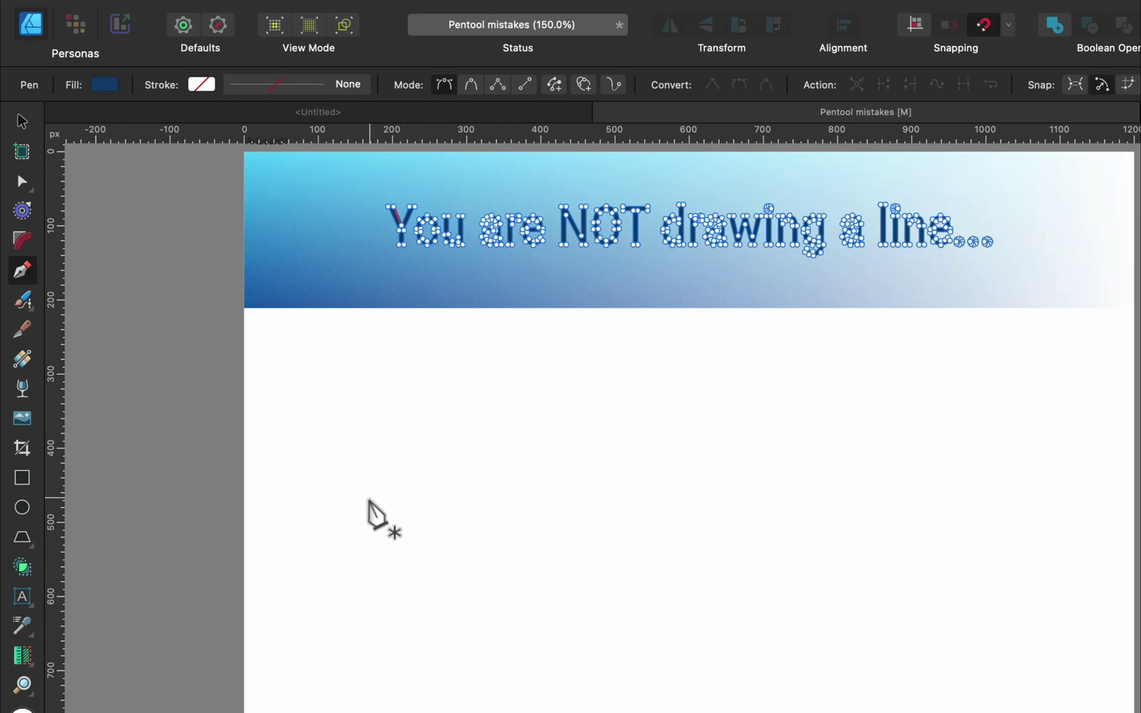
{"action": "left_click_drag", "start_coordinate": [371, 496], "coordinate": [410, 443]}
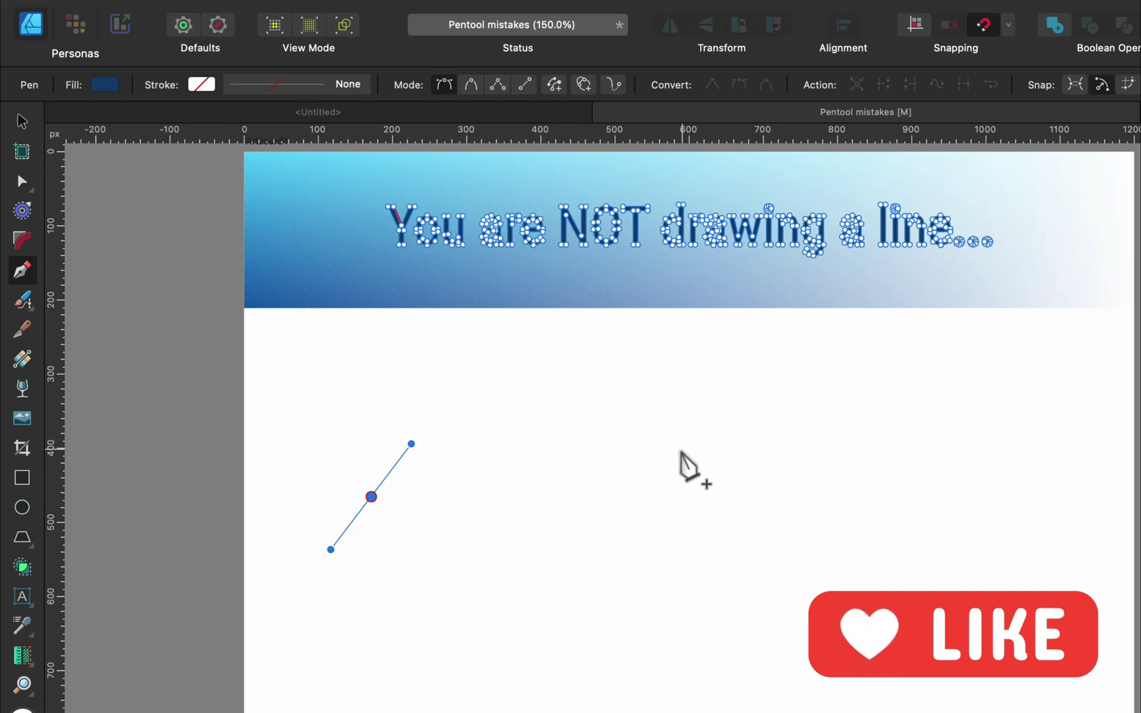
{"action": "left_click_drag", "start_coordinate": [818, 553], "coordinate": [985, 569]}
{"action": "key", "text": "super+z"}
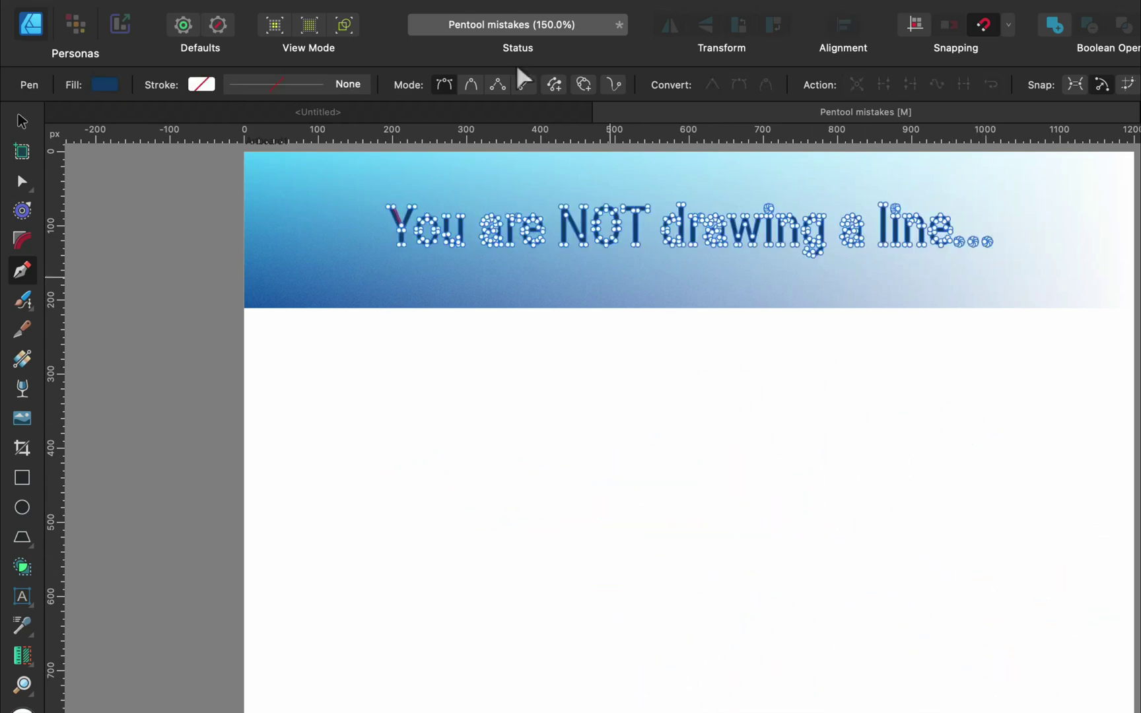
Step: With Rubber Band Mode on, draw smooth left, top and bottom nodes and close the loop
{"action": "left_click", "coordinate": [614, 87]}
{"action": "left_click_drag", "start_coordinate": [399, 531], "coordinate": [429, 479]}
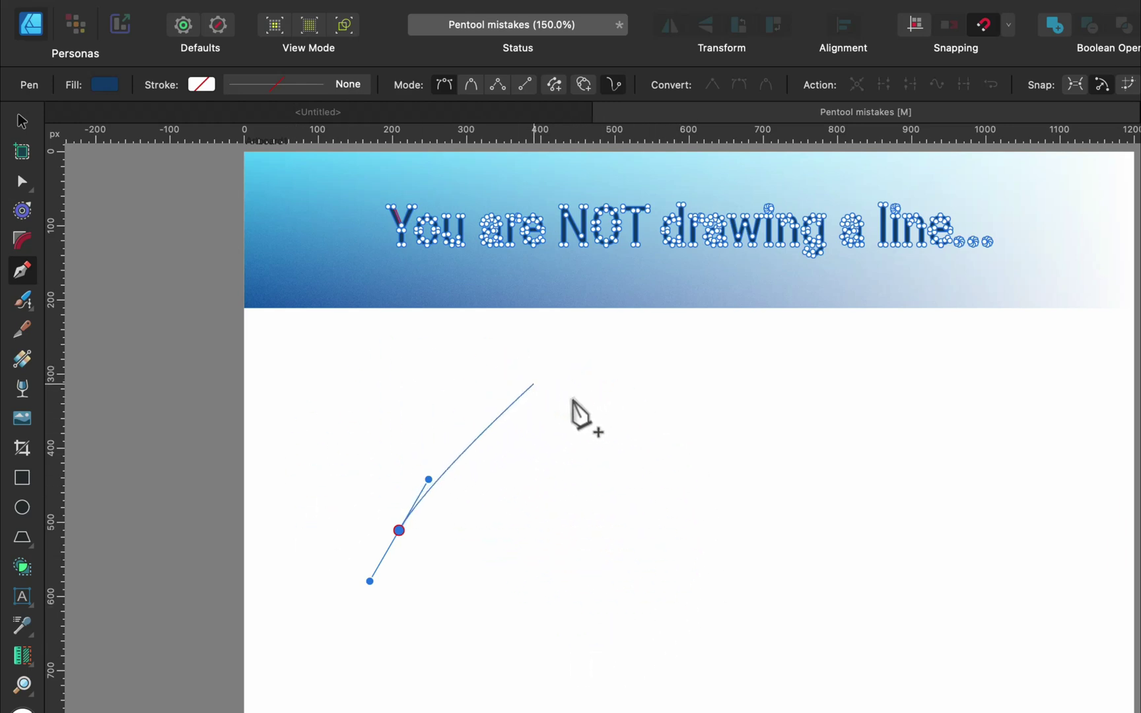
{"action": "left_click", "coordinate": [772, 596]}
{"action": "key", "text": "super+z"}
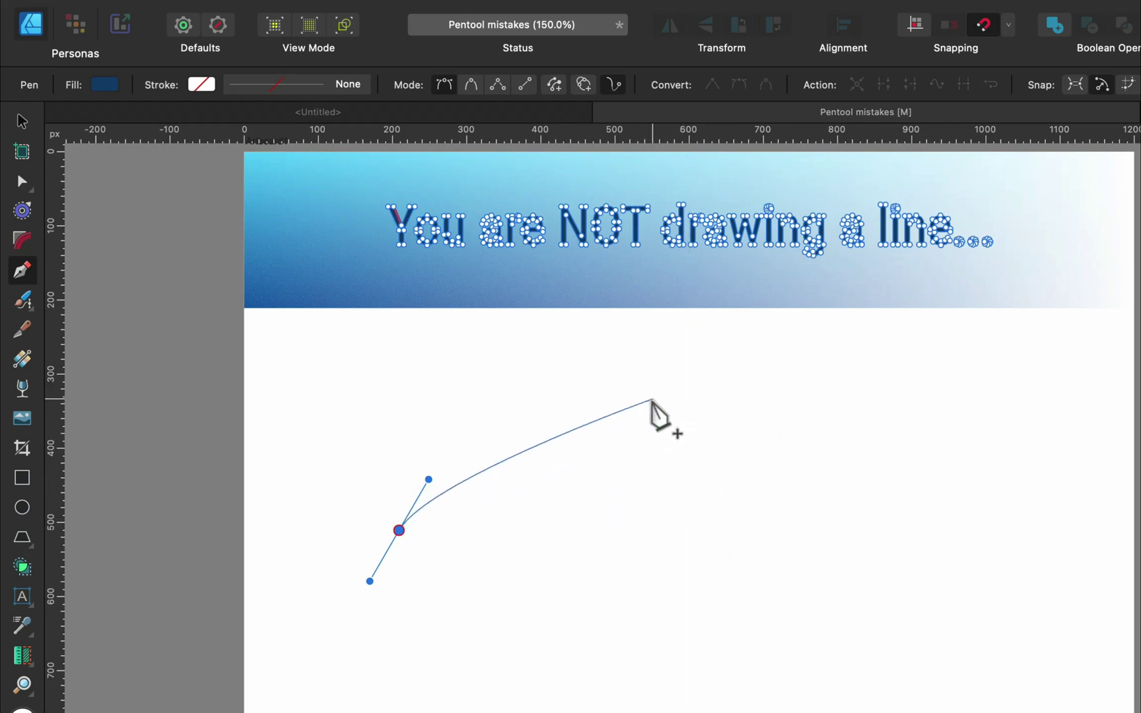
{"action": "left_click_drag", "start_coordinate": [653, 399], "coordinate": [879, 399]}
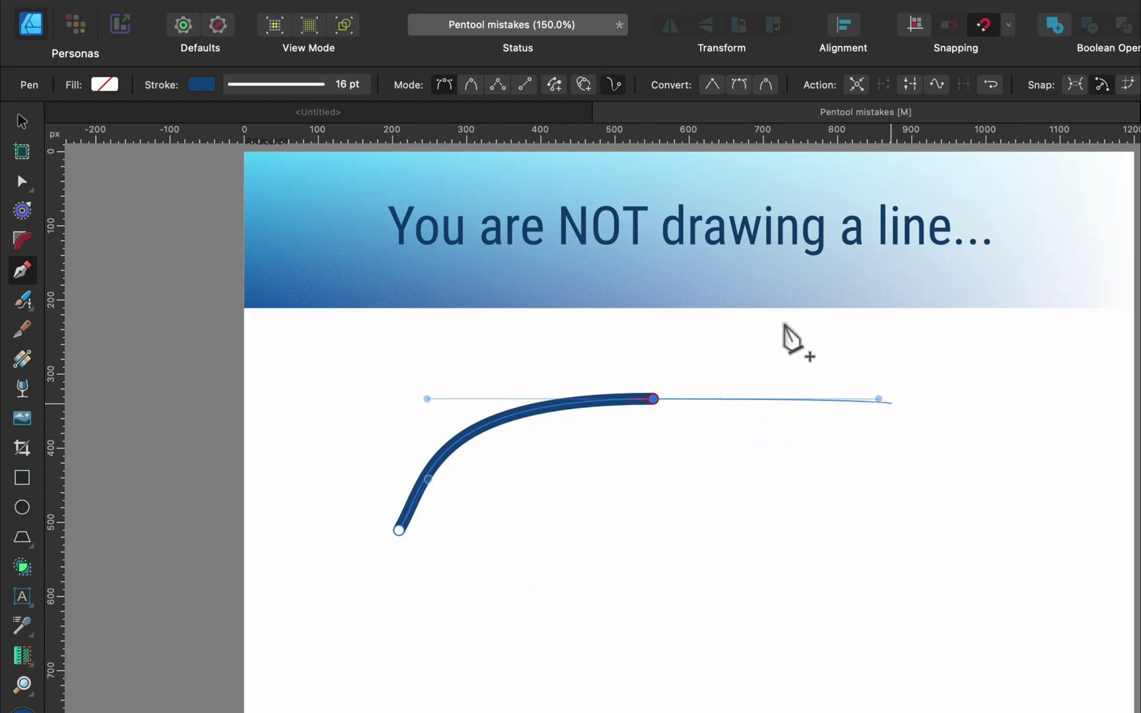
{"action": "left_click_drag", "start_coordinate": [634, 596], "coordinate": [558, 599]}
{"action": "left_click", "coordinate": [399, 529]}
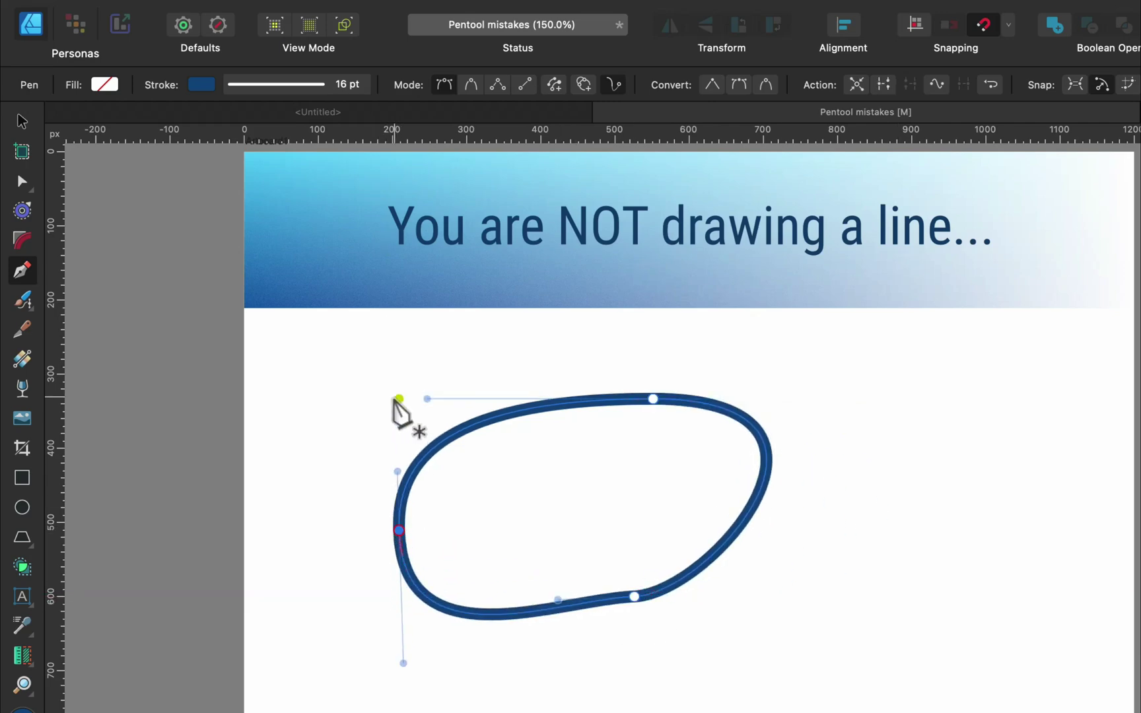
Step: Pan over to the Direction artboard and clear the selection
{"action": "left_click", "coordinate": [22, 121]}
{"action": "left_click", "coordinate": [740, 302]}
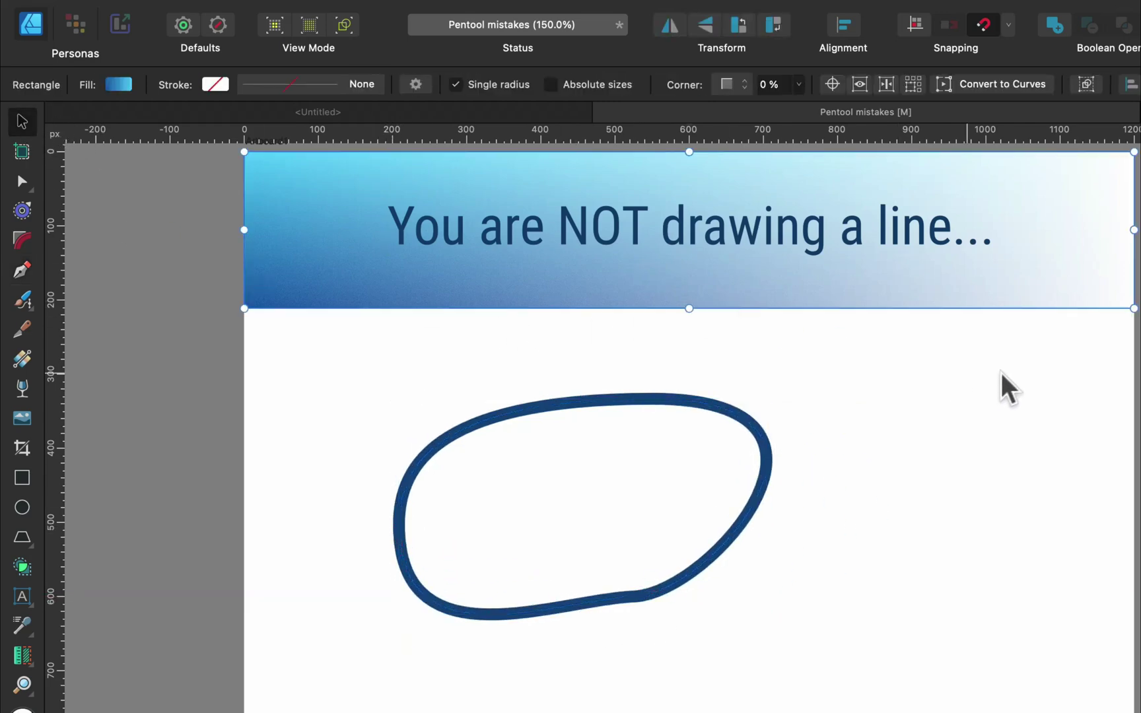
{"action": "scroll", "coordinate": [1010, 389], "scroll_direction": "right", "scroll_amount": 15}
{"action": "left_click_drag", "start_coordinate": [774, 400], "coordinate": [634, 389]}
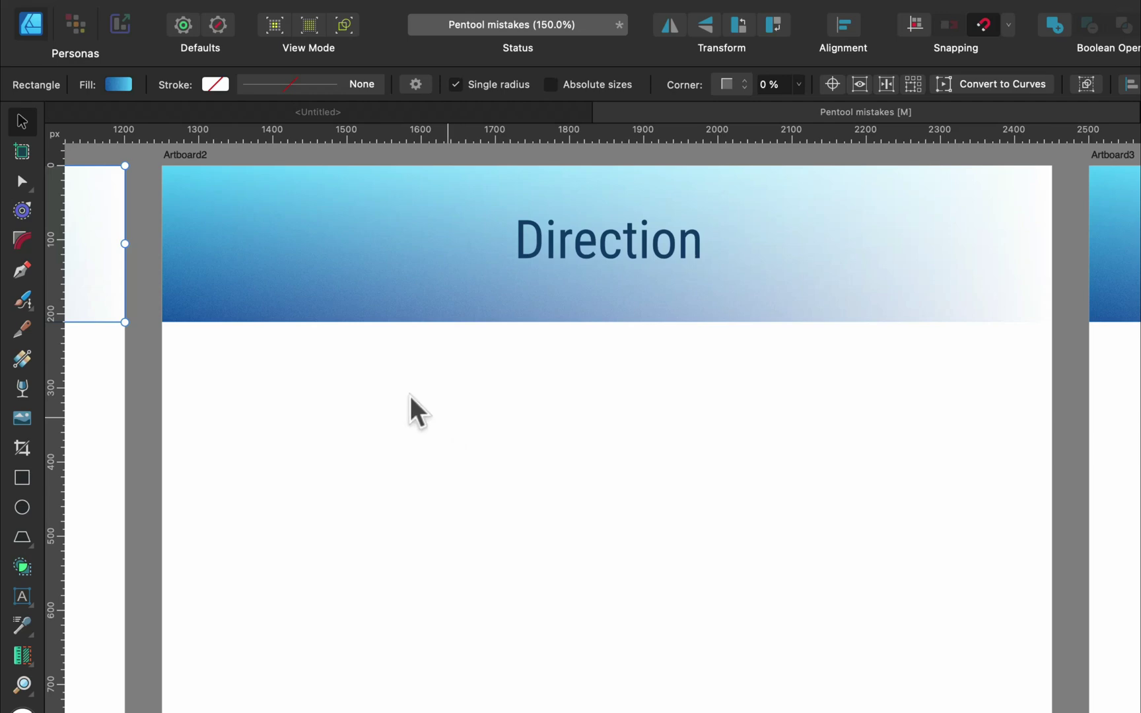
{"action": "left_click", "coordinate": [386, 394]}
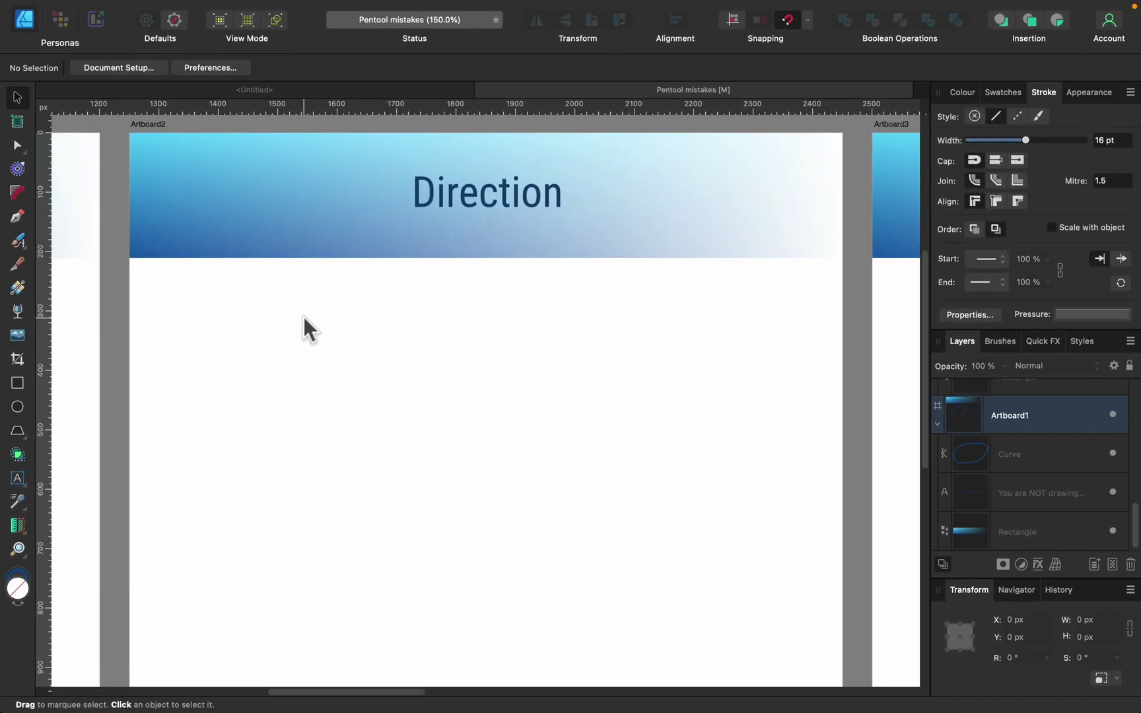
Step: Draw a circle on the left of the artboard, convert it to curves, and deselect it
{"action": "left_click", "coordinate": [17, 407]}
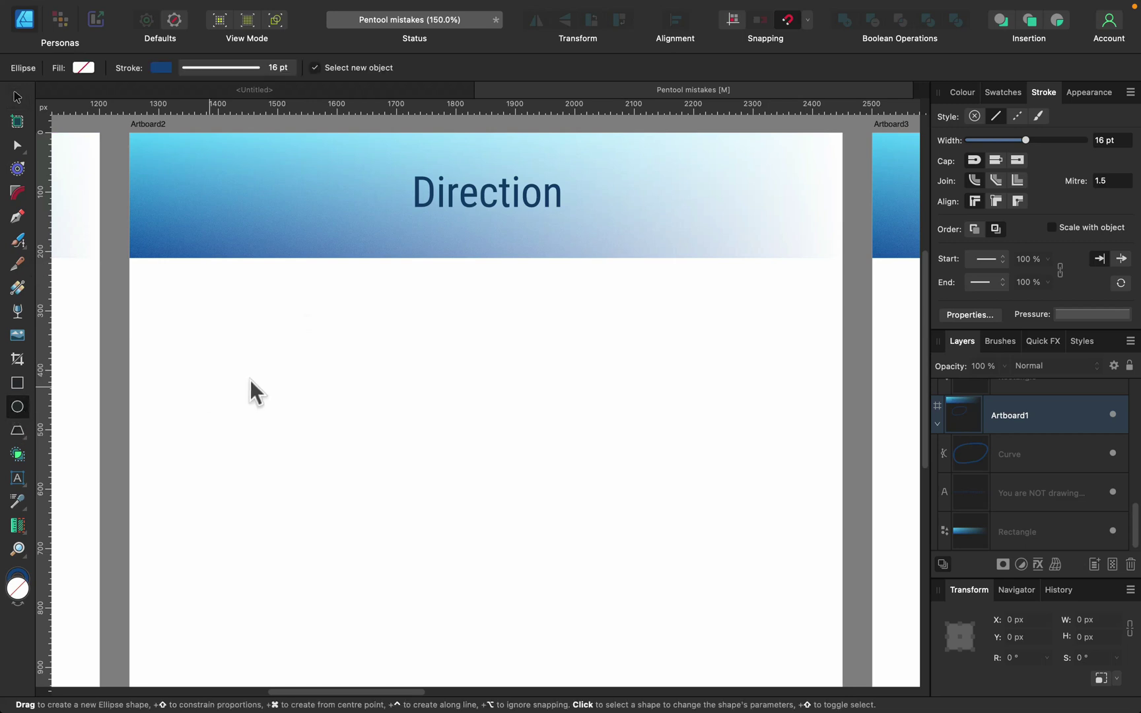
{"action": "left_click_drag", "start_coordinate": [171, 364], "coordinate": [379, 540]}
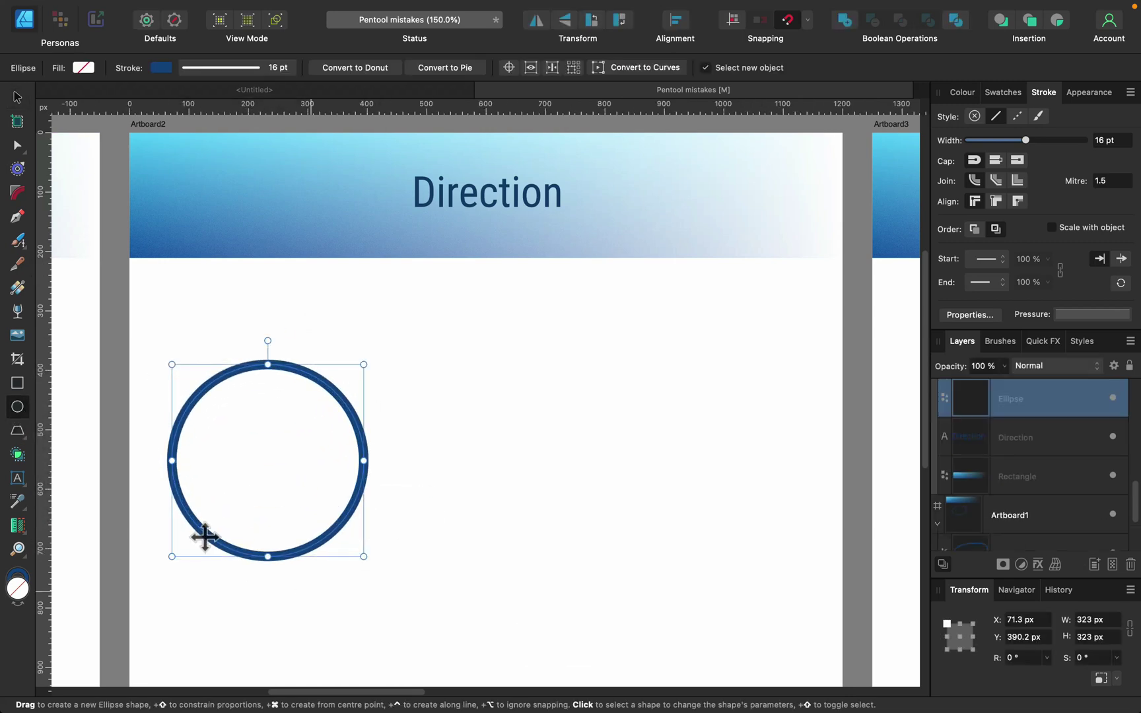
{"action": "left_click", "coordinate": [649, 66]}
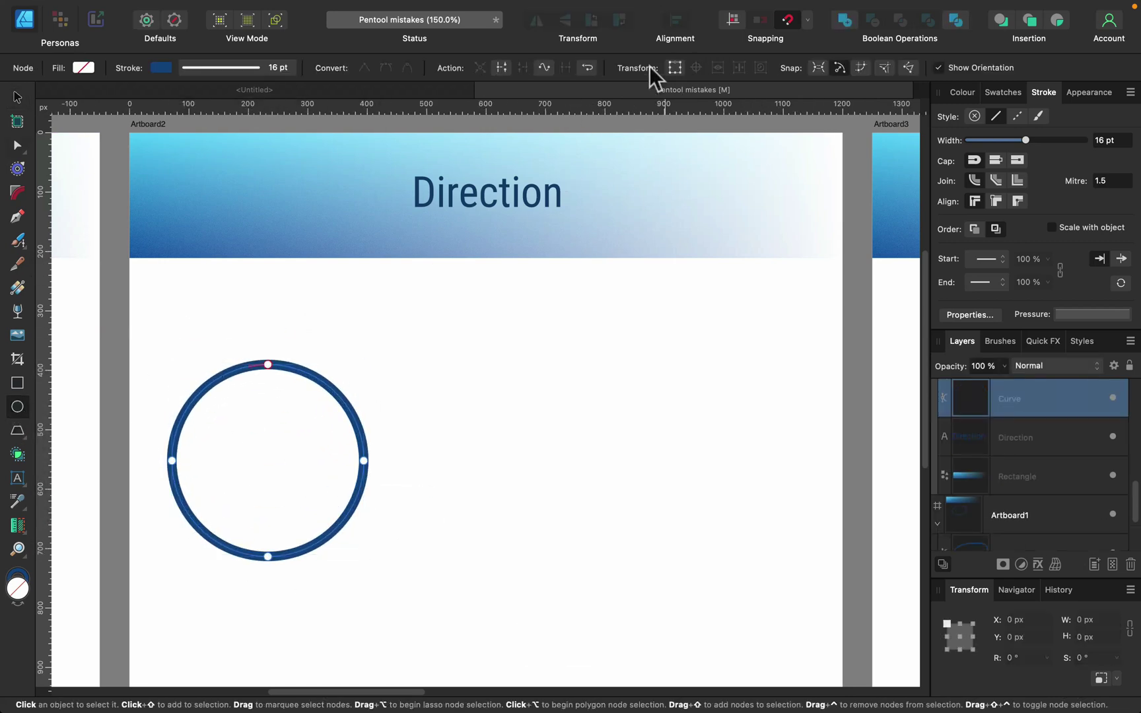
{"action": "left_click", "coordinate": [17, 98]}
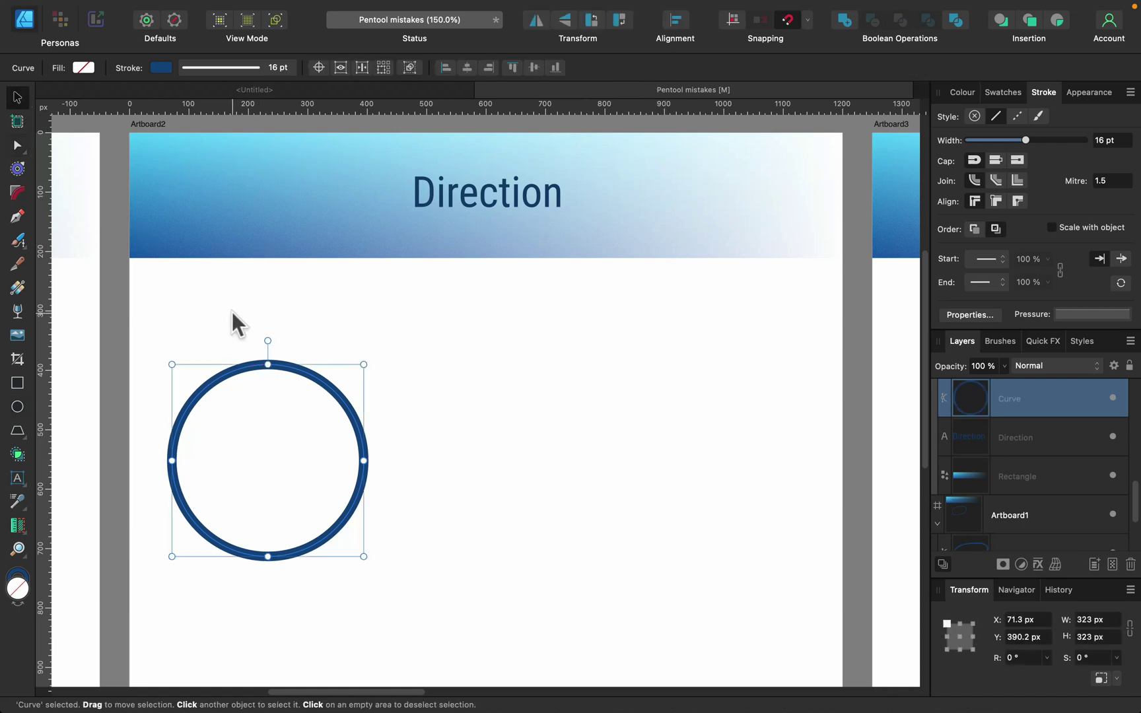
{"action": "left_click", "coordinate": [469, 440]}
Step: Place a first pen node with horizontal handles beside the circle
{"action": "left_click", "coordinate": [17, 216]}
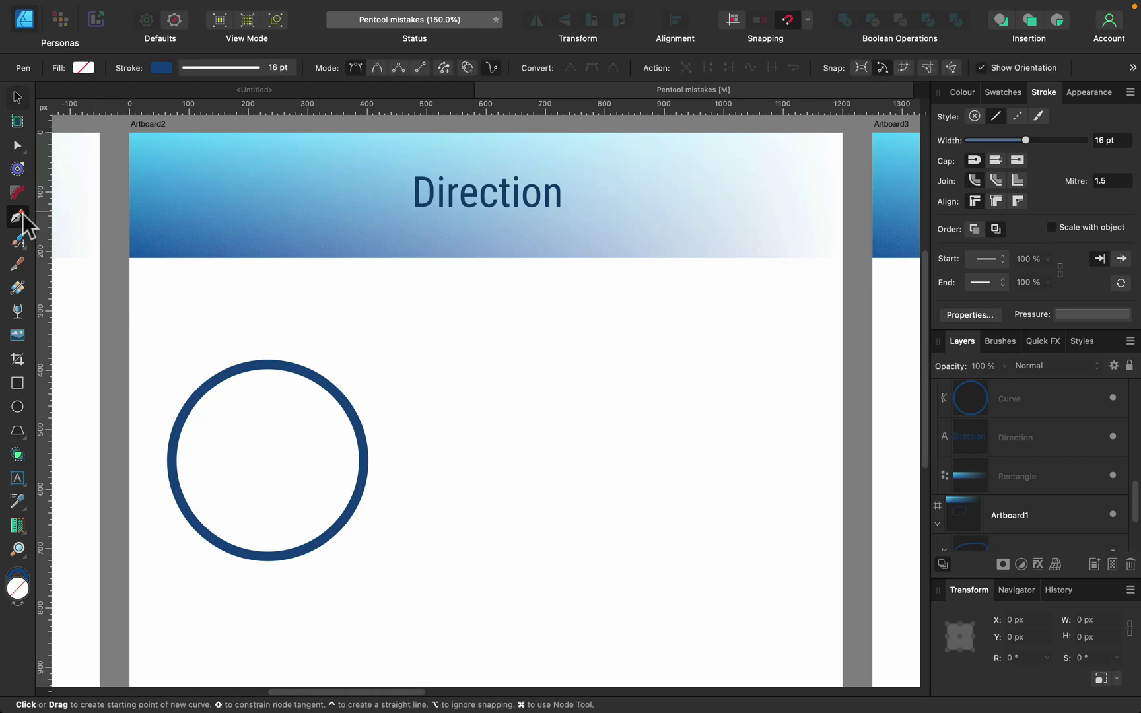
{"action": "left_click_drag", "start_coordinate": [603, 355], "coordinate": [597, 354]}
{"action": "key", "text": "shift"}
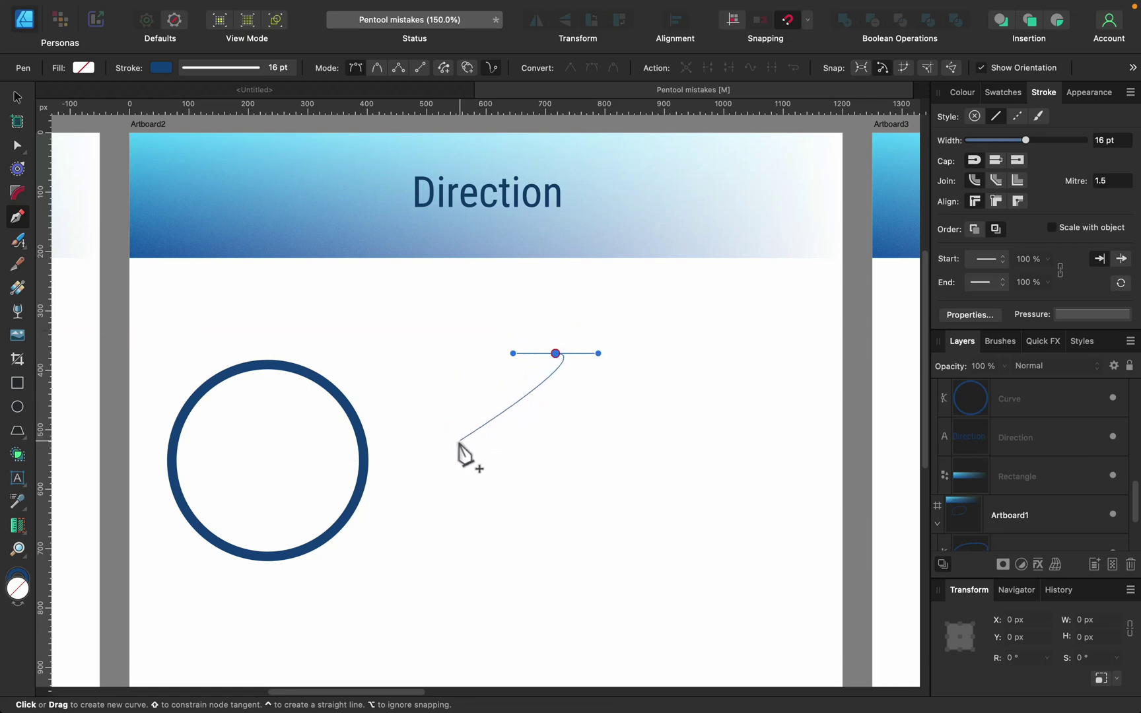
{"action": "mouse_move", "coordinate": [458, 441]}
{"action": "left_mouse_down"}
{"action": "mouse_move", "coordinate": [460, 531]}
{"action": "mouse_move", "coordinate": [461, 516]}
{"action": "left_mouse_up"}
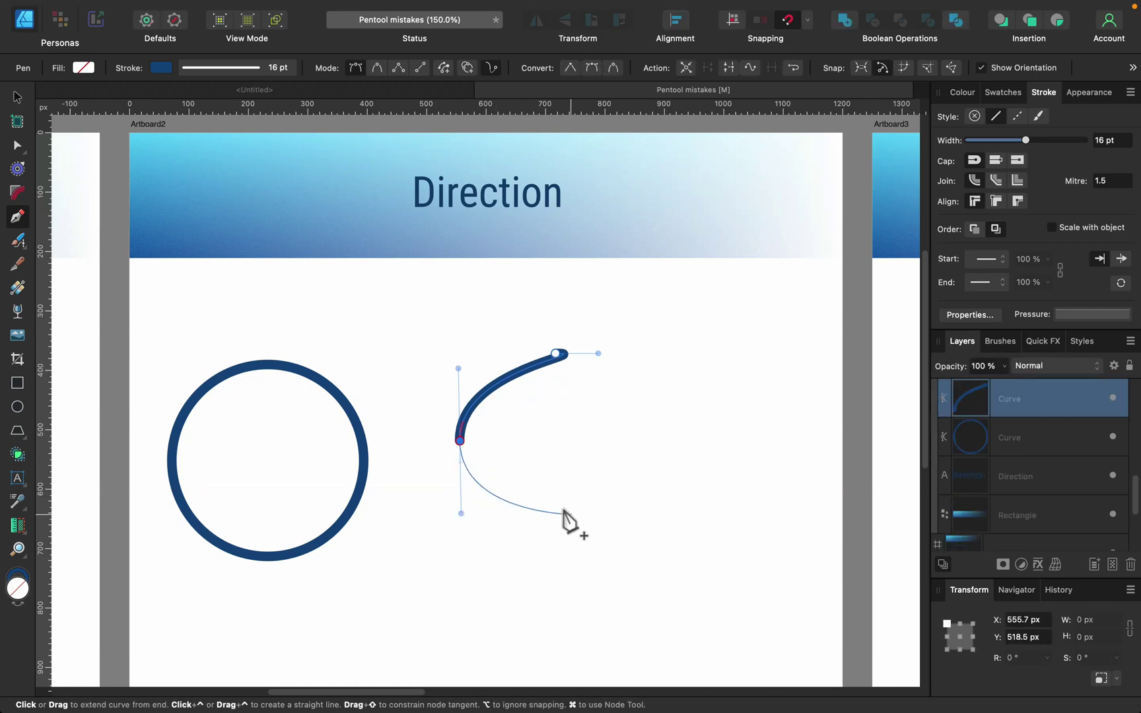
{"action": "left_click_drag", "start_coordinate": [554, 503], "coordinate": [598, 508]}
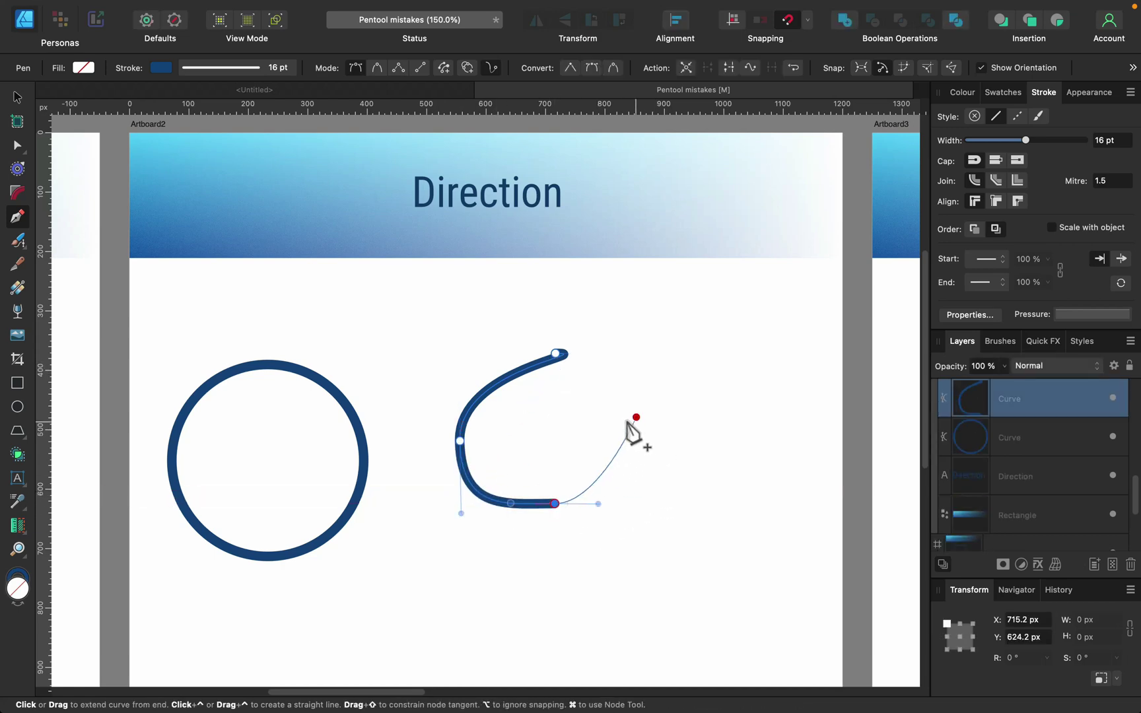
{"action": "left_click_drag", "start_coordinate": [632, 433], "coordinate": [634, 393]}
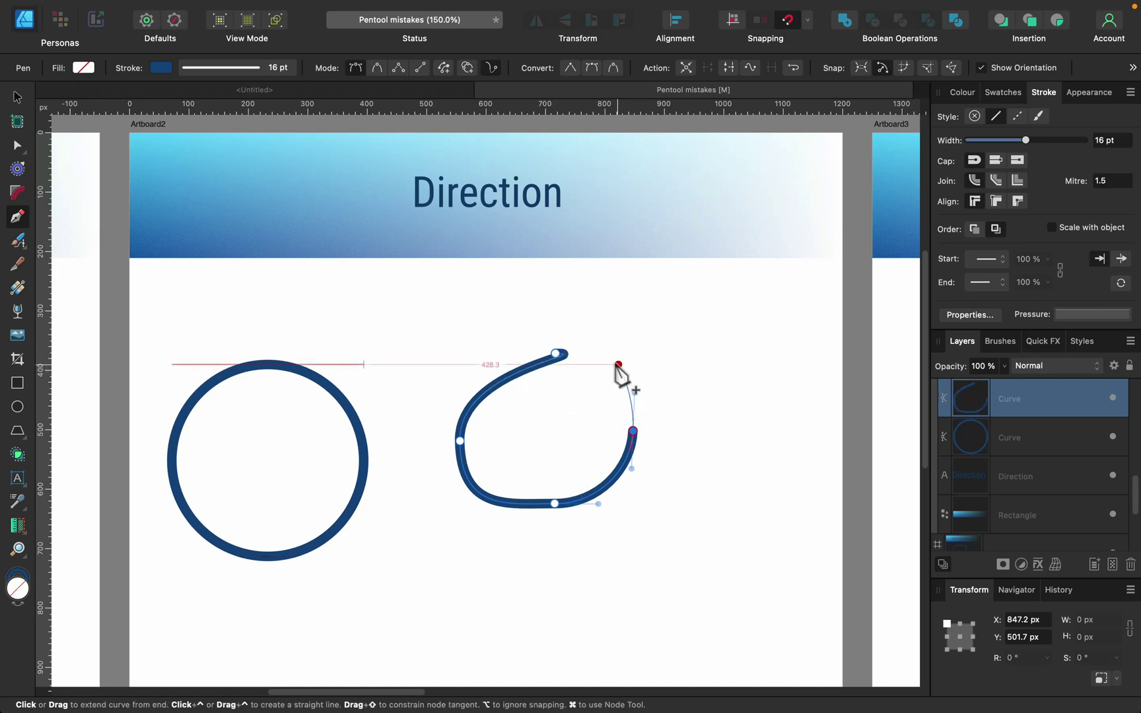
{"action": "left_click_drag", "start_coordinate": [555, 353], "coordinate": [660, 380]}
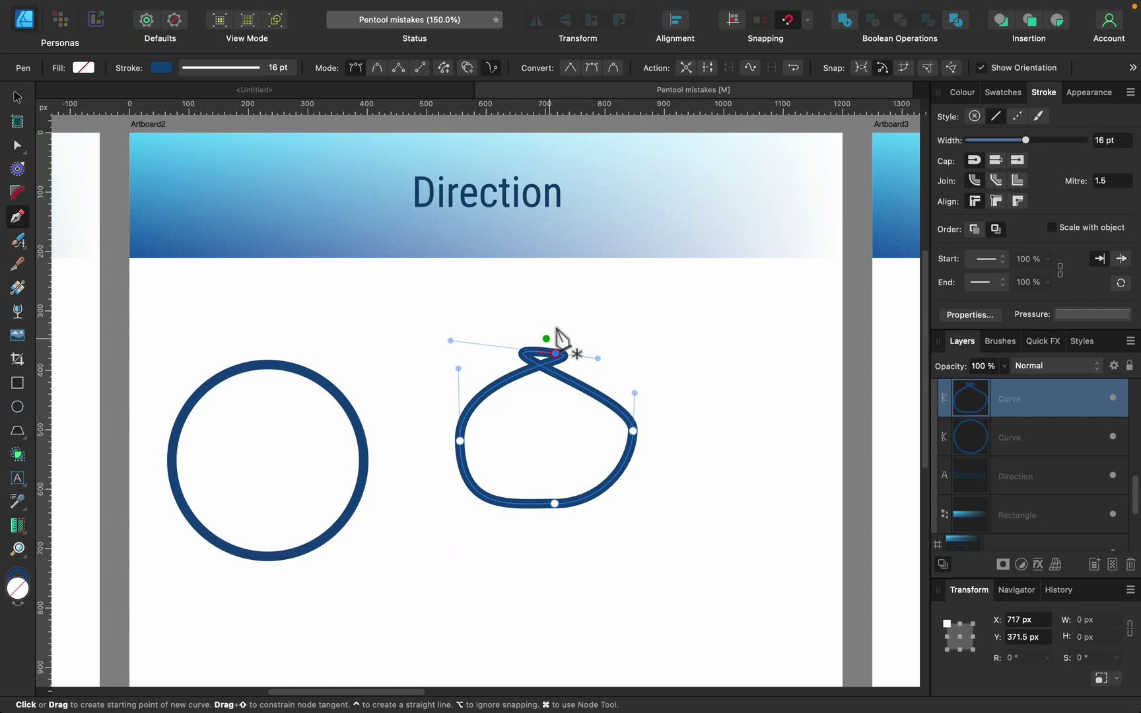
{"action": "left_click", "coordinate": [28, 96]}
{"action": "left_click_drag", "start_coordinate": [434, 337], "coordinate": [711, 589]}
{"action": "key", "text": "BackSpace"}
{"action": "left_click", "coordinate": [15, 216]}
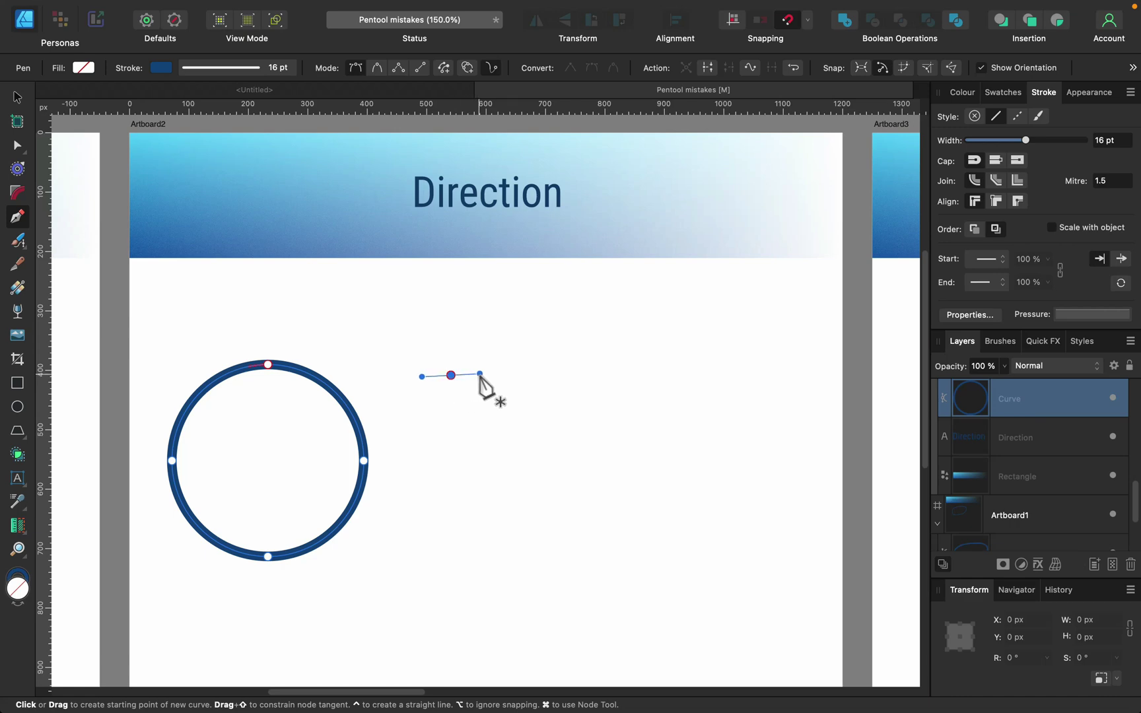
Step: Draw a lopsided four-node loop in the middle of the artboard
{"action": "mouse_move", "coordinate": [502, 377]}
{"action": "left_mouse_down"}
{"action": "mouse_move", "coordinate": [508, 366]}
{"action": "mouse_move", "coordinate": [501, 389]}
{"action": "left_mouse_up"}
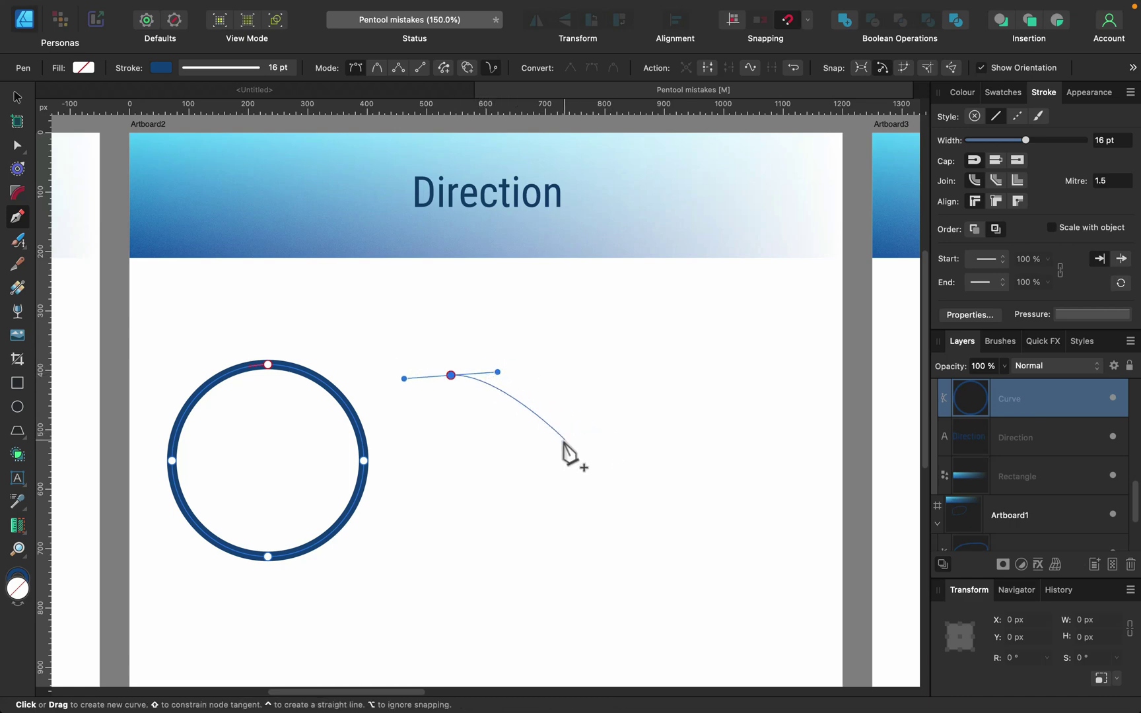
{"action": "left_click_drag", "start_coordinate": [564, 439], "coordinate": [568, 475]}
{"action": "left_click_drag", "start_coordinate": [486, 513], "coordinate": [449, 516]}
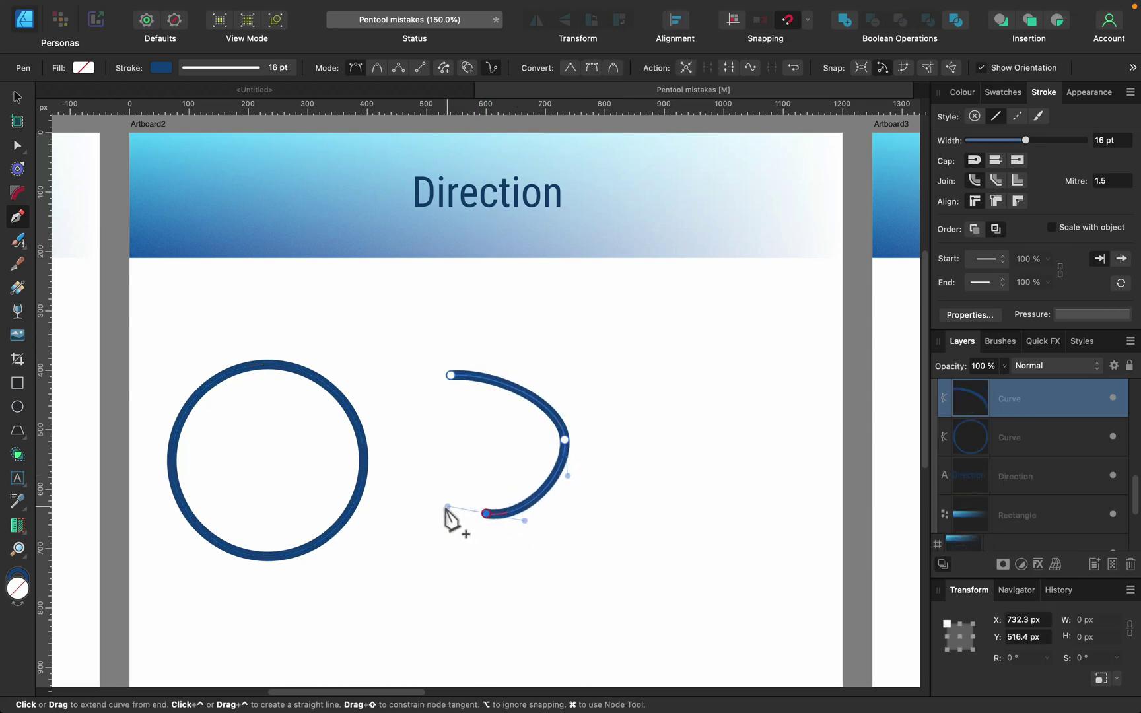
{"action": "left_click_drag", "start_coordinate": [429, 443], "coordinate": [494, 358]}
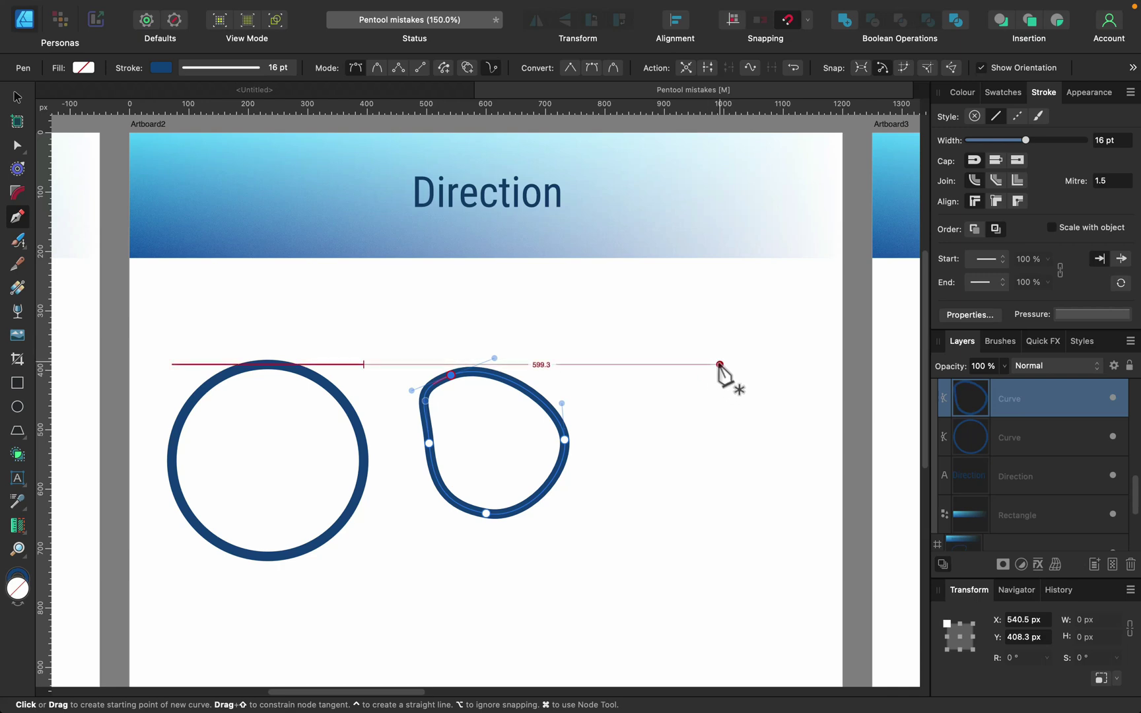
Step: Draw a rounder four-node circle on the right, closing it on its start node, then deselect
{"action": "left_click_drag", "start_coordinate": [730, 364], "coordinate": [716, 364]}
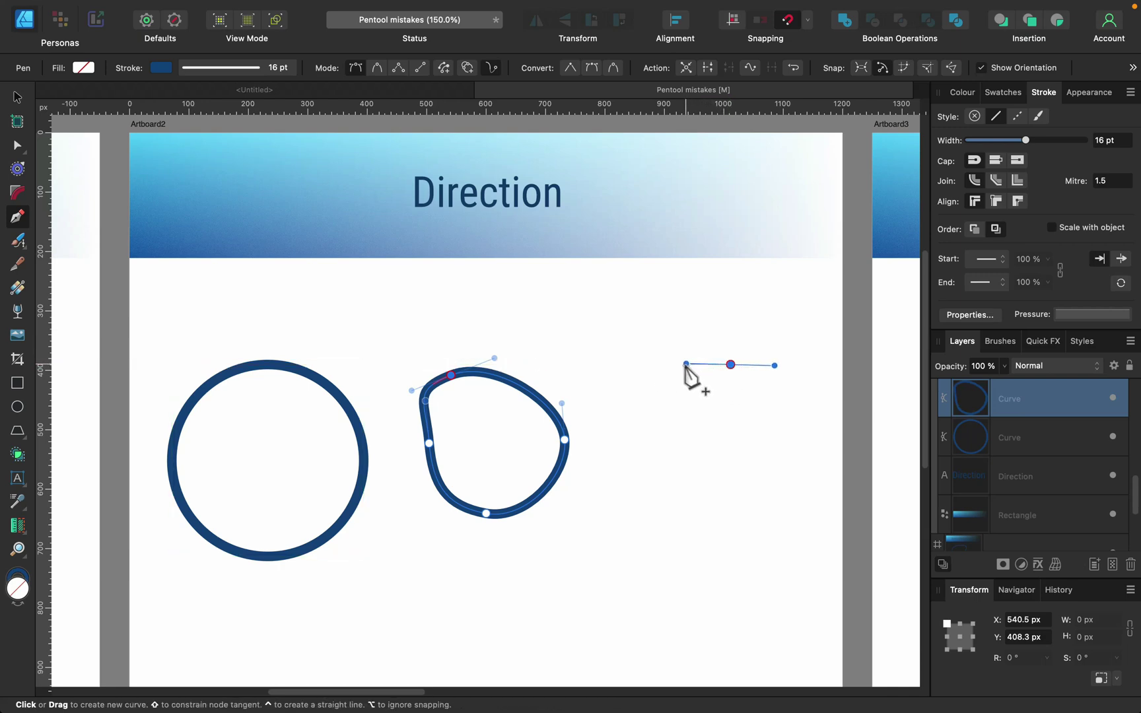
{"action": "left_click_drag", "start_coordinate": [651, 424], "coordinate": [652, 462]}
{"action": "left_click_drag", "start_coordinate": [723, 489], "coordinate": [756, 491]}
{"action": "mouse_move", "coordinate": [779, 422]}
{"action": "left_mouse_down"}
{"action": "mouse_move", "coordinate": [782, 432]}
{"action": "mouse_move", "coordinate": [785, 400]}
{"action": "left_mouse_up"}
{"action": "left_click_drag", "start_coordinate": [728, 366], "coordinate": [702, 368]}
{"action": "left_click", "coordinate": [18, 98]}
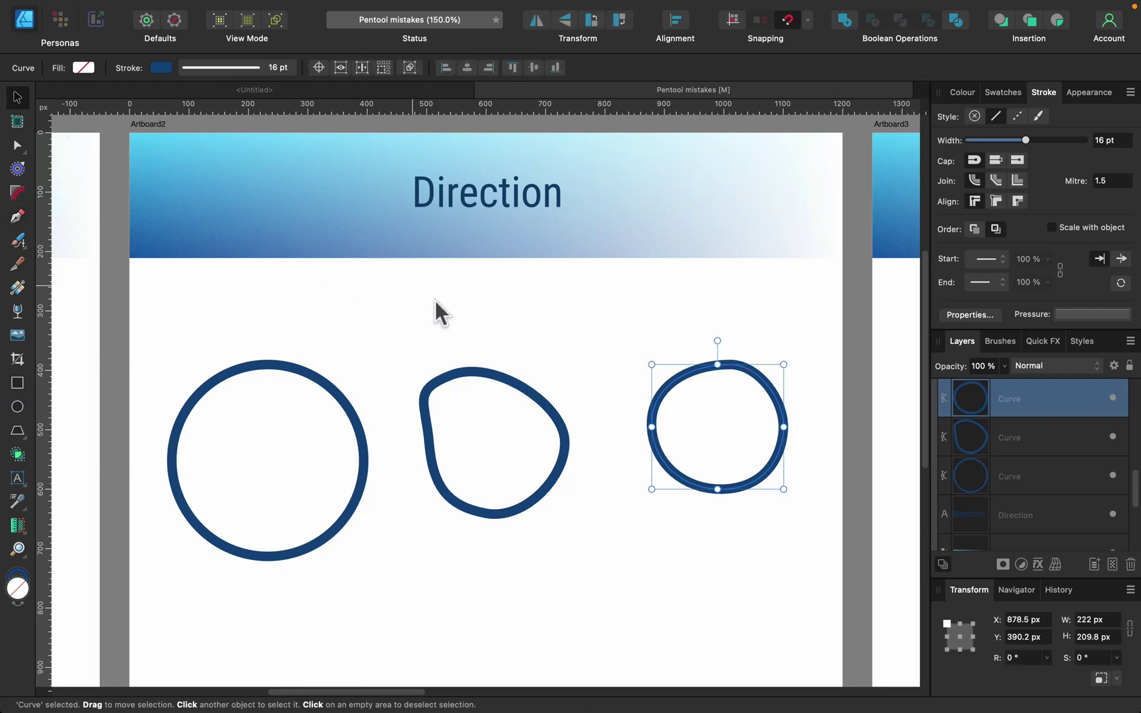
{"action": "left_click", "coordinate": [495, 339]}
Step: Pan the view to bring the Open Shapes artboard into frame
{"action": "key", "text": "space"}
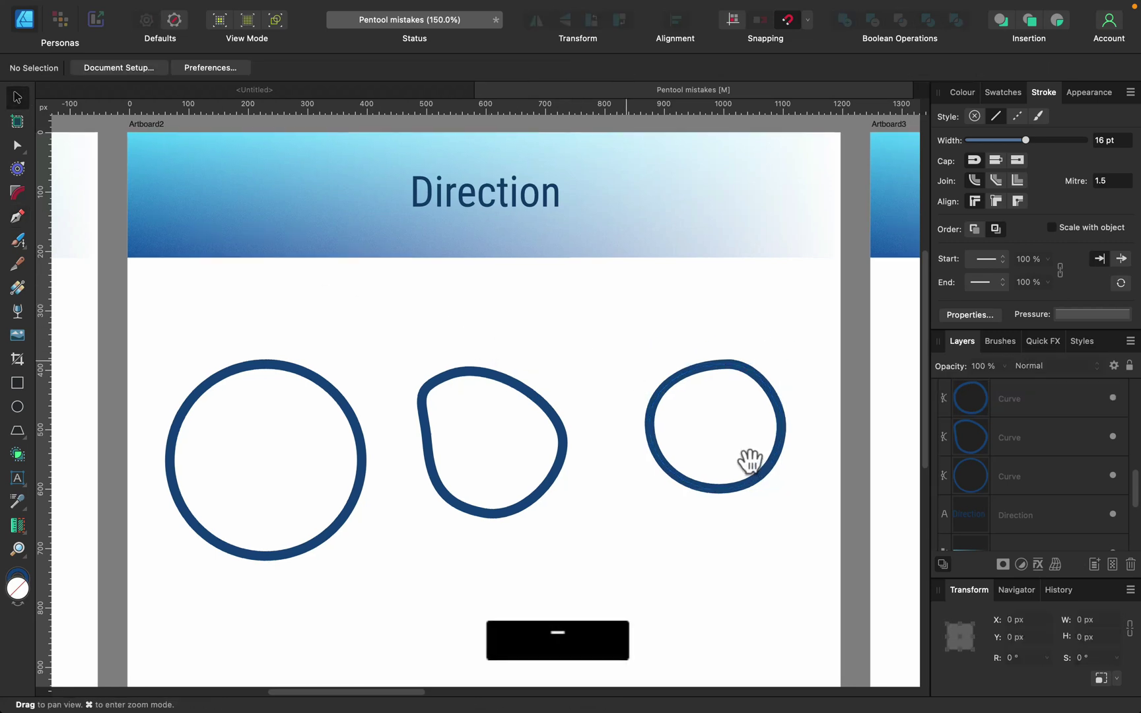
{"action": "left_click_drag", "start_coordinate": [744, 458], "coordinate": [432, 485]}
{"action": "left_click_drag", "start_coordinate": [700, 428], "coordinate": [417, 450]}
{"action": "scroll", "coordinate": [418, 450], "scroll_direction": "down", "scroll_amount": 3}
{"action": "scroll", "coordinate": [593, 420], "scroll_direction": "right", "scroll_amount": 5}
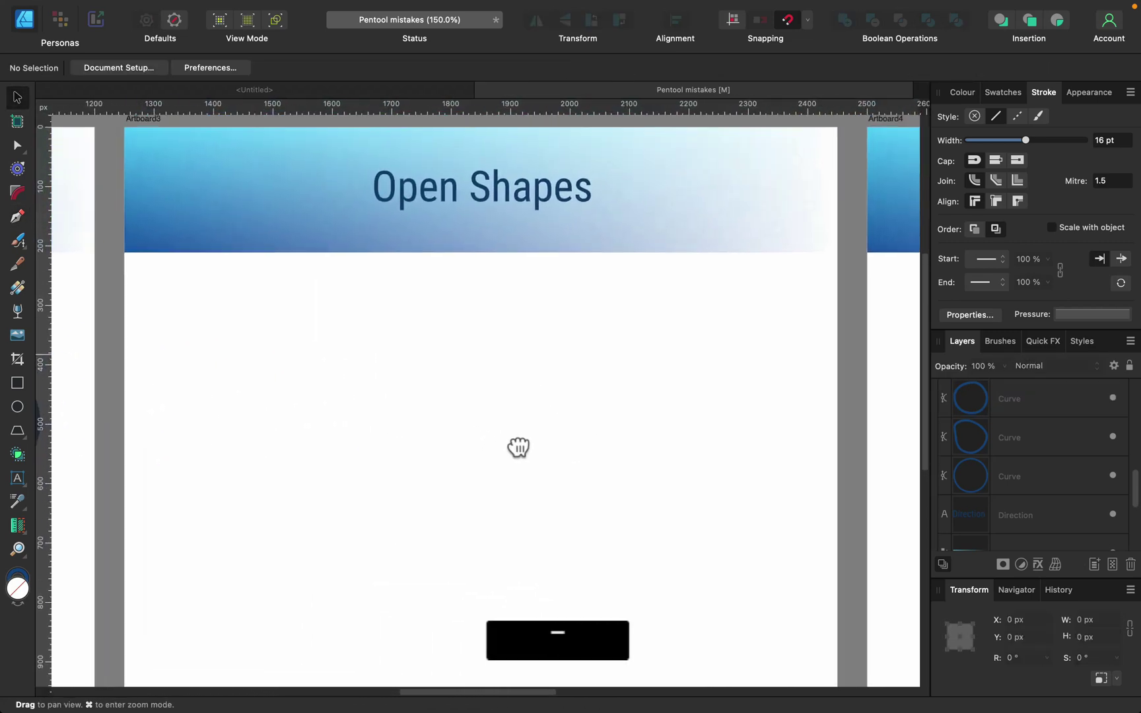
{"action": "left_click_drag", "start_coordinate": [534, 430], "coordinate": [542, 448]}
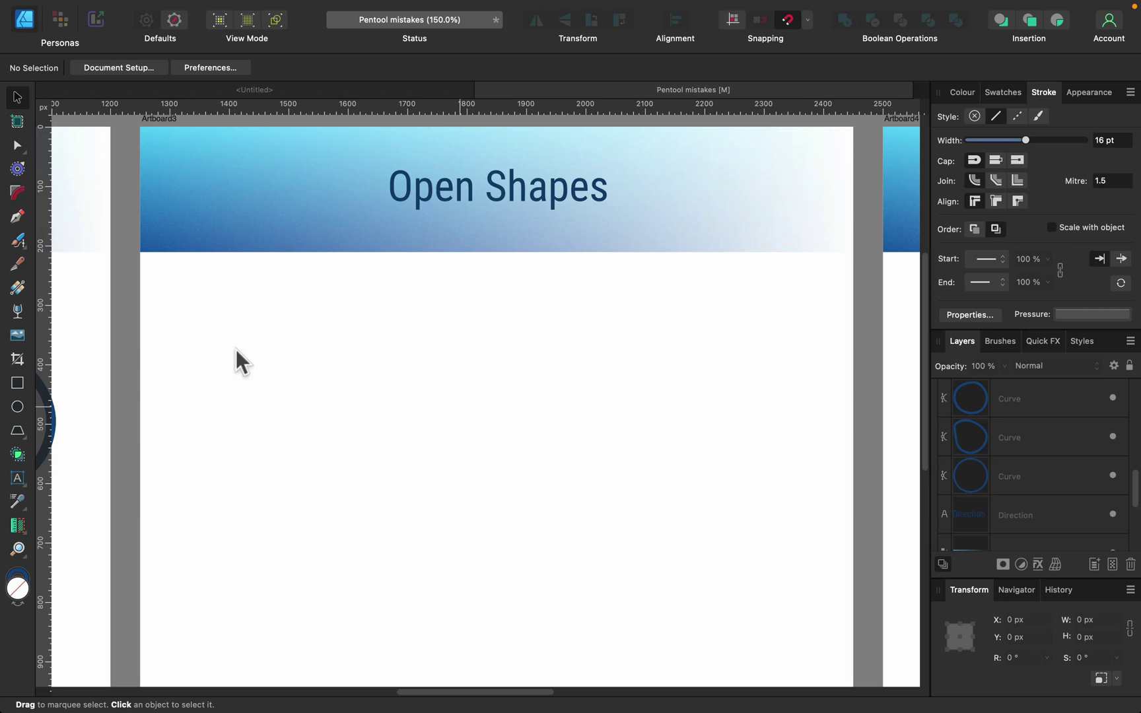
Step: Draw an open S-shaped pen curve curling back up at its end, finishing with Escape
{"action": "left_click", "coordinate": [18, 217]}
{"action": "left_click_drag", "start_coordinate": [405, 306], "coordinate": [394, 305]}
{"action": "left_click_drag", "start_coordinate": [329, 338], "coordinate": [319, 363]}
{"action": "left_click_drag", "start_coordinate": [349, 437], "coordinate": [335, 451]}
{"action": "left_click_drag", "start_coordinate": [277, 497], "coordinate": [259, 524]}
{"action": "left_click_drag", "start_coordinate": [318, 590], "coordinate": [323, 595]}
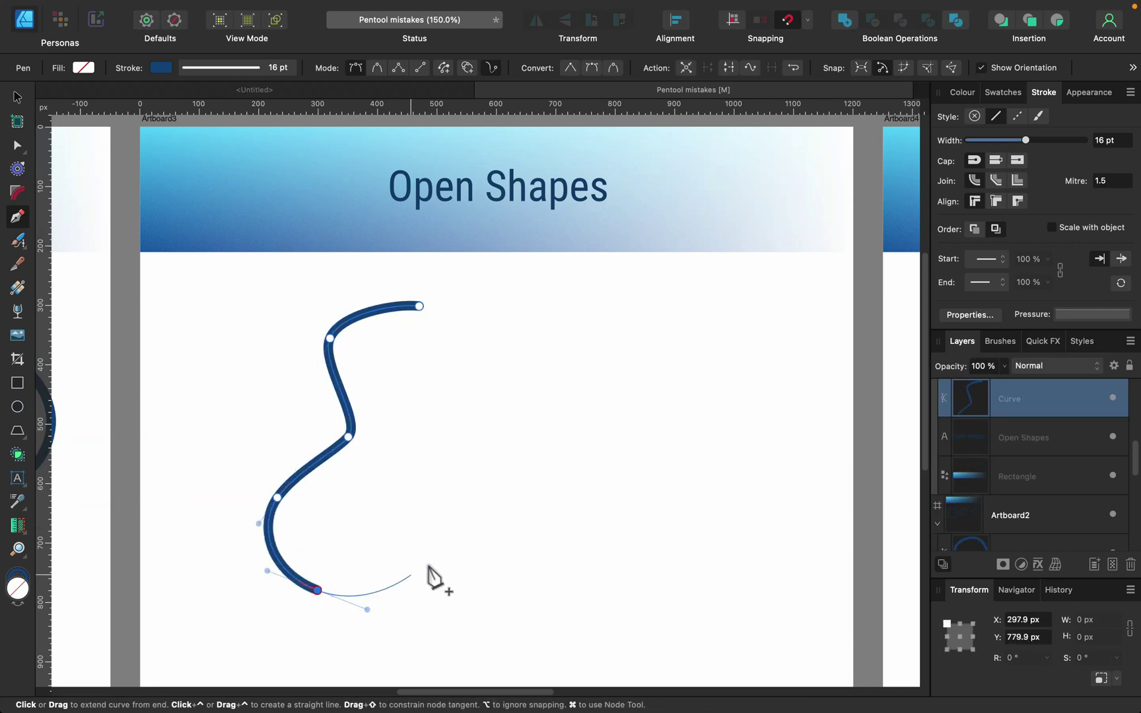
{"action": "left_click_drag", "start_coordinate": [431, 557], "coordinate": [423, 417]}
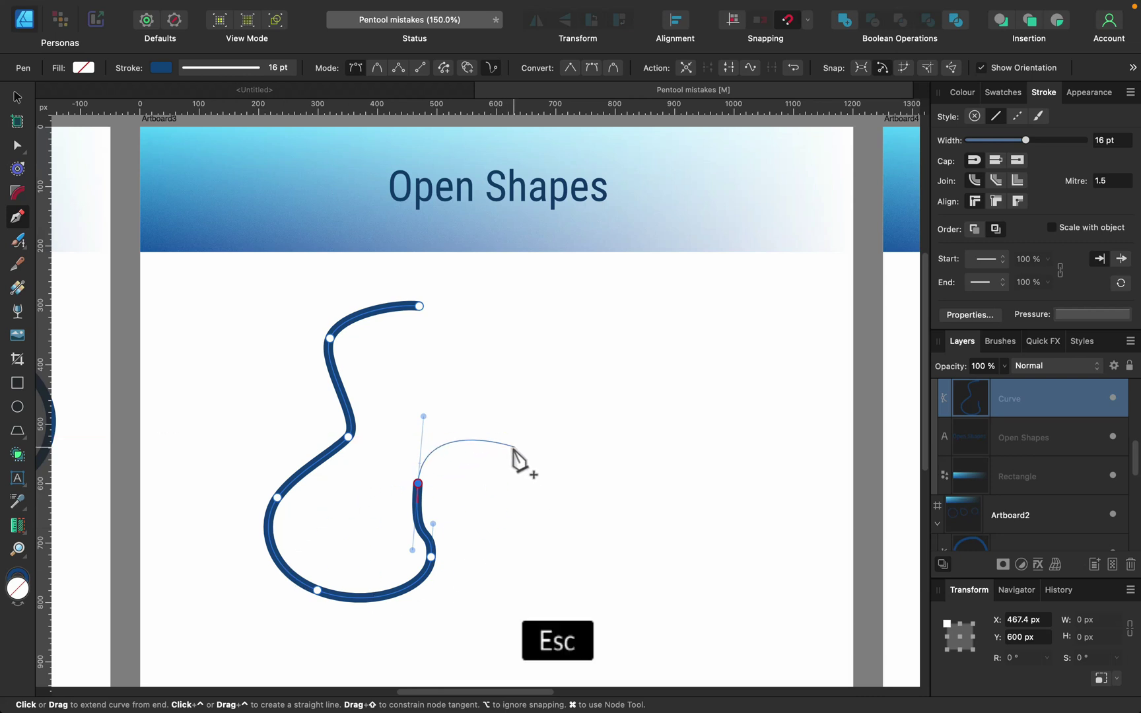
{"action": "key", "text": "Escape"}
Step: Draw a second open looping curve and move it to the right of the first
{"action": "left_click", "coordinate": [14, 87]}
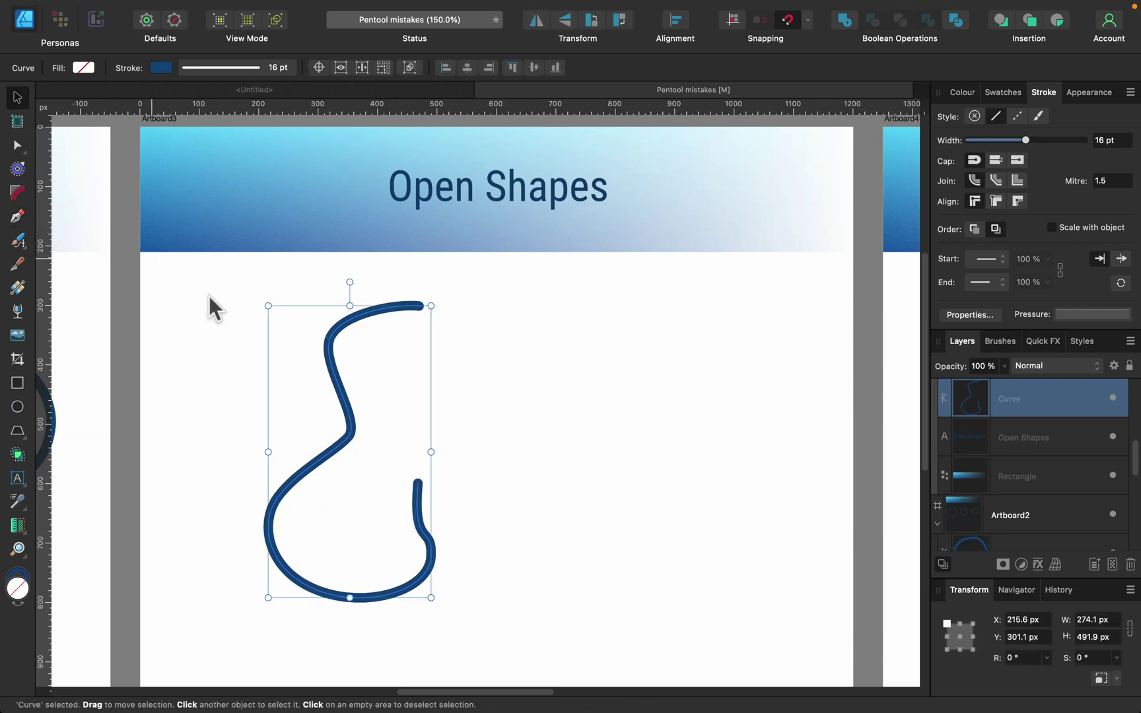
{"action": "left_click", "coordinate": [235, 317]}
{"action": "left_click", "coordinate": [21, 215]}
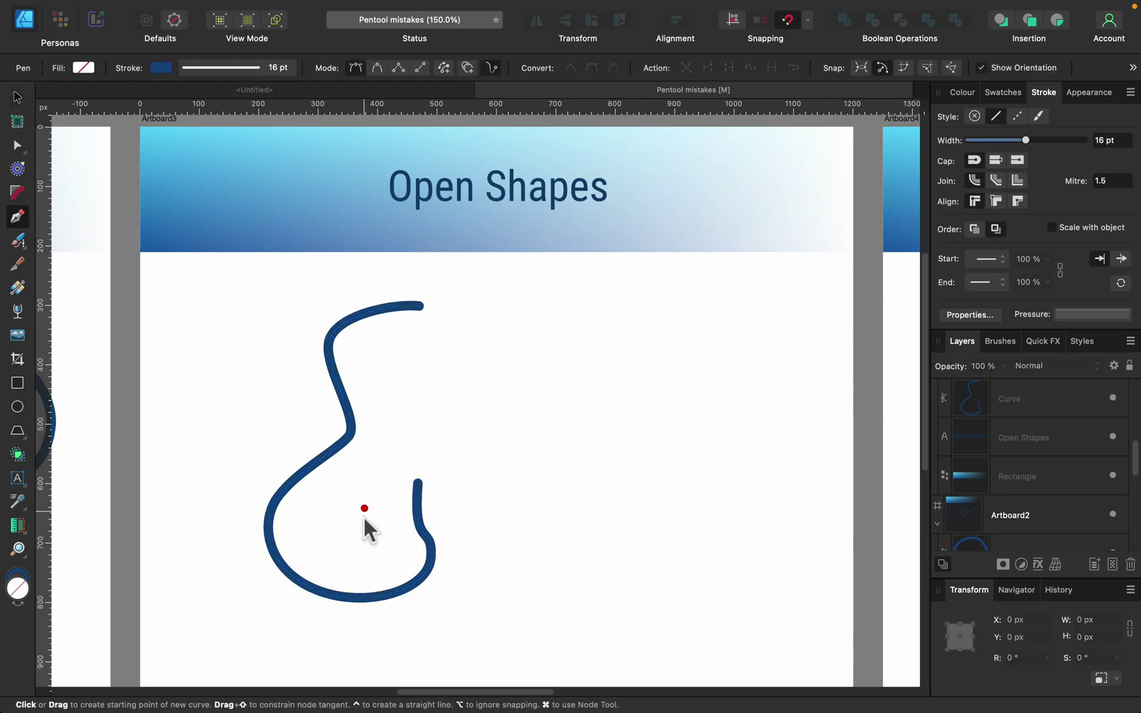
{"action": "left_click_drag", "start_coordinate": [415, 473], "coordinate": [418, 473]}
{"action": "mouse_move", "coordinate": [531, 508]}
{"action": "left_mouse_down"}
{"action": "mouse_move", "coordinate": [525, 520]}
{"action": "mouse_move", "coordinate": [549, 499]}
{"action": "left_mouse_up"}
{"action": "left_click_drag", "start_coordinate": [606, 437], "coordinate": [534, 374]}
{"action": "mouse_move", "coordinate": [398, 323]}
{"action": "left_mouse_down"}
{"action": "mouse_move", "coordinate": [397, 306]}
{"action": "mouse_move", "coordinate": [377, 315]}
{"action": "mouse_move", "coordinate": [345, 307]}
{"action": "left_mouse_up"}
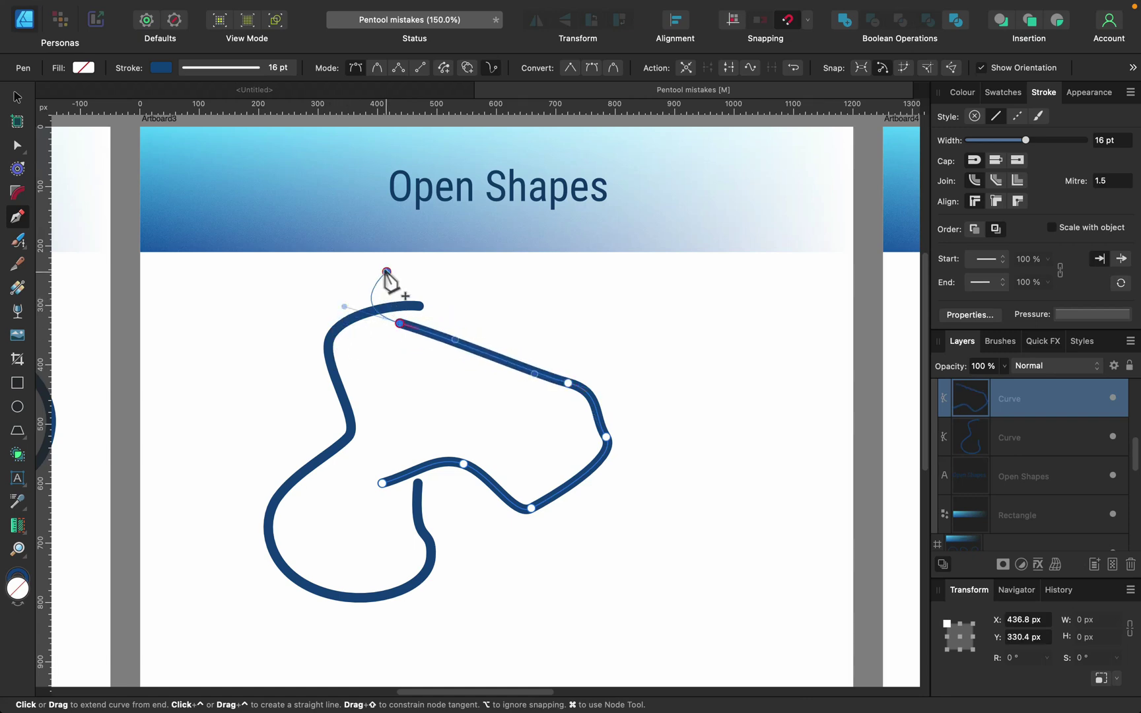
{"action": "left_click_drag", "start_coordinate": [387, 271], "coordinate": [405, 258]}
{"action": "left_click", "coordinate": [16, 98]}
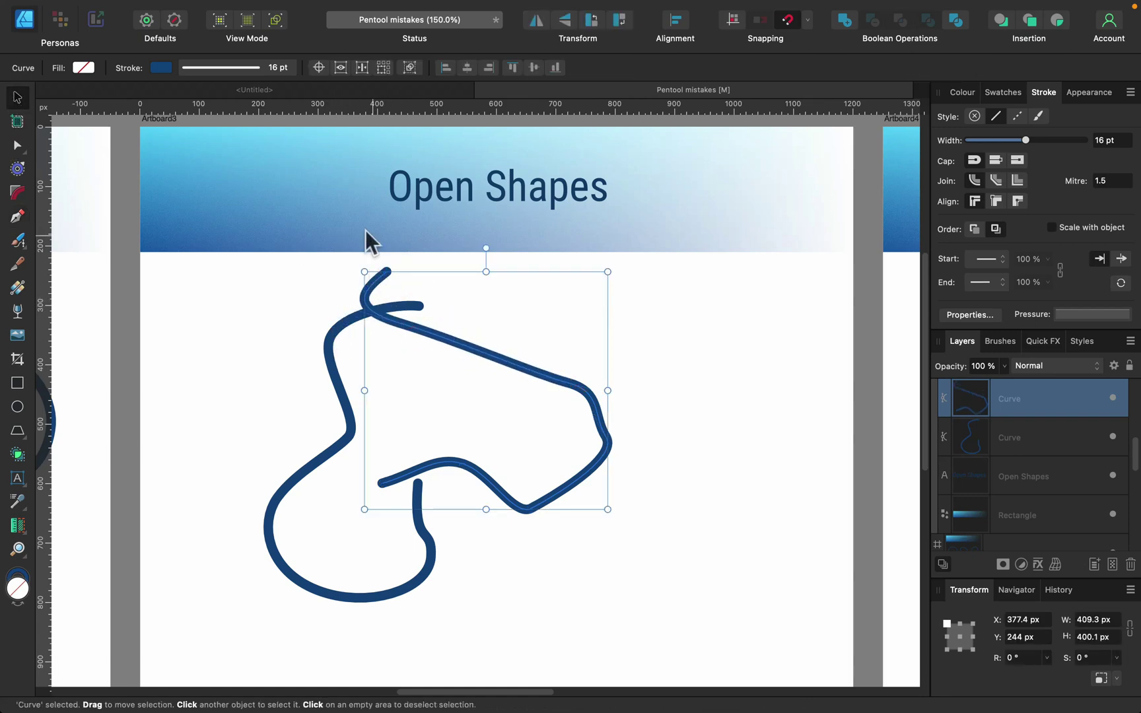
{"action": "left_click_drag", "start_coordinate": [491, 353], "coordinate": [618, 368]}
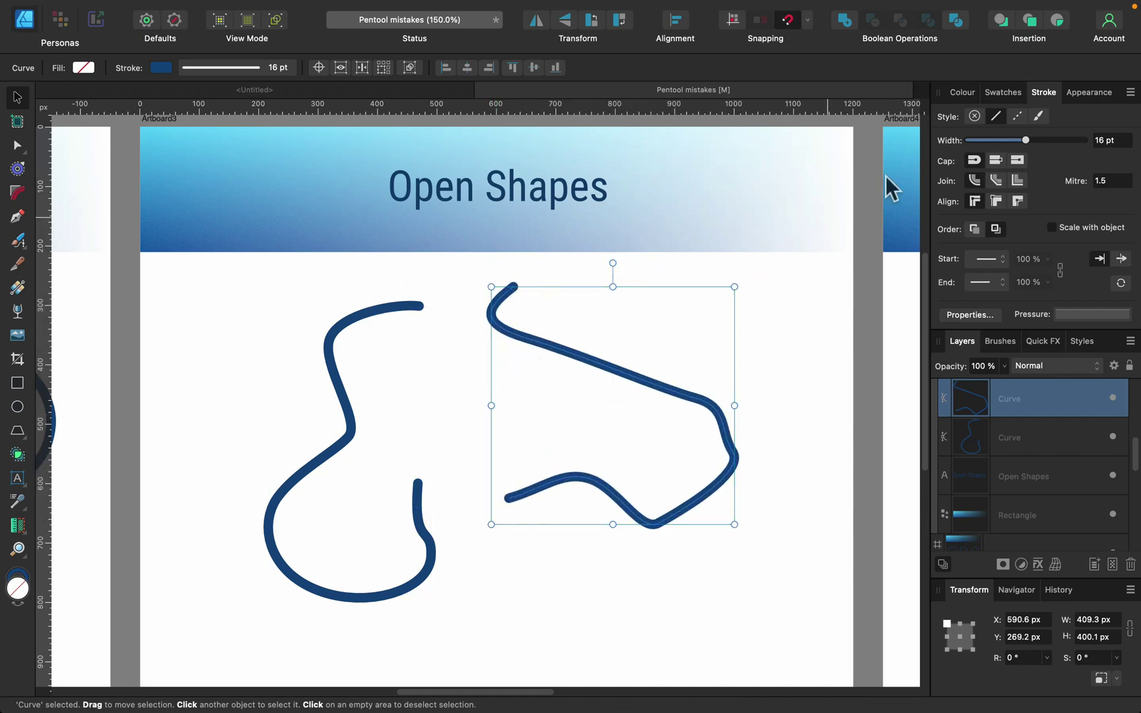
Step: Fill the right curve light blue and drag its top end node to reshape it
{"action": "left_click", "coordinate": [950, 91]}
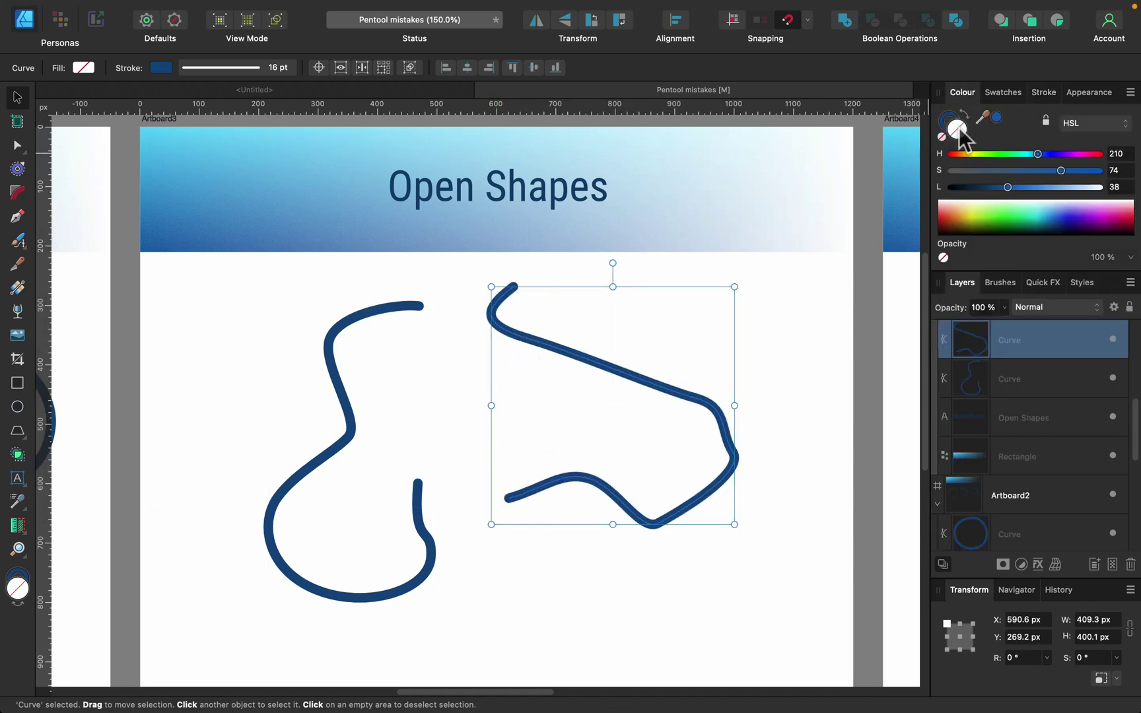
{"action": "left_click", "coordinate": [1085, 188]}
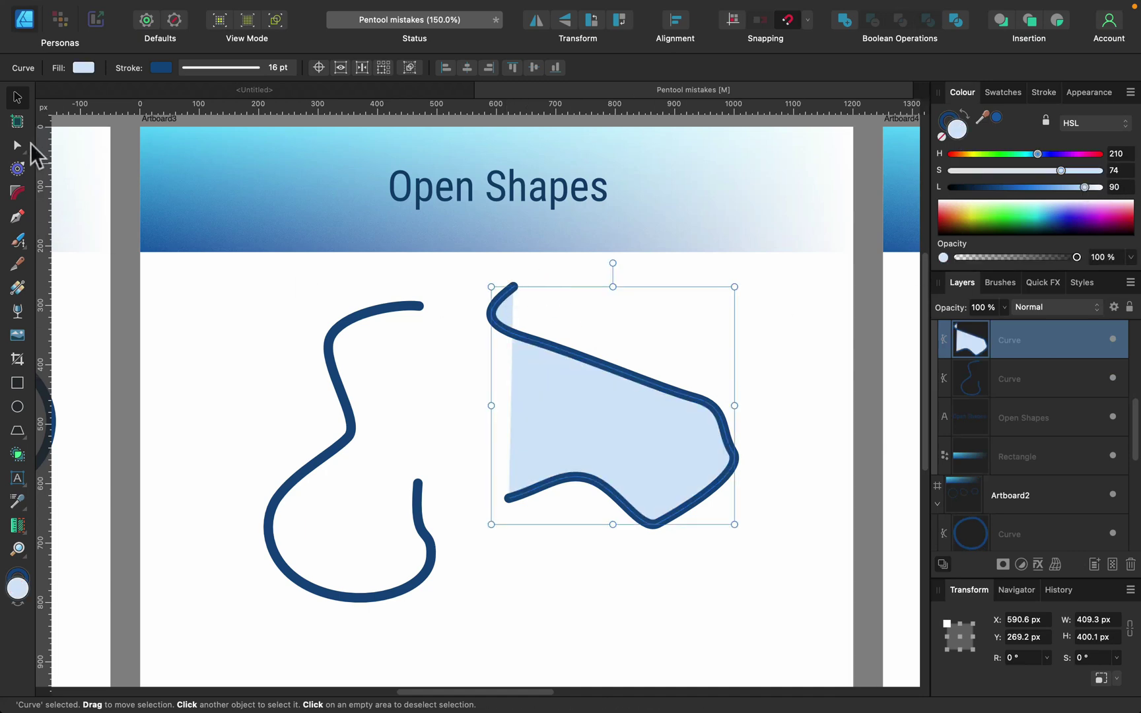
{"action": "left_click", "coordinate": [19, 146]}
{"action": "left_click_drag", "start_coordinate": [522, 335], "coordinate": [394, 299]}
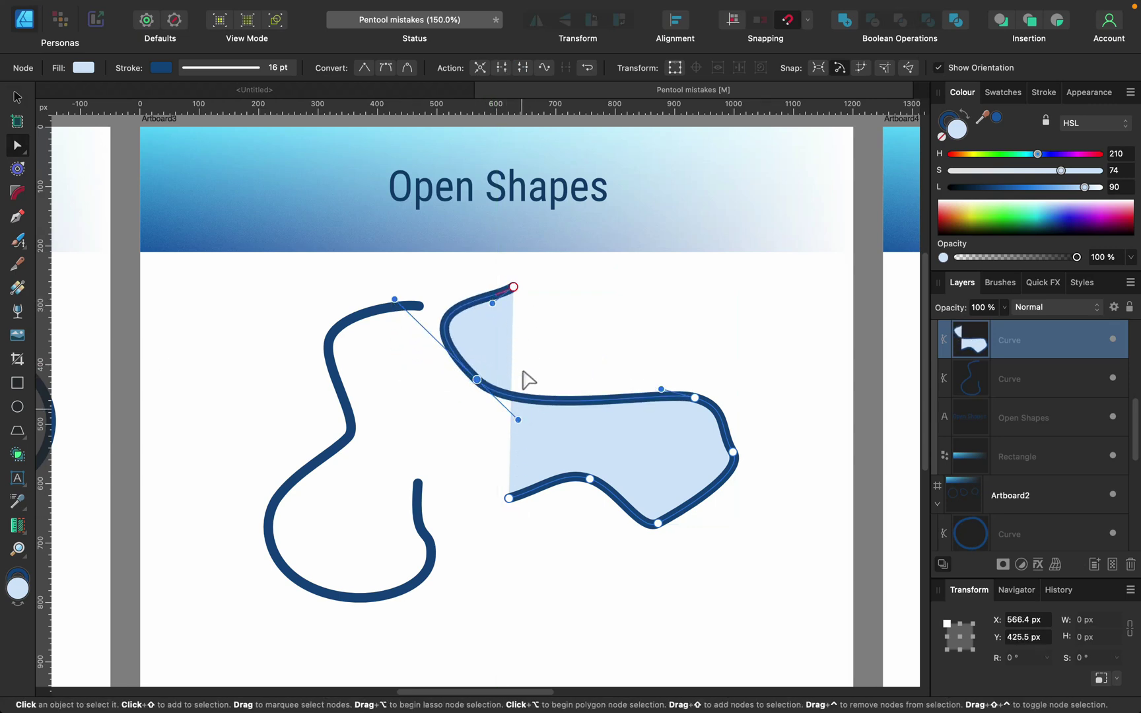
{"action": "left_click", "coordinate": [515, 600]}
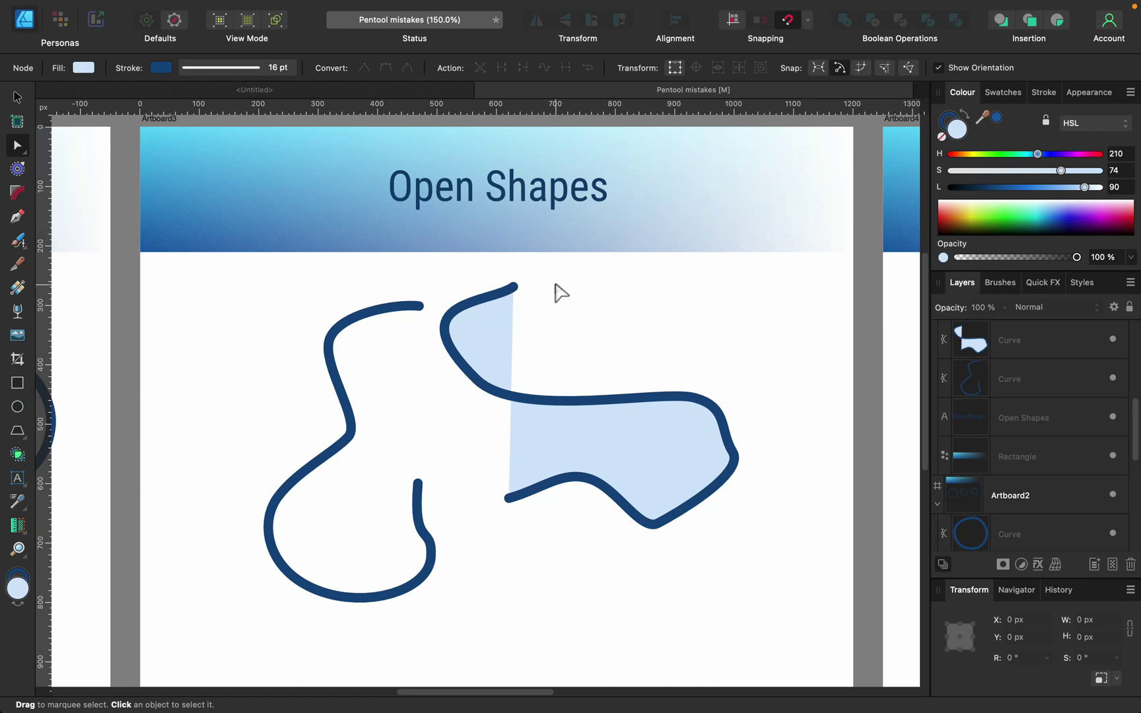
Step: Fill the left S-curve light blue and pull its top and lower end nodes outward
{"action": "left_click", "coordinate": [396, 307]}
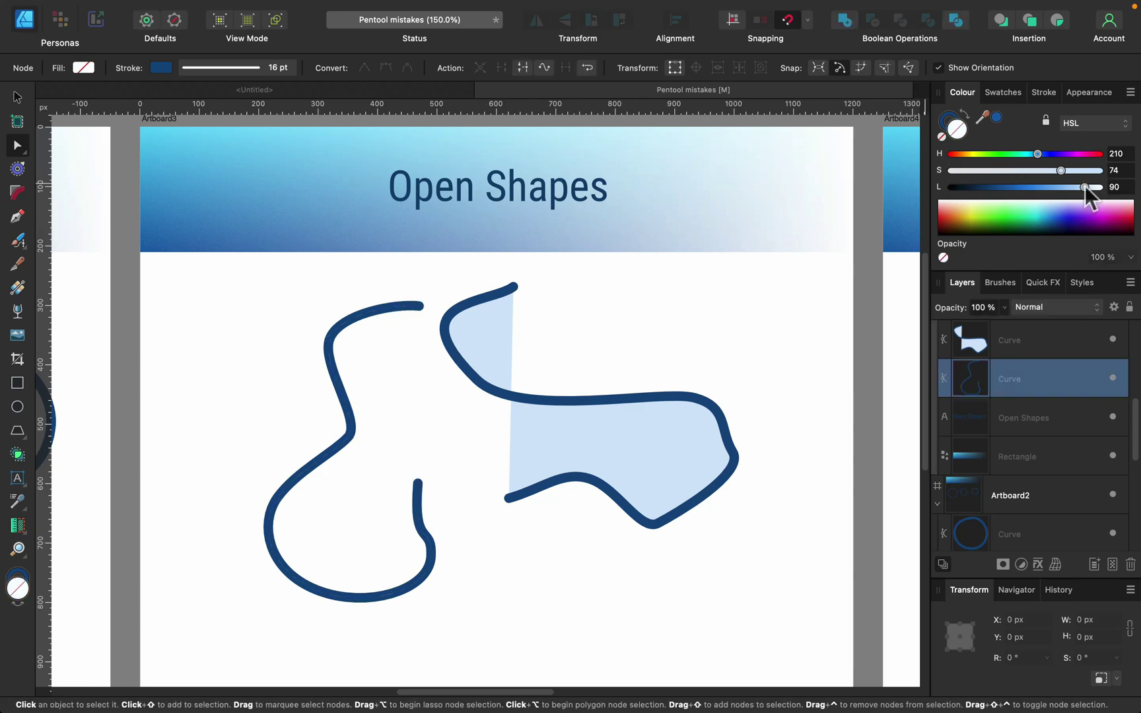
{"action": "left_click", "coordinate": [1084, 187]}
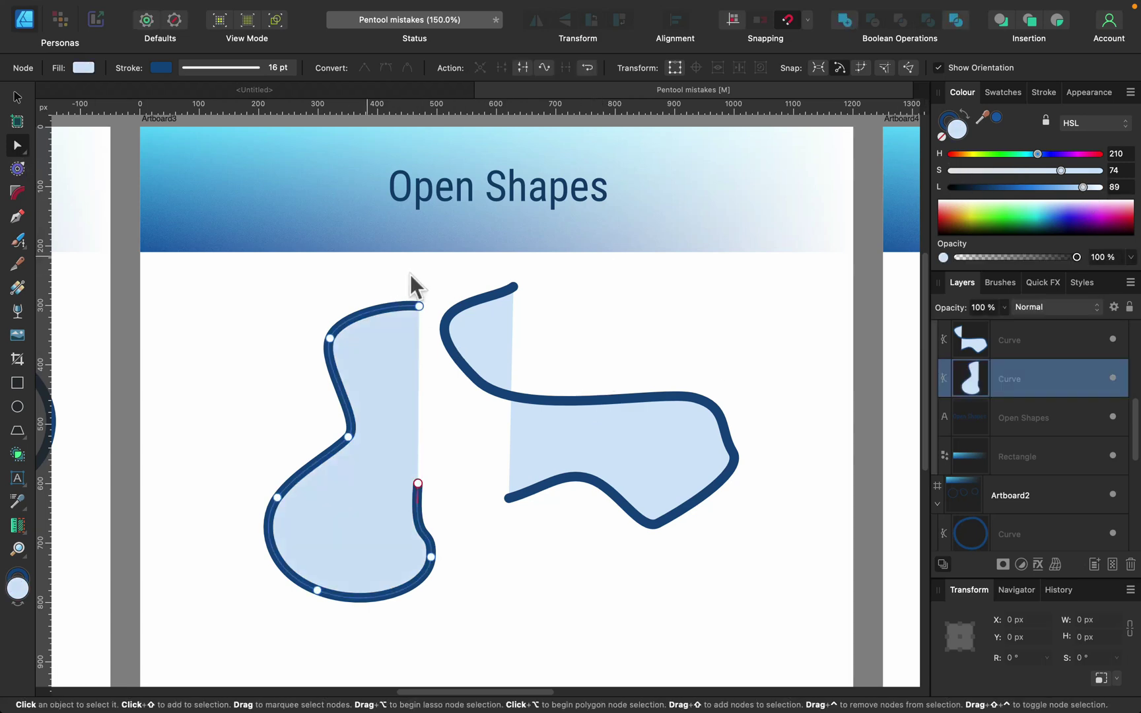
{"action": "left_click_drag", "start_coordinate": [419, 306], "coordinate": [206, 466]}
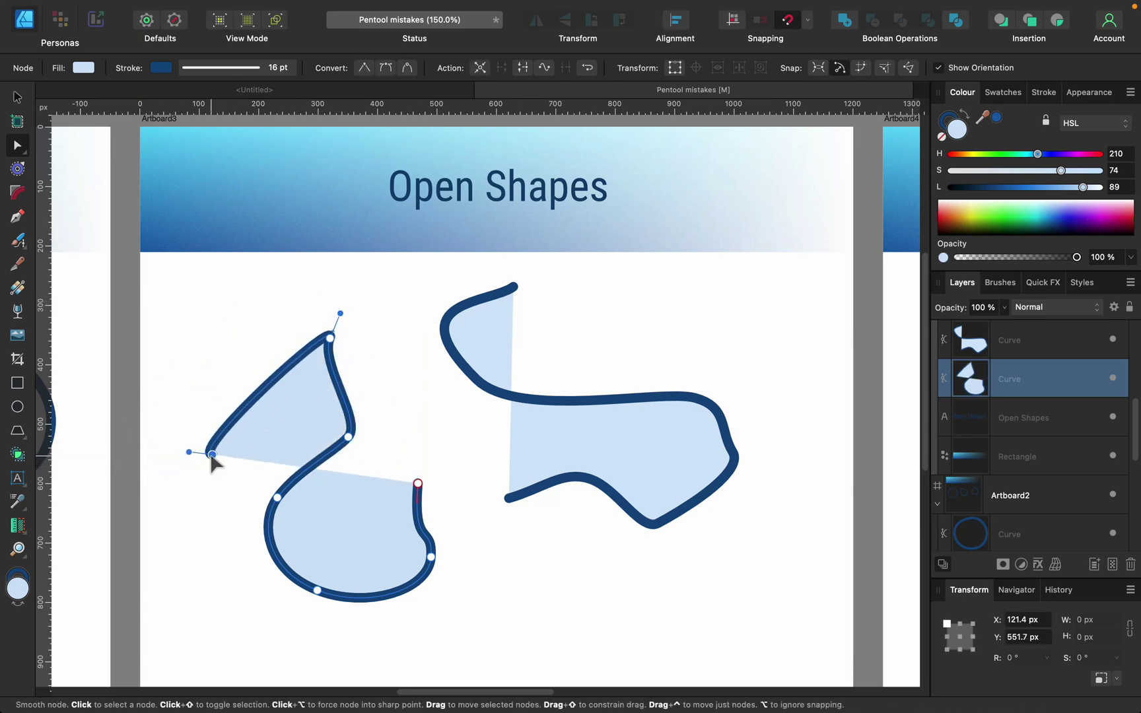
{"action": "left_click_drag", "start_coordinate": [418, 483], "coordinate": [368, 525]}
{"action": "left_click", "coordinate": [528, 502]}
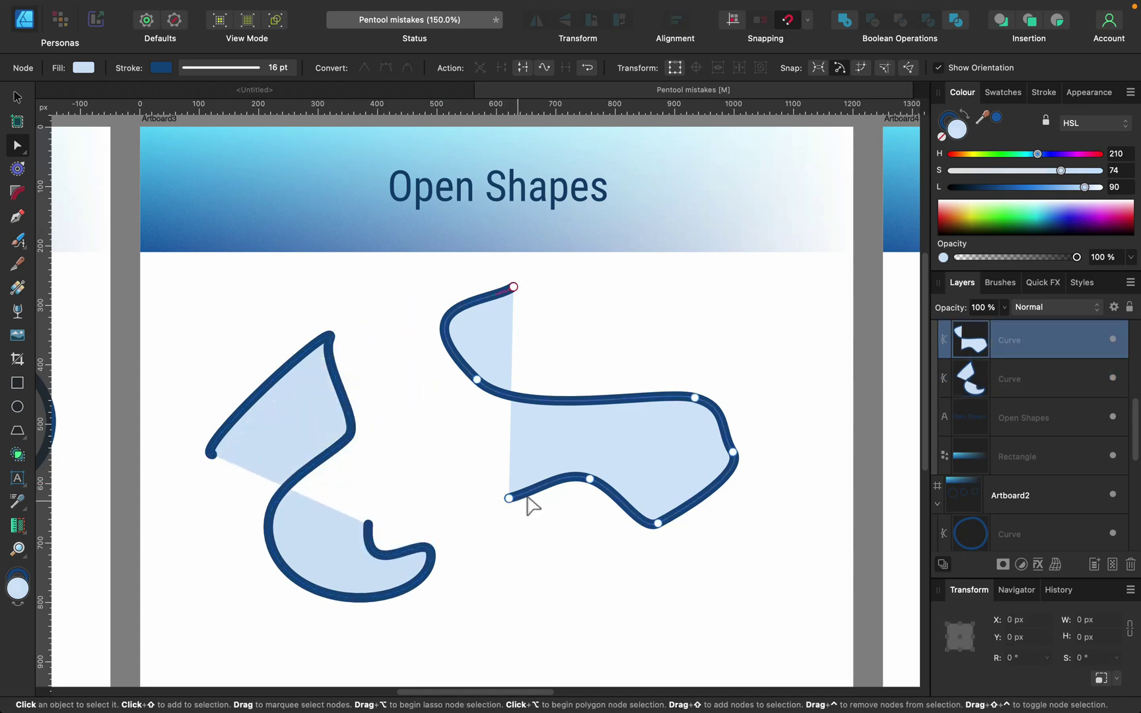
Step: Extend the right curve from its open end, then delete that new segment
{"action": "left_click", "coordinate": [19, 221]}
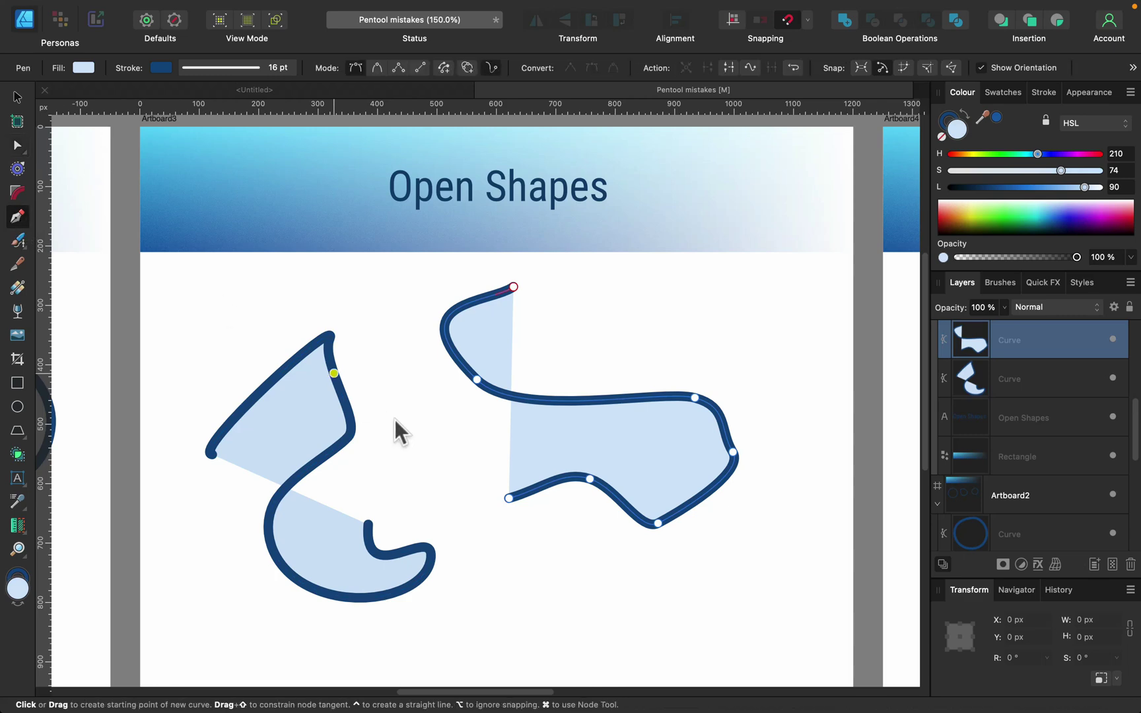
{"action": "left_click", "coordinate": [509, 498]}
{"action": "mouse_move", "coordinate": [425, 365]}
{"action": "left_mouse_down"}
{"action": "mouse_move", "coordinate": [446, 415]}
{"action": "mouse_move", "coordinate": [416, 295]}
{"action": "mouse_move", "coordinate": [499, 261]}
{"action": "left_mouse_up"}
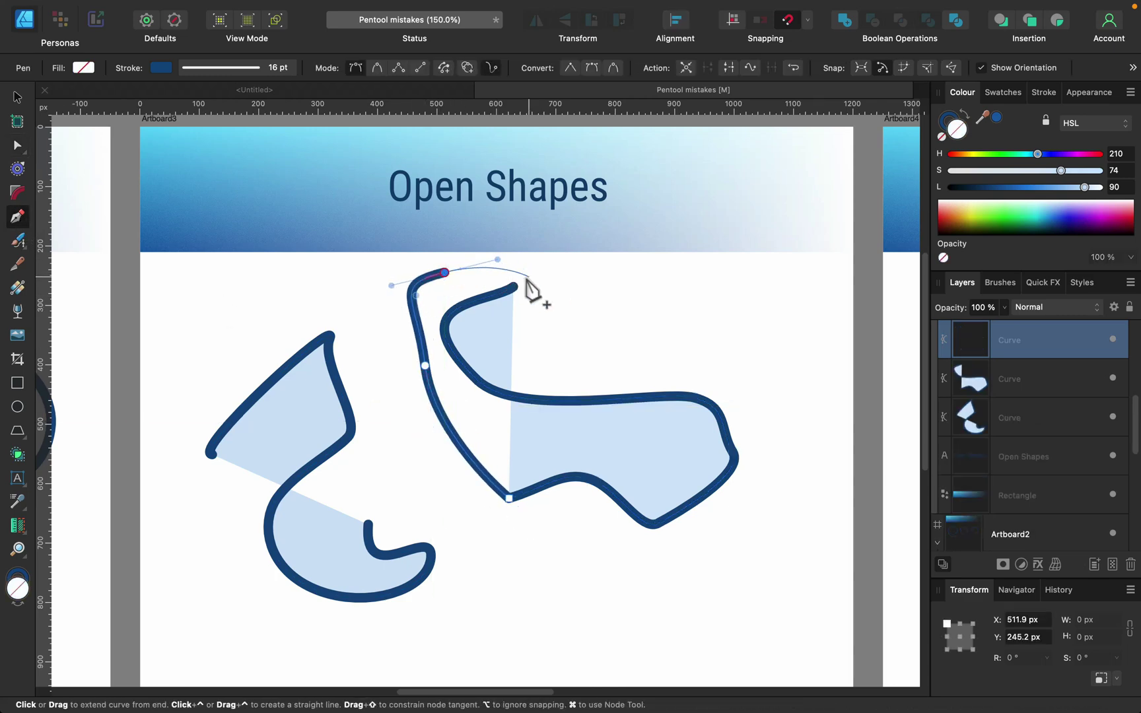
{"action": "left_click", "coordinate": [14, 101]}
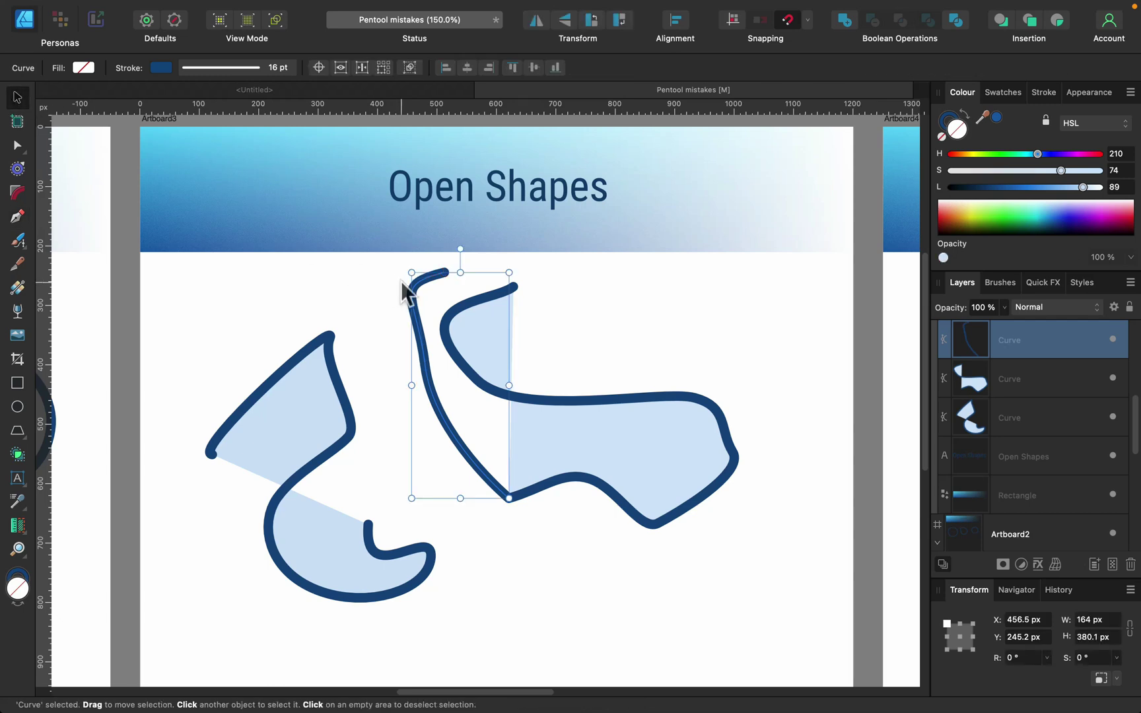
{"action": "key", "text": "BackSpace"}
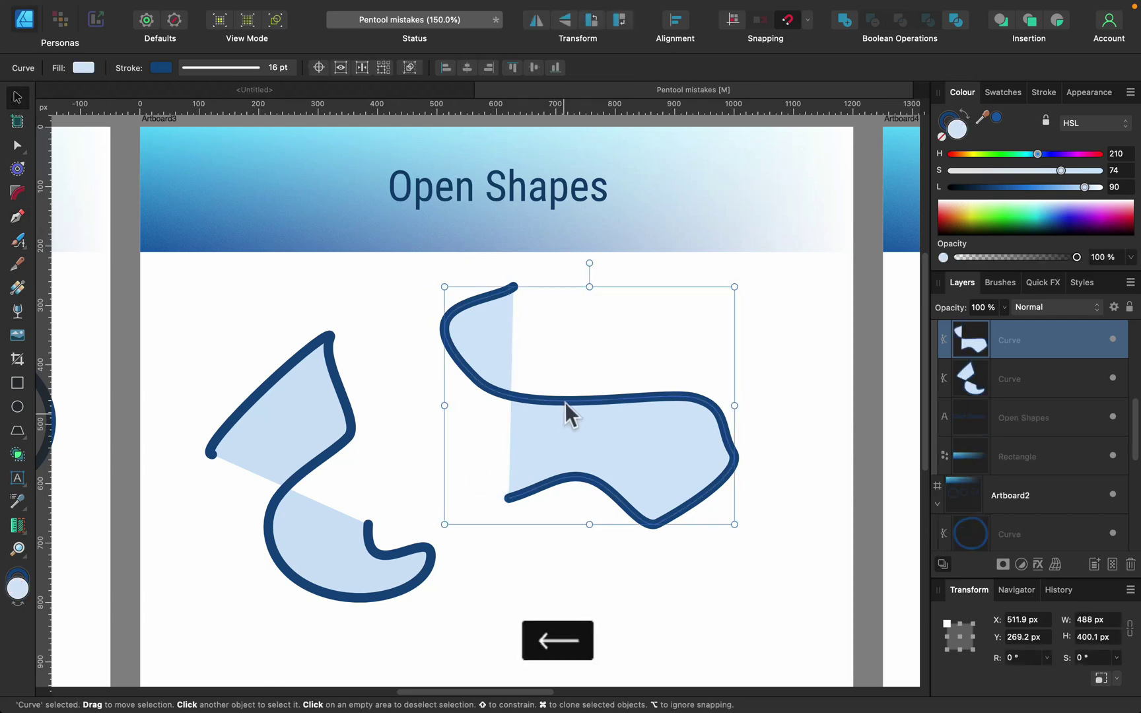
Step: Draw a new closed smooth-node curve below the shapes and fill it light blue
{"action": "left_click", "coordinate": [17, 218]}
{"action": "scroll", "coordinate": [456, 515], "scroll_direction": "down", "scroll_amount": 1}
{"action": "left_click_drag", "start_coordinate": [496, 589], "coordinate": [570, 586]}
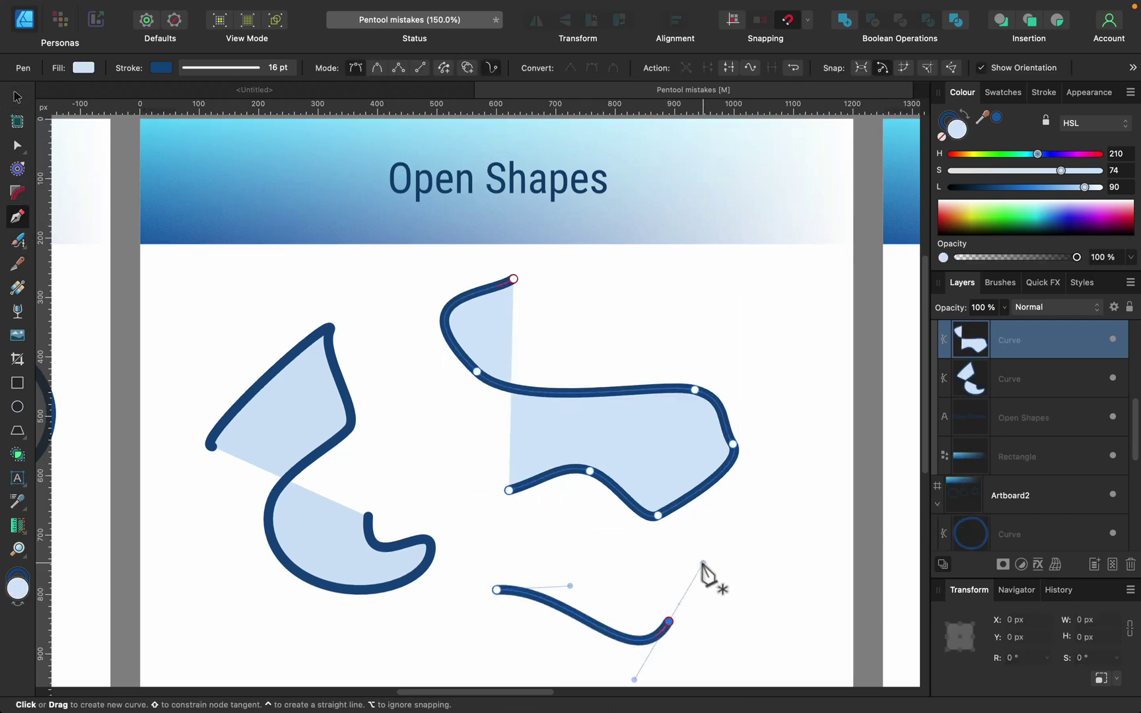
{"action": "left_click_drag", "start_coordinate": [621, 542], "coordinate": [569, 523]}
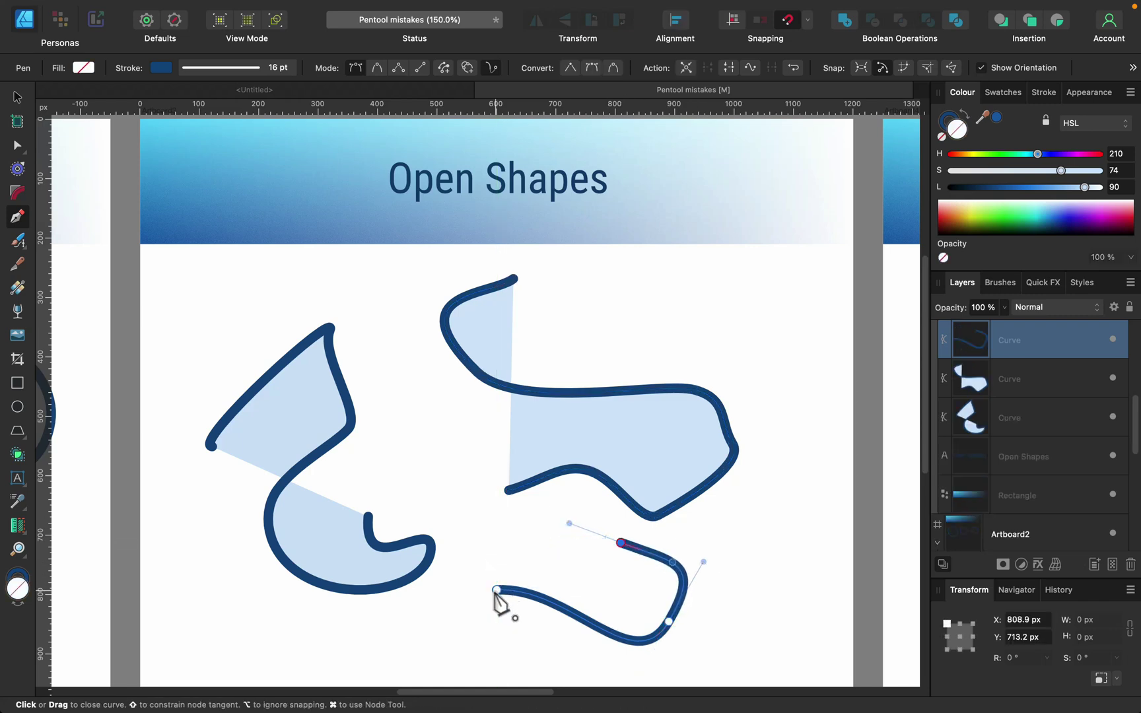
{"action": "left_click_drag", "start_coordinate": [497, 589], "coordinate": [471, 658]}
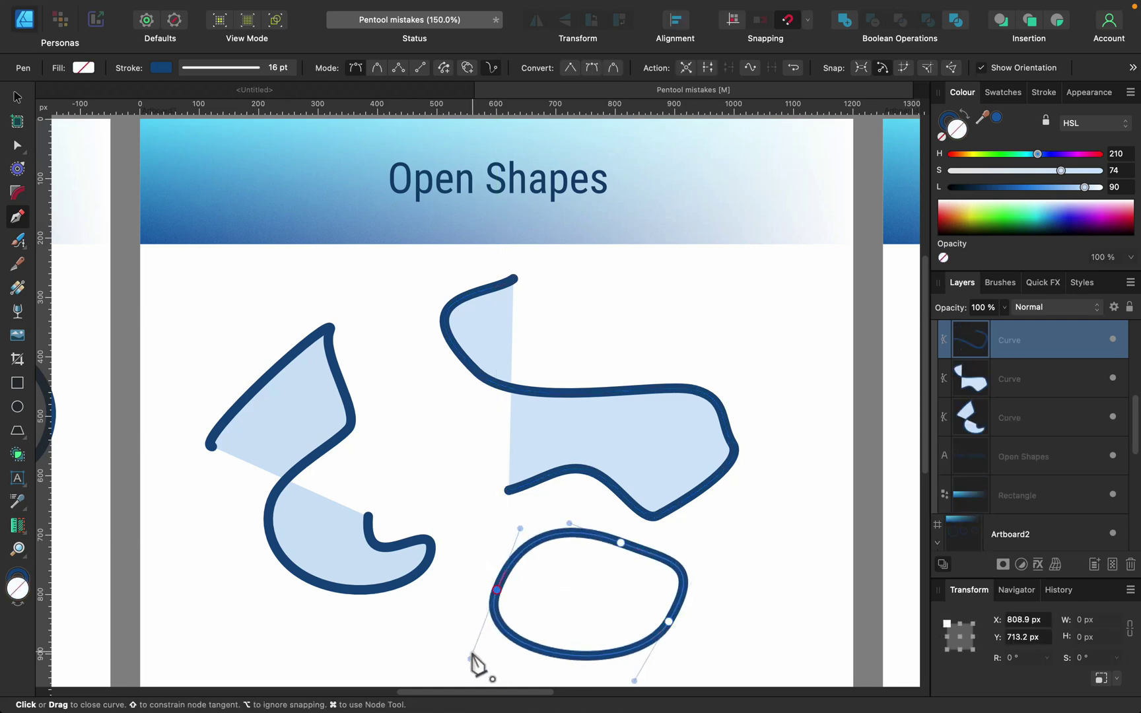
{"action": "left_click", "coordinate": [1082, 187]}
Step: Delete the open curves and move the closed blob up to the artboard centre
{"action": "left_click", "coordinate": [17, 97]}
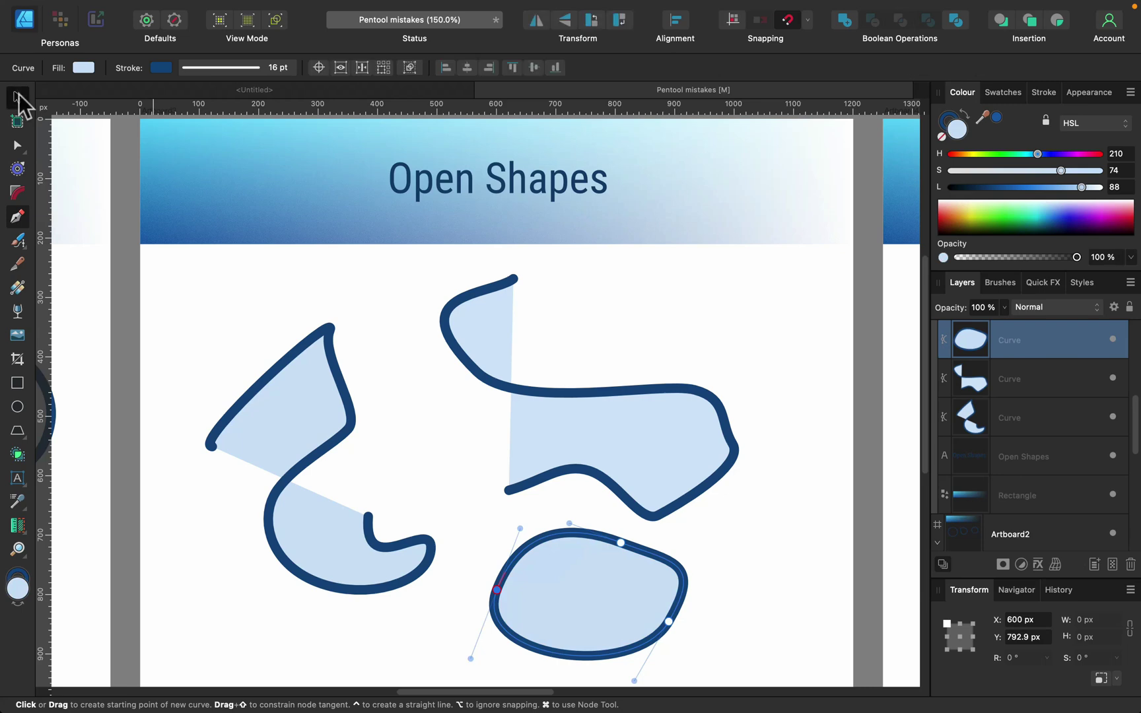
{"action": "left_click", "coordinate": [560, 412]}
{"action": "key", "text": "BackSpace"}
{"action": "key", "text": "BackSpace"}
{"action": "left_click_drag", "start_coordinate": [672, 647], "coordinate": [691, 542]}
Step: Select the light blue blob and move it up and to the left
{"action": "left_click", "coordinate": [770, 470]}
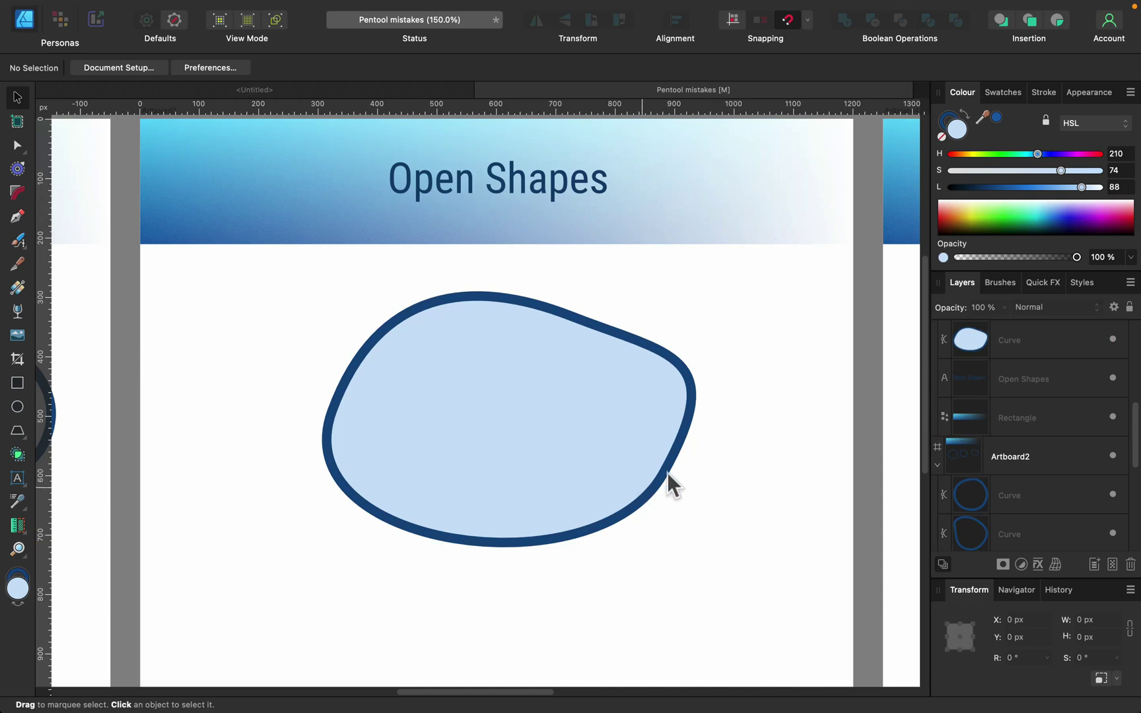
{"action": "left_click", "coordinate": [576, 392]}
{"action": "left_click_drag", "start_coordinate": [576, 391], "coordinate": [511, 378]}
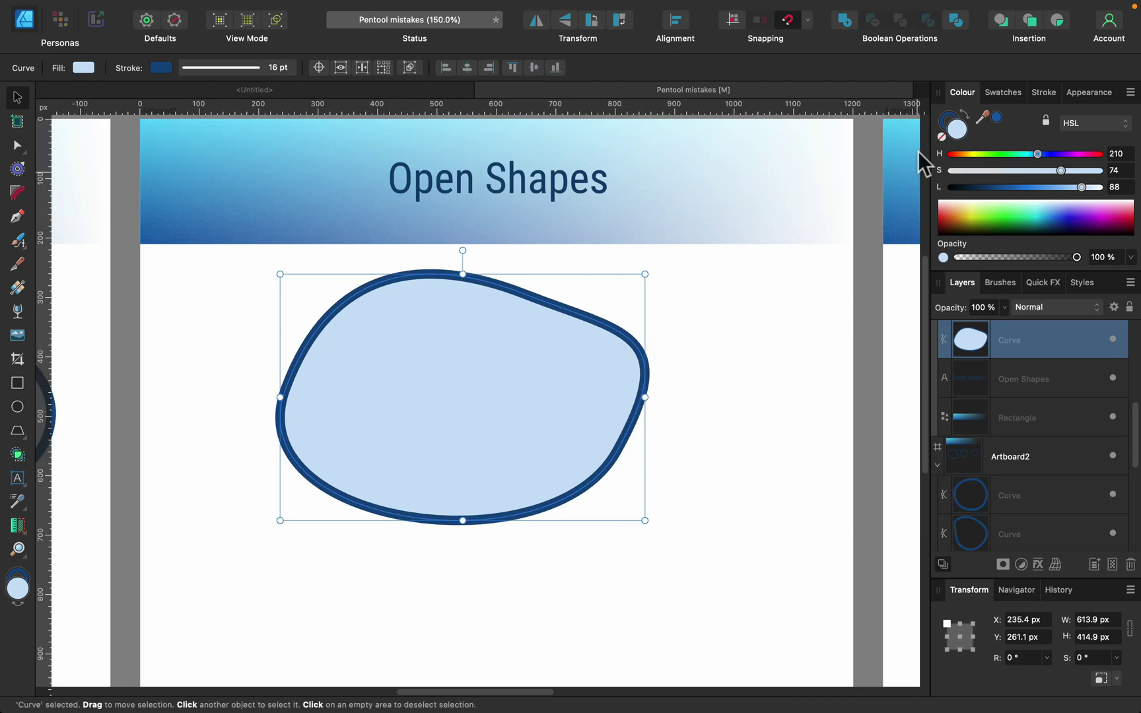
Step: Set the blob's stroke to None, nudge it down slightly, and deselect it
{"action": "left_click", "coordinate": [946, 119]}
{"action": "left_click", "coordinate": [942, 137]}
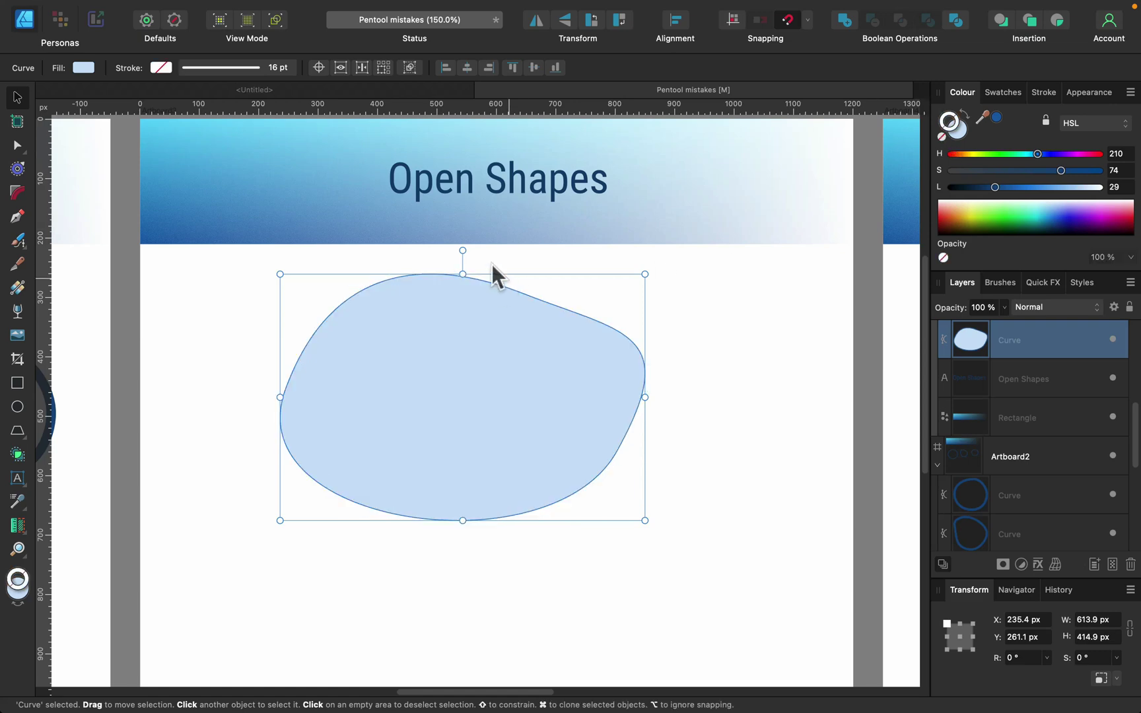
{"action": "left_click_drag", "start_coordinate": [564, 367], "coordinate": [565, 389]}
{"action": "left_click", "coordinate": [769, 376]}
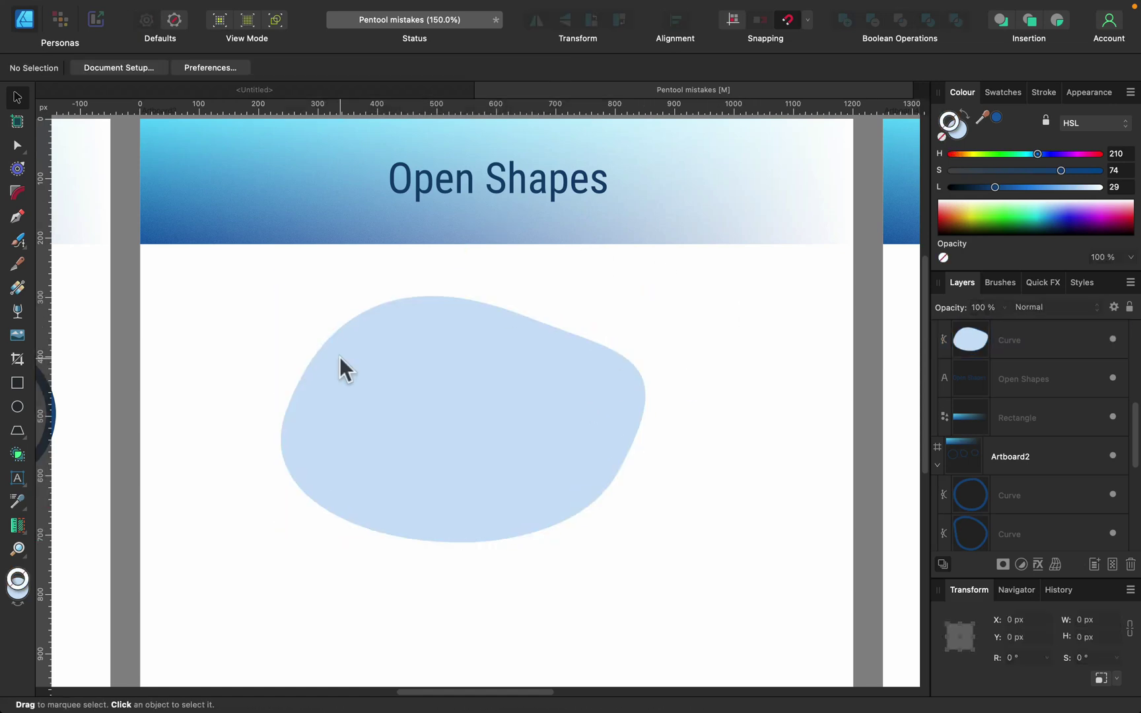
Step: Trace a six-node open pen curve around the blob with a thick blue stroke
{"action": "left_click", "coordinate": [17, 216]}
{"action": "left_click_drag", "start_coordinate": [228, 367], "coordinate": [257, 340]}
{"action": "left_click_drag", "start_coordinate": [390, 302], "coordinate": [468, 297]}
{"action": "left_click_drag", "start_coordinate": [550, 325], "coordinate": [649, 378]}
{"action": "left_click_drag", "start_coordinate": [634, 440], "coordinate": [596, 524]}
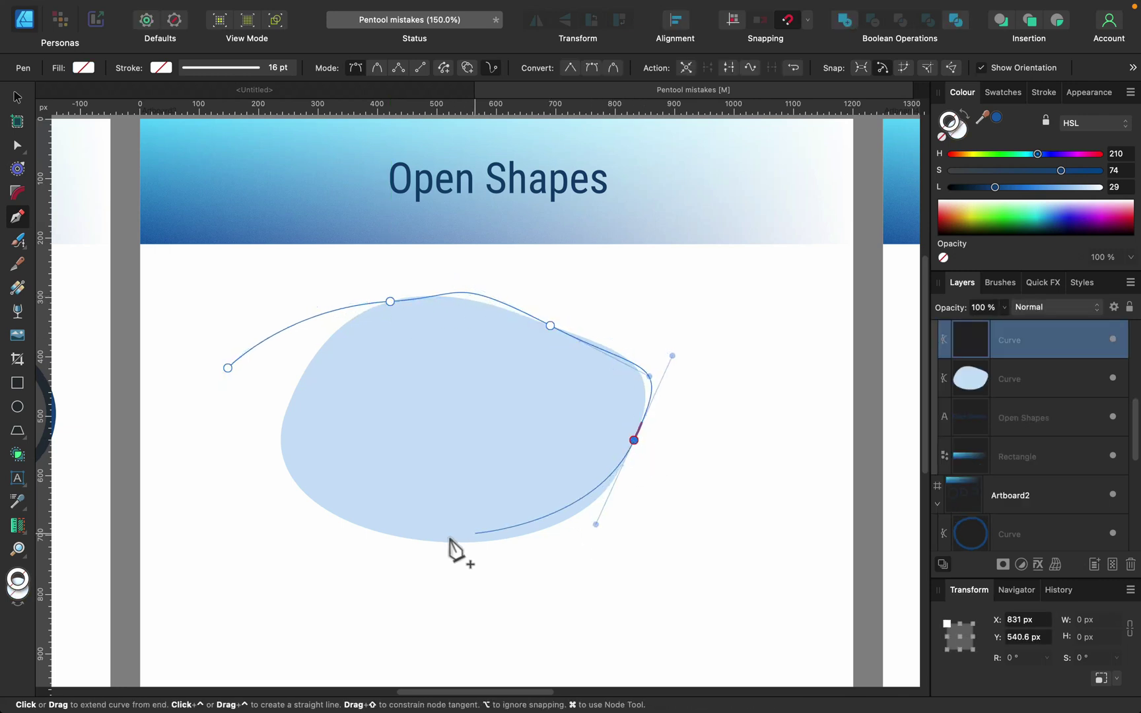
{"action": "left_click_drag", "start_coordinate": [443, 543], "coordinate": [362, 528]}
{"action": "left_click_drag", "start_coordinate": [265, 599], "coordinate": [227, 661]}
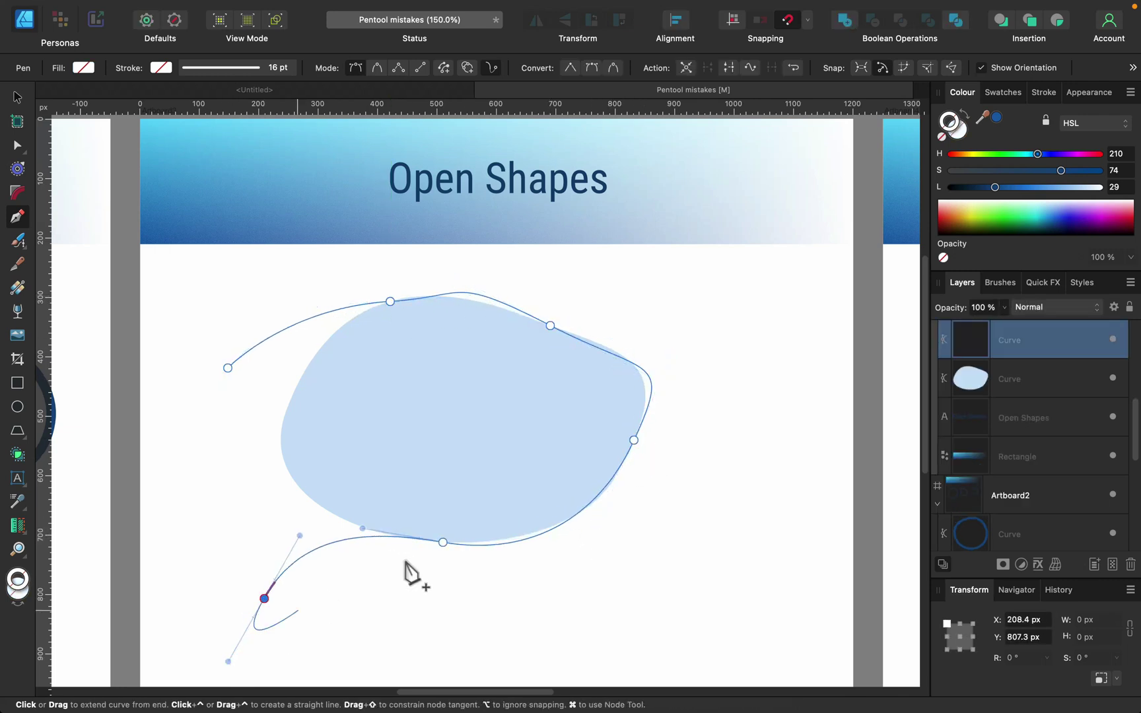
{"action": "left_click", "coordinate": [997, 118]}
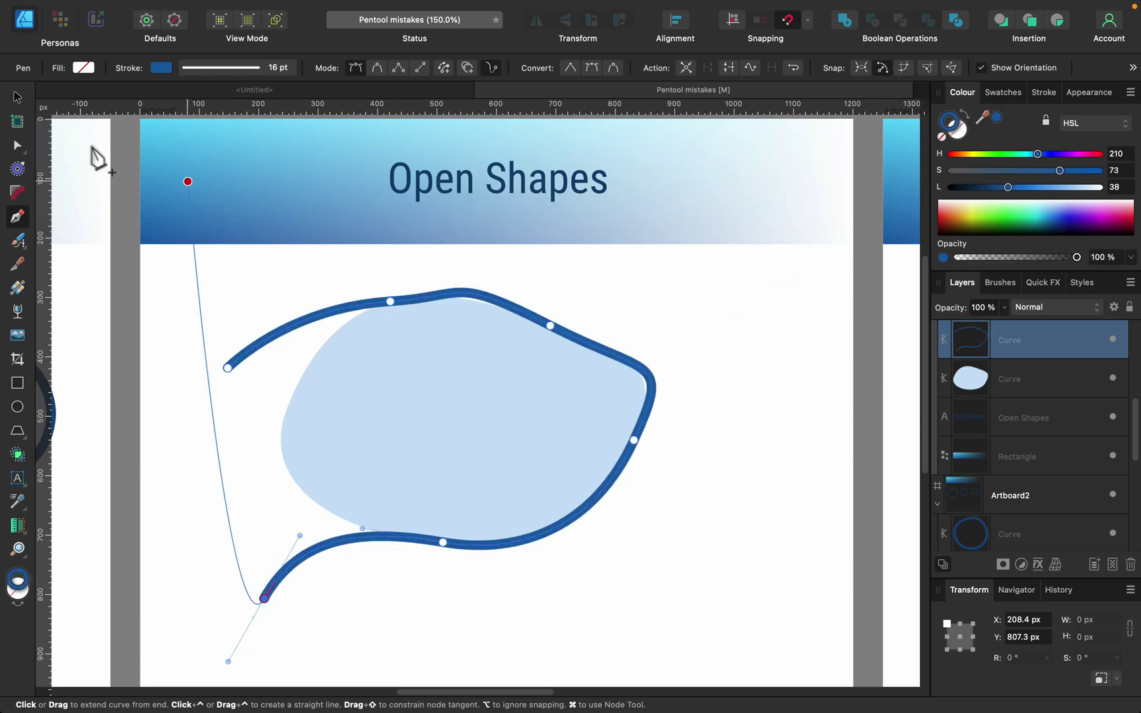
Step: With the Move tool, select the filled blob and then the blue curve
{"action": "left_click", "coordinate": [15, 99]}
{"action": "left_click", "coordinate": [771, 346]}
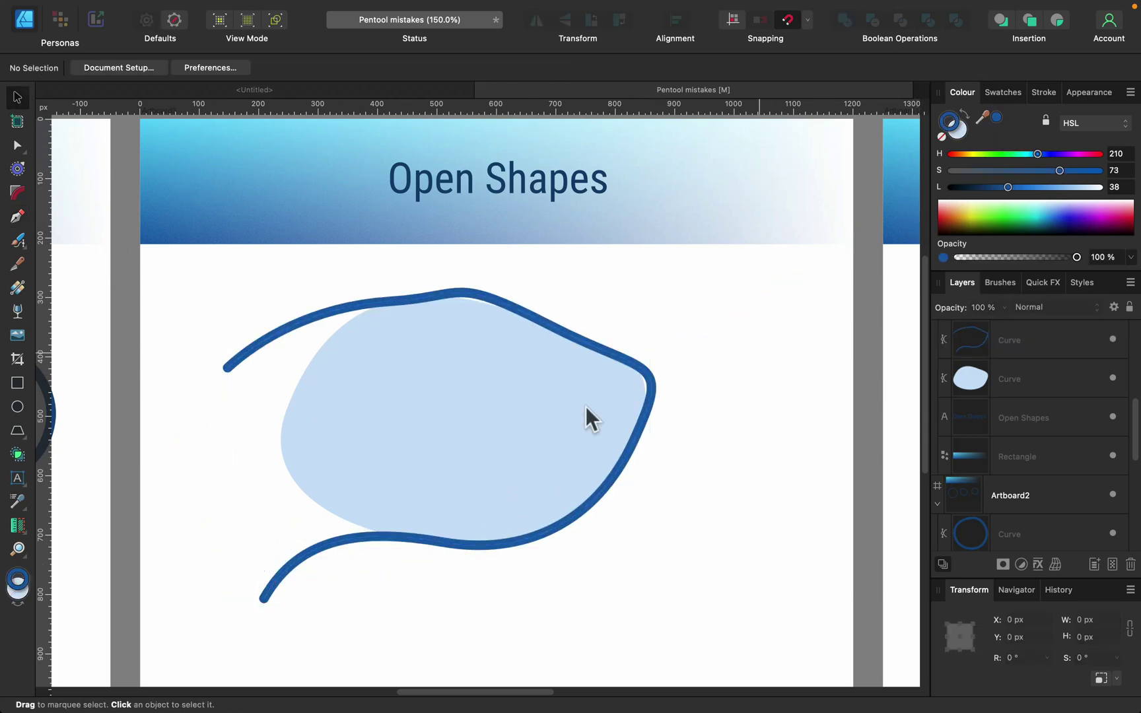
{"action": "left_click", "coordinate": [517, 427]}
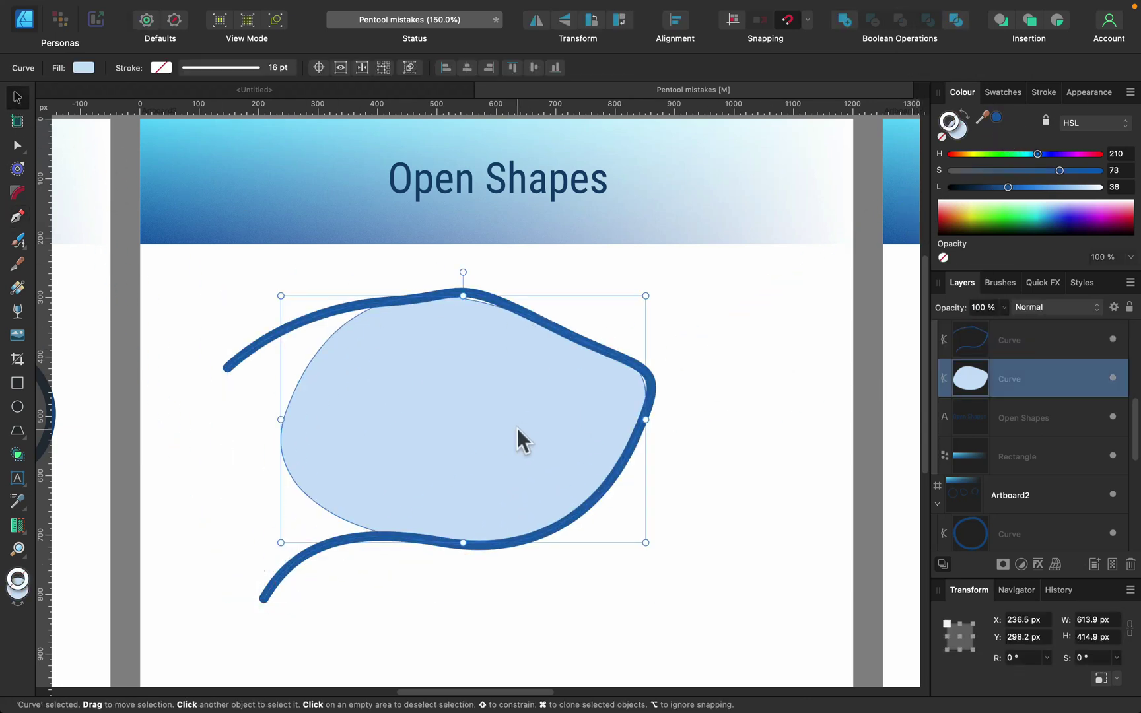
{"action": "left_click", "coordinate": [243, 341]}
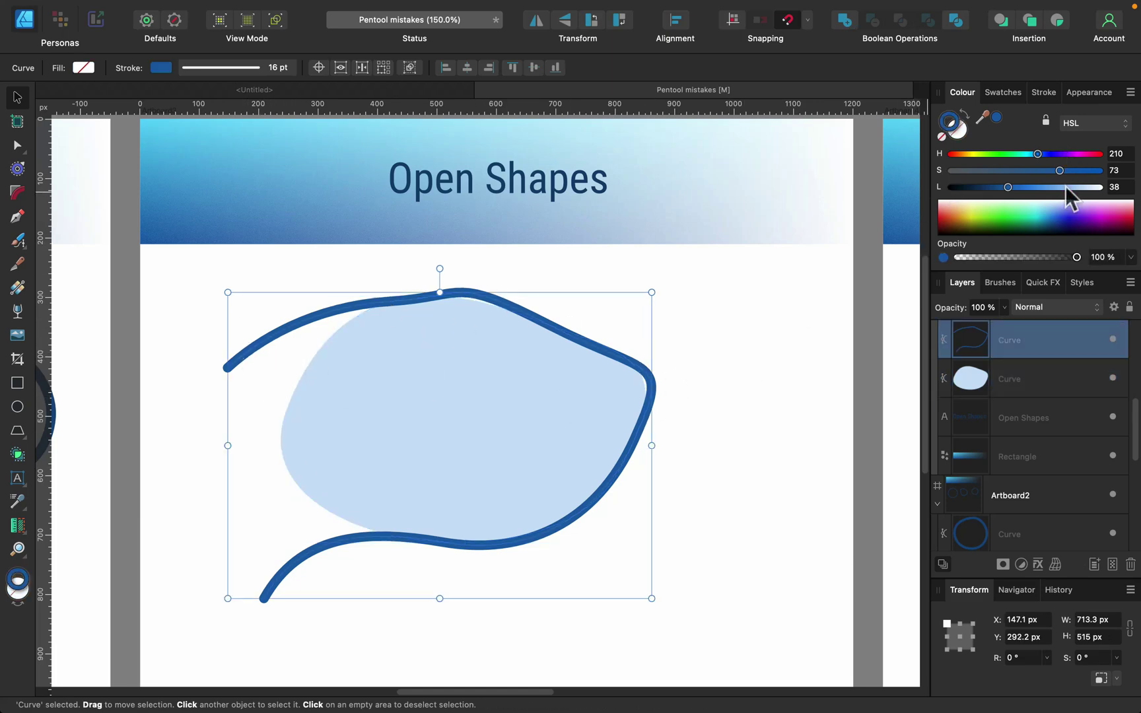
Step: Undo a lighter stroke colour and give the open curve a light blue fill instead
{"action": "left_click_drag", "start_coordinate": [1047, 188], "coordinate": [1066, 187]}
{"action": "key", "text": "cmd+z"}
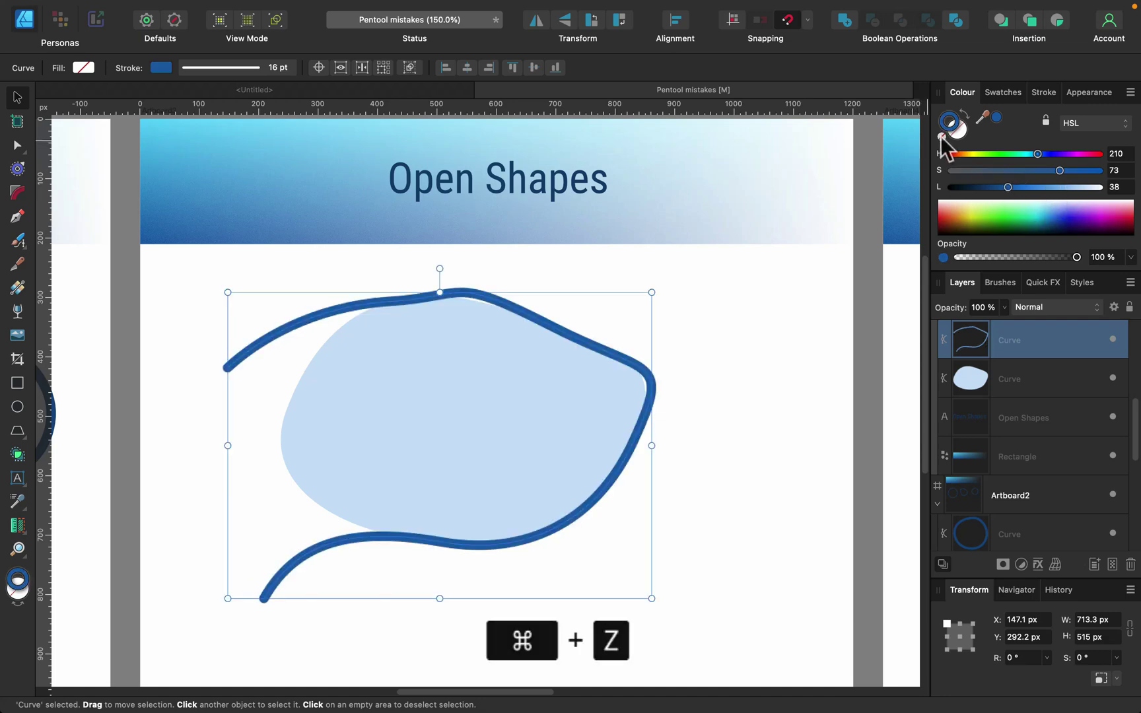
{"action": "left_click", "coordinate": [956, 129]}
{"action": "left_click_drag", "start_coordinate": [1066, 187], "coordinate": [1078, 188]}
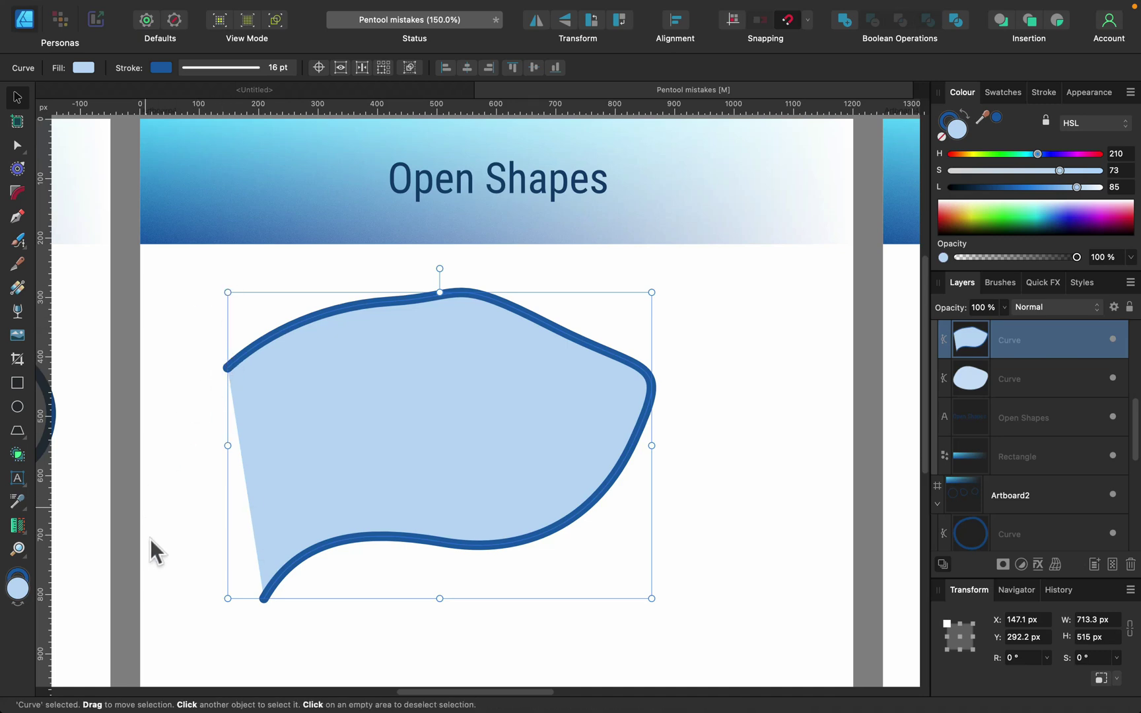
{"action": "left_click", "coordinate": [715, 453]}
{"action": "left_click", "coordinate": [558, 429]}
Step: Delete the open curve, then pan right to frame the 'Too many anchor points' artboard
{"action": "key", "text": "BackSpace"}
{"action": "key", "text": "BackSpace"}
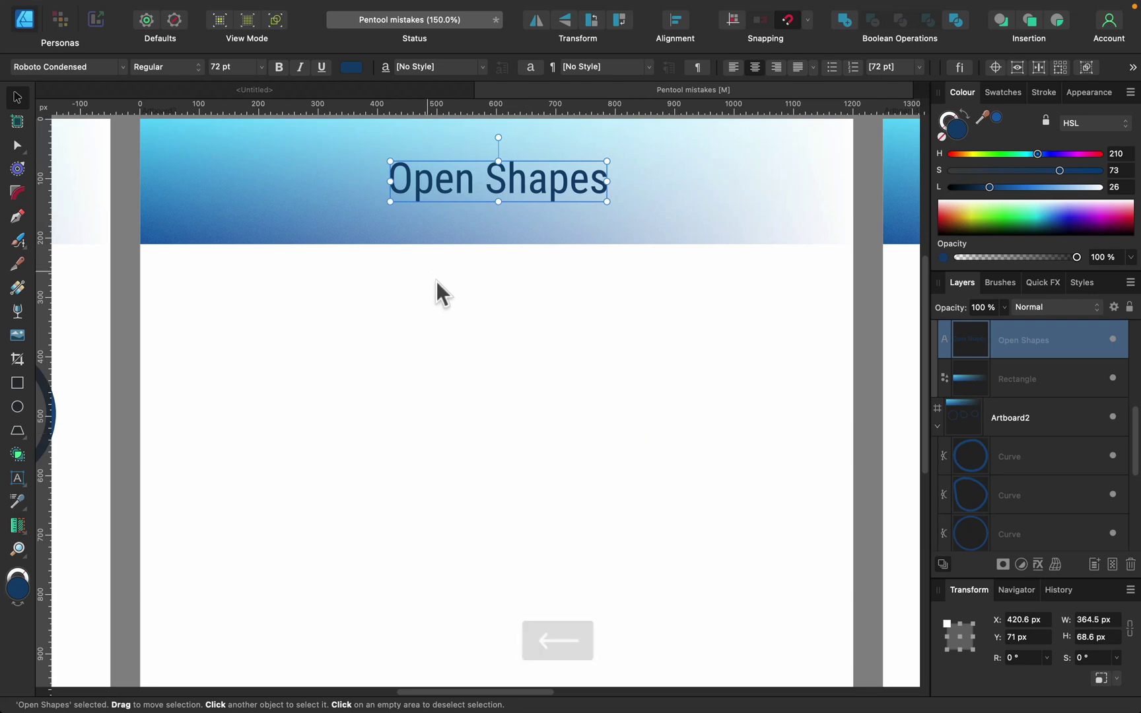
{"action": "left_click", "coordinate": [548, 337]}
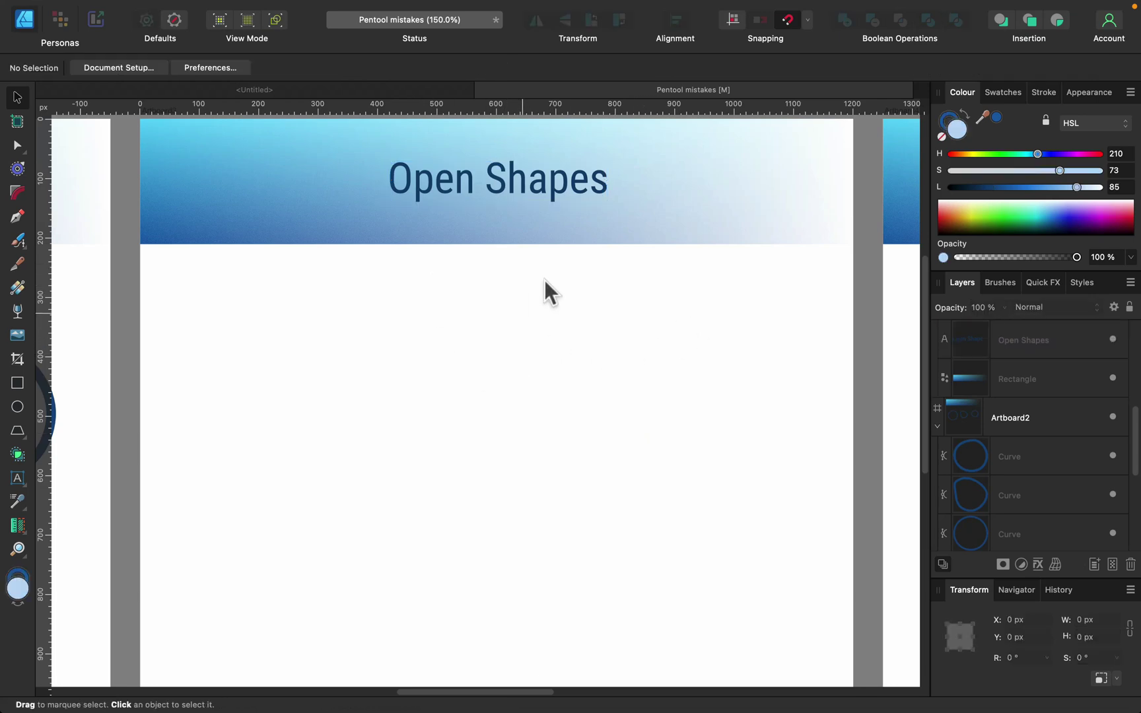
{"action": "key", "text": "space"}
{"action": "scroll", "coordinate": [743, 370], "scroll_direction": "right", "scroll_amount": 5}
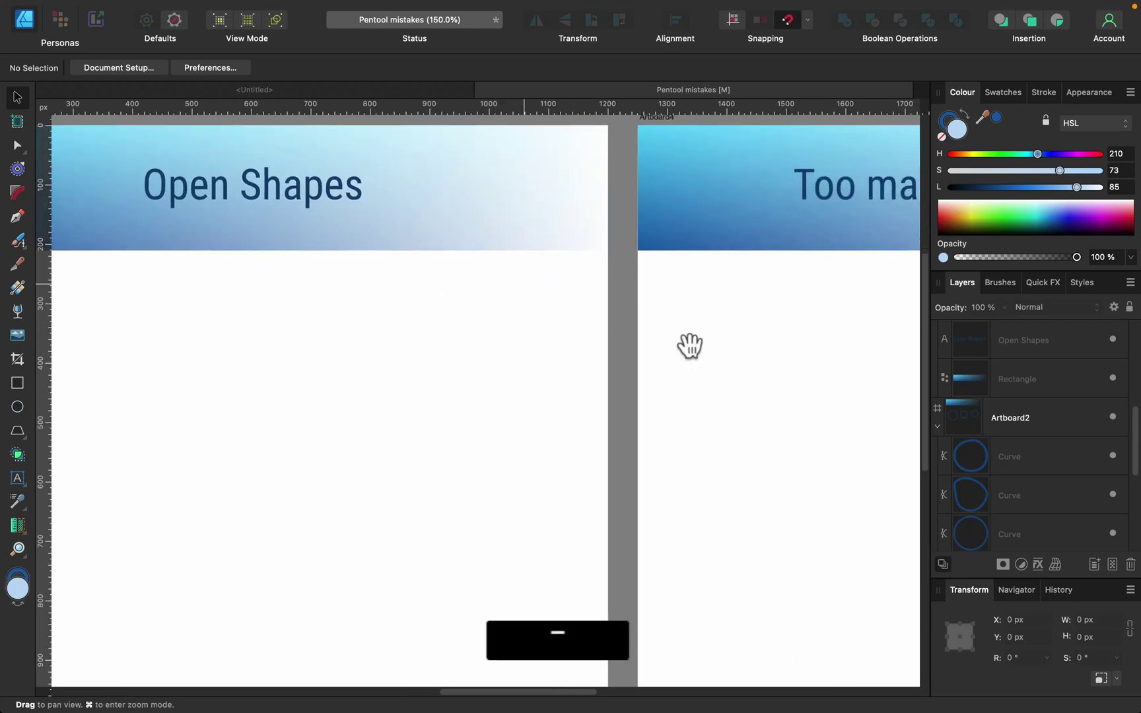
{"action": "scroll", "coordinate": [733, 369], "scroll_direction": "right", "scroll_amount": 10}
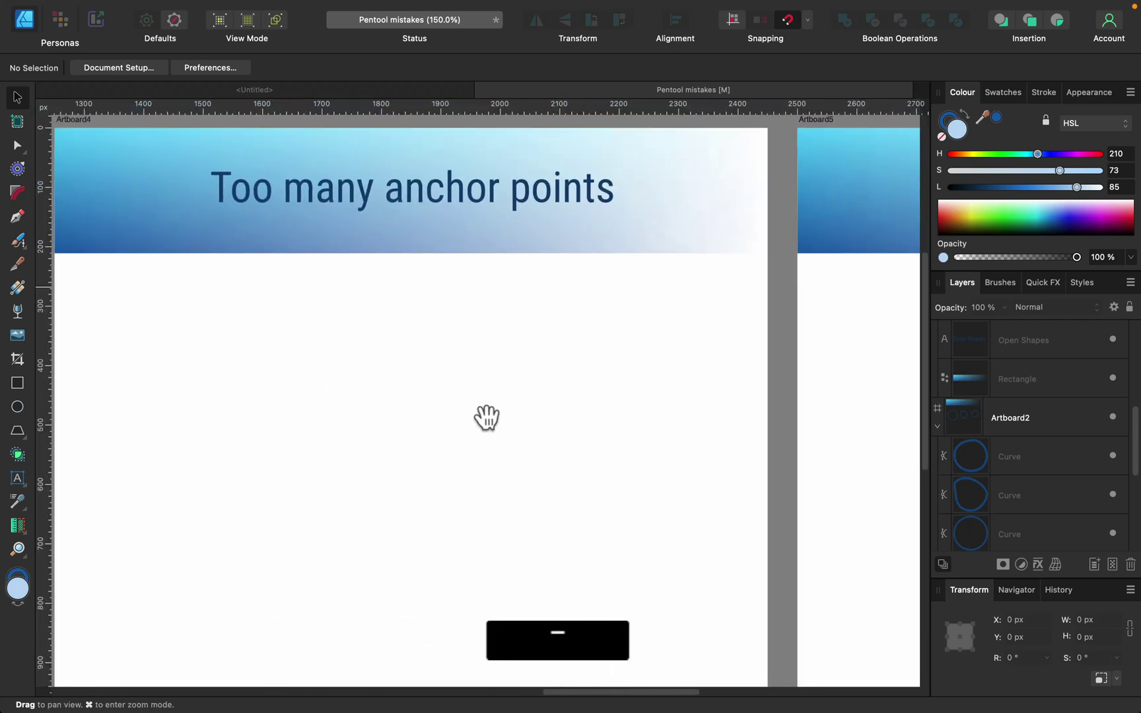
{"action": "left_click_drag", "start_coordinate": [452, 408], "coordinate": [535, 412]}
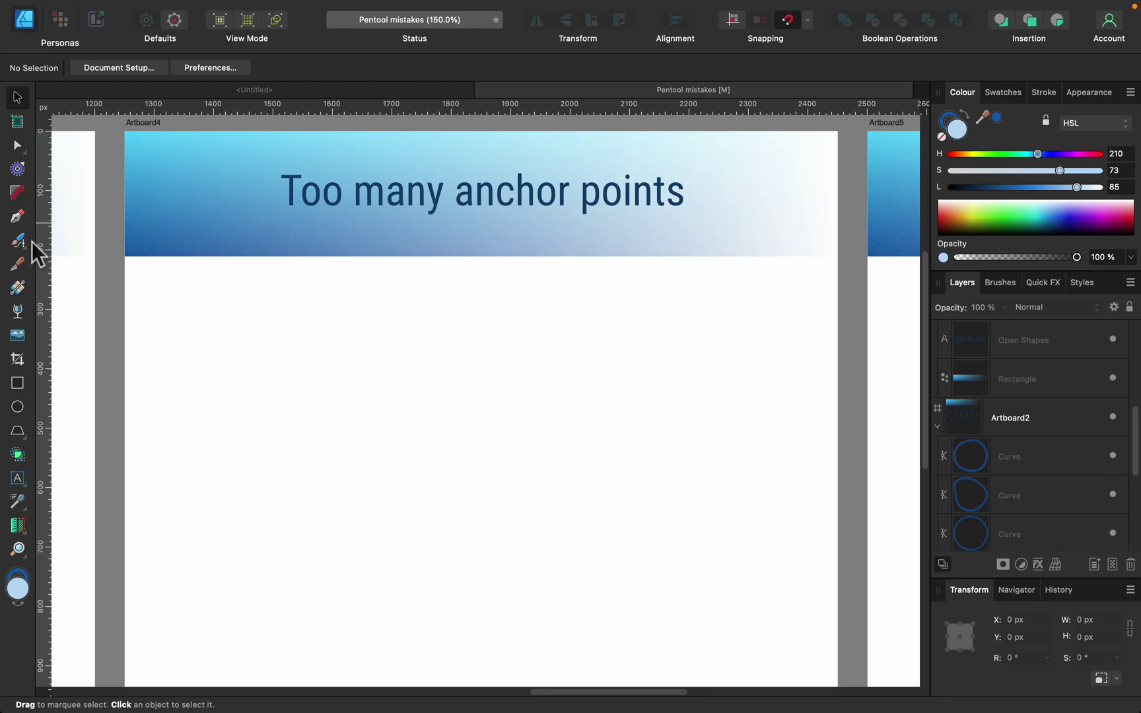
Step: Draw a circle on the artboard's left side and convert it to curves
{"action": "left_click", "coordinate": [24, 400]}
{"action": "left_click_drag", "start_coordinate": [193, 319], "coordinate": [351, 476]}
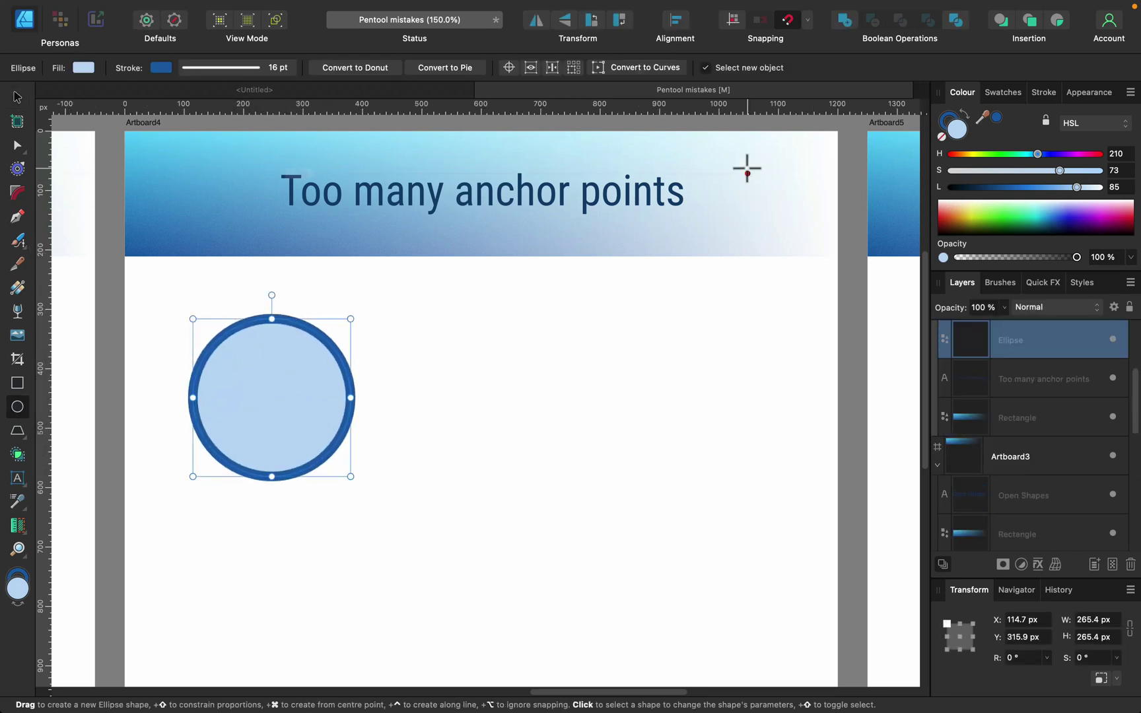
{"action": "left_click", "coordinate": [639, 66]}
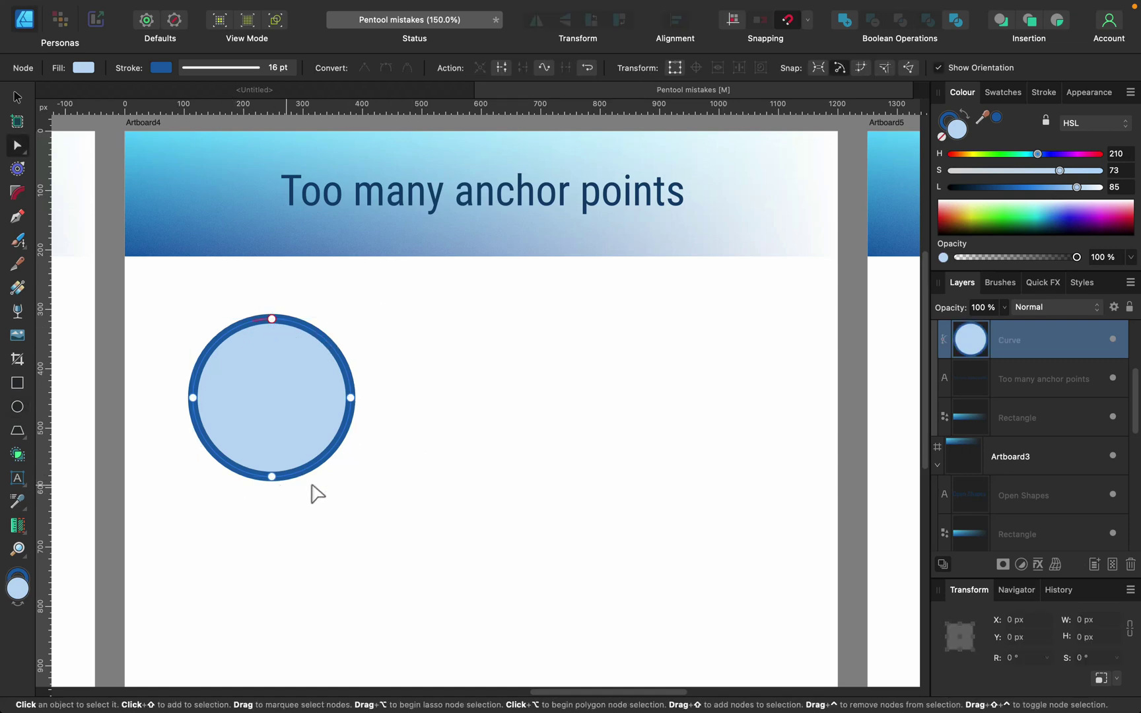
Step: Reshape the circle's bottom node and handles into a rounded, flat-bottomed dome
{"action": "left_click", "coordinate": [272, 476]}
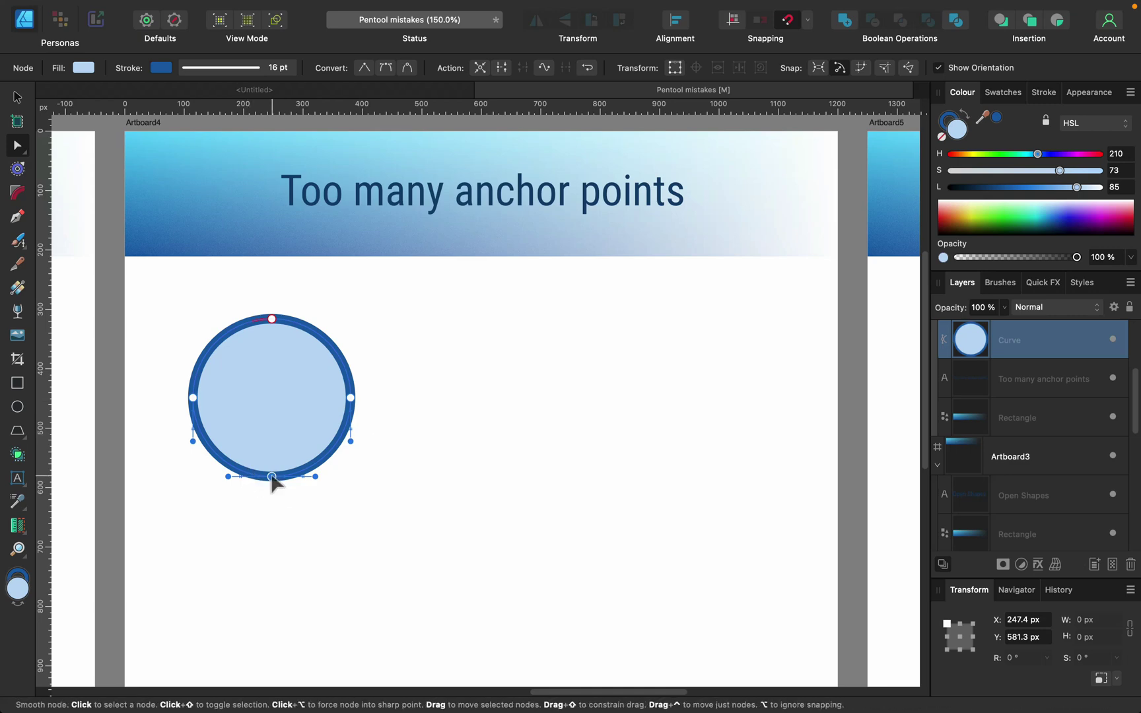
{"action": "left_click", "coordinate": [363, 68]}
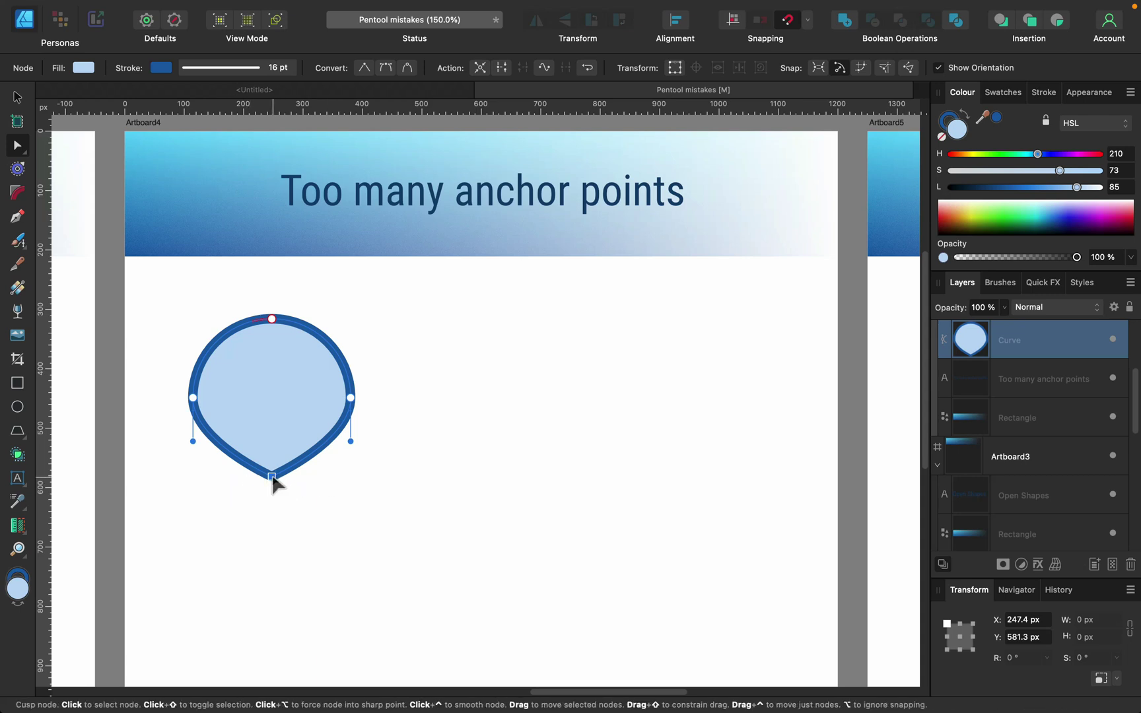
{"action": "left_click_drag", "start_coordinate": [272, 478], "coordinate": [268, 506]}
{"action": "left_click", "coordinate": [387, 67]}
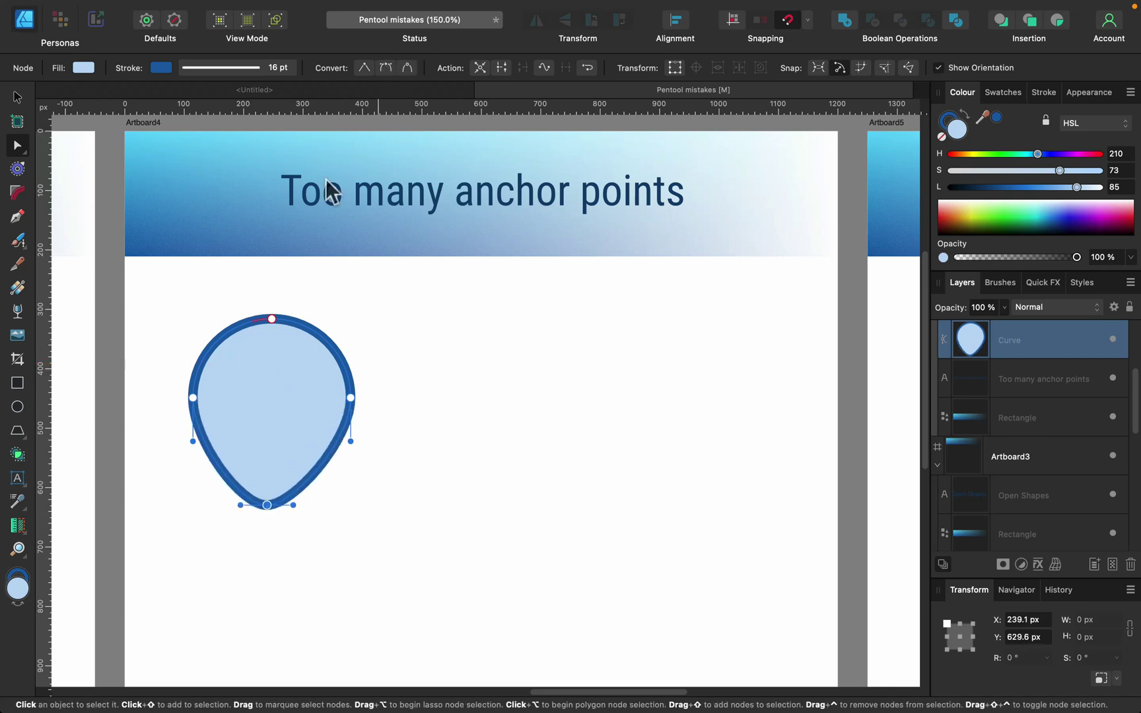
{"action": "left_click_drag", "start_coordinate": [268, 506], "coordinate": [374, 491]}
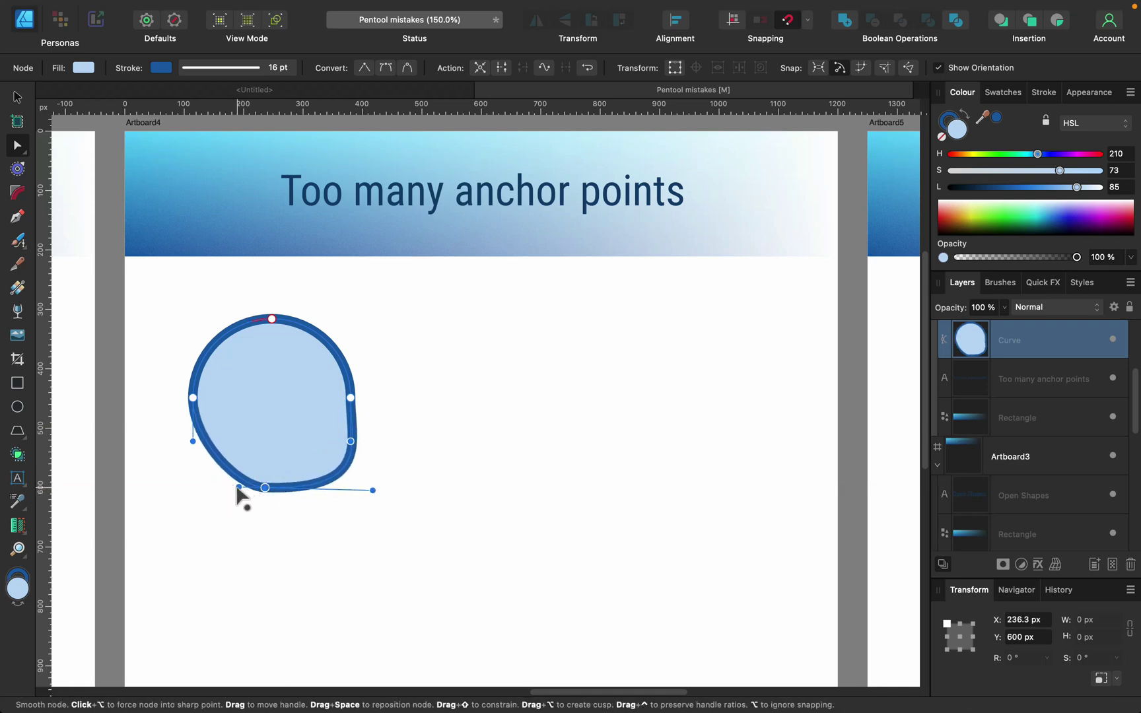
{"action": "left_click_drag", "start_coordinate": [237, 487], "coordinate": [169, 485]}
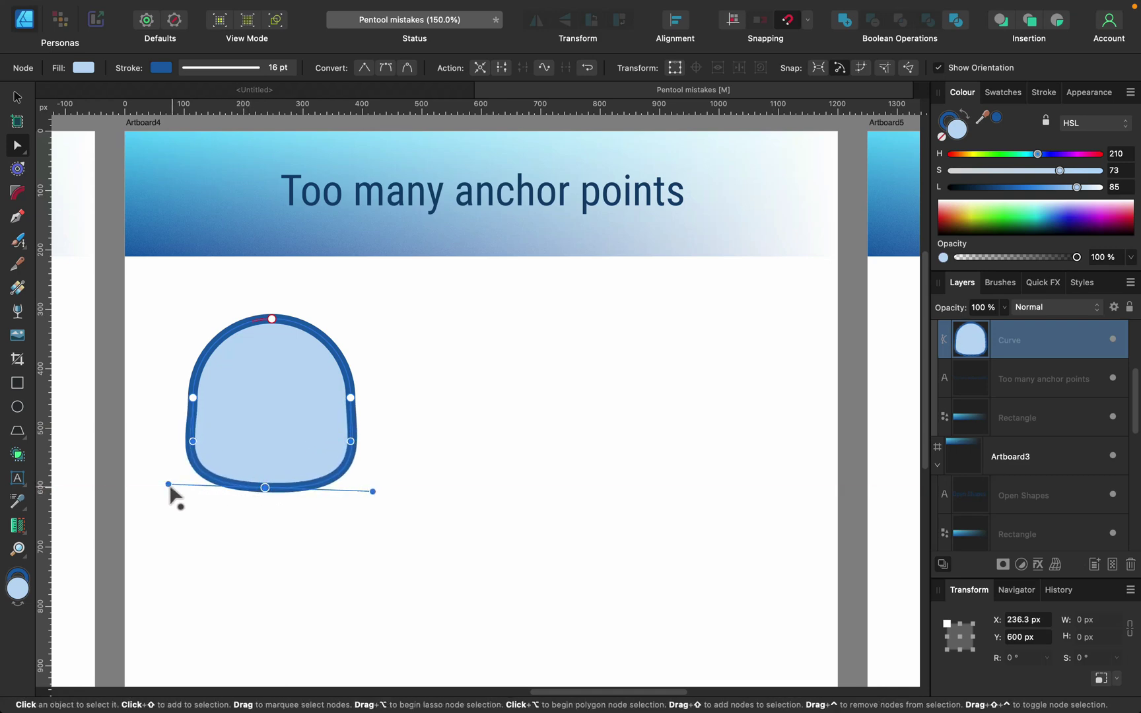
Step: Draw a lumpy closed pen path right of the dome and shift it slightly
{"action": "left_click", "coordinate": [18, 217]}
{"action": "left_click", "coordinate": [490, 319]}
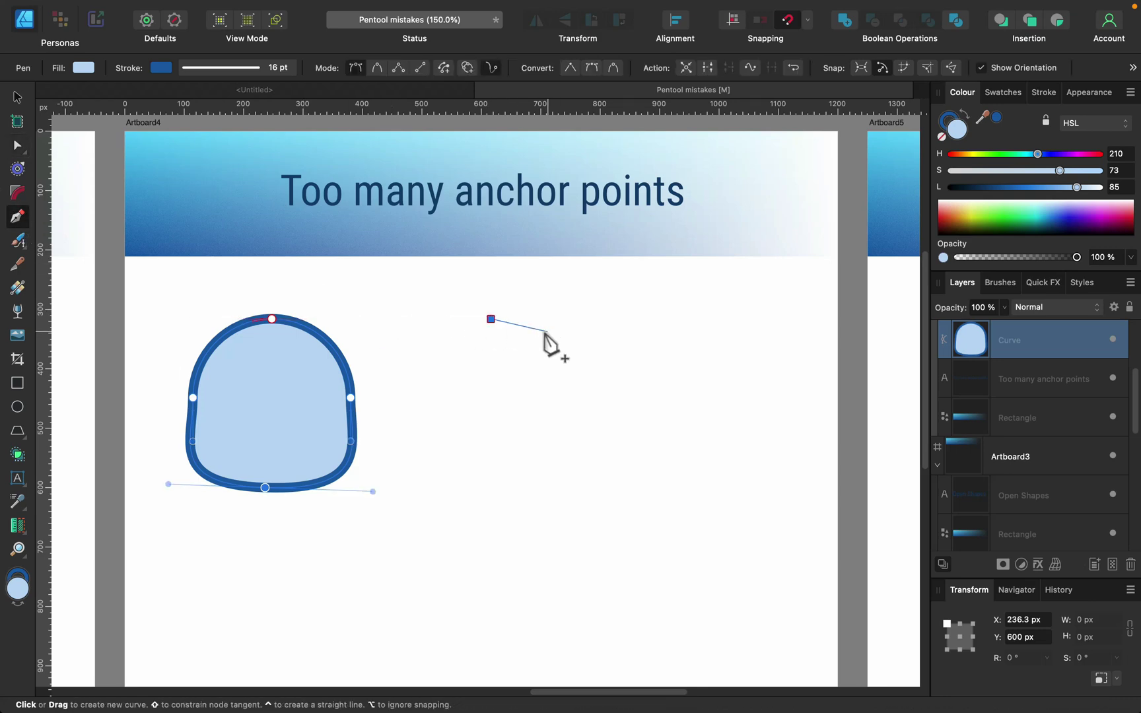
{"action": "left_click_drag", "start_coordinate": [557, 342], "coordinate": [561, 401]}
{"action": "left_click_drag", "start_coordinate": [543, 403], "coordinate": [537, 410]}
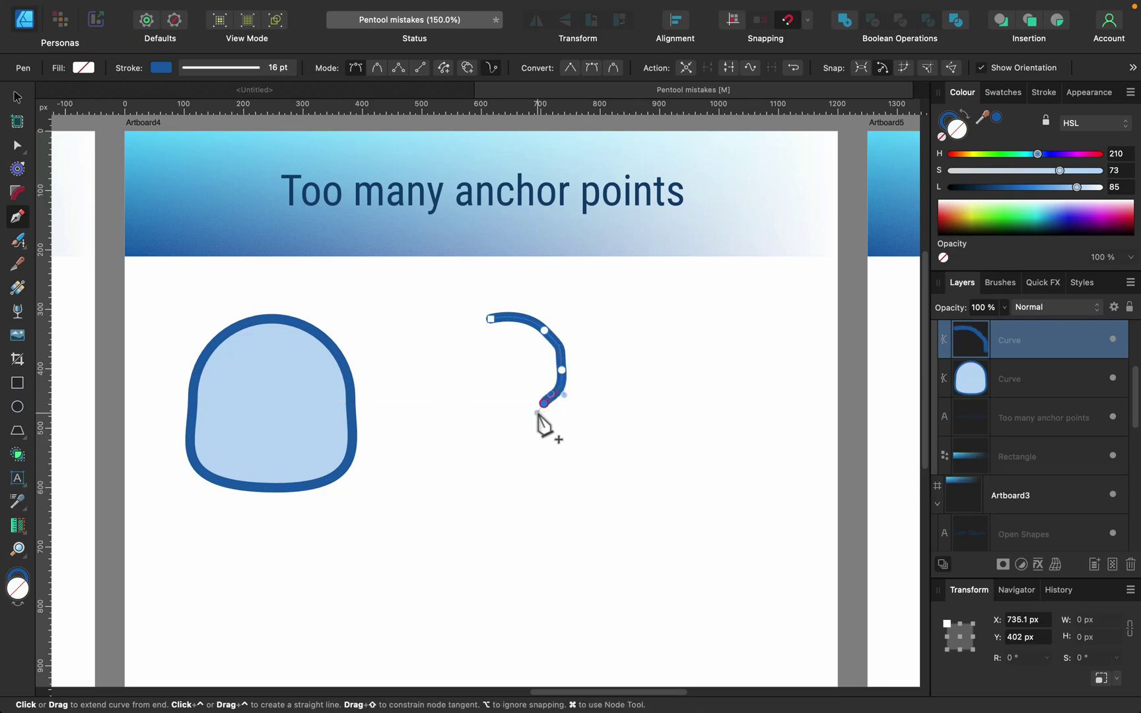
{"action": "left_click", "coordinate": [502, 418]}
{"action": "left_click_drag", "start_coordinate": [466, 400], "coordinate": [460, 373]}
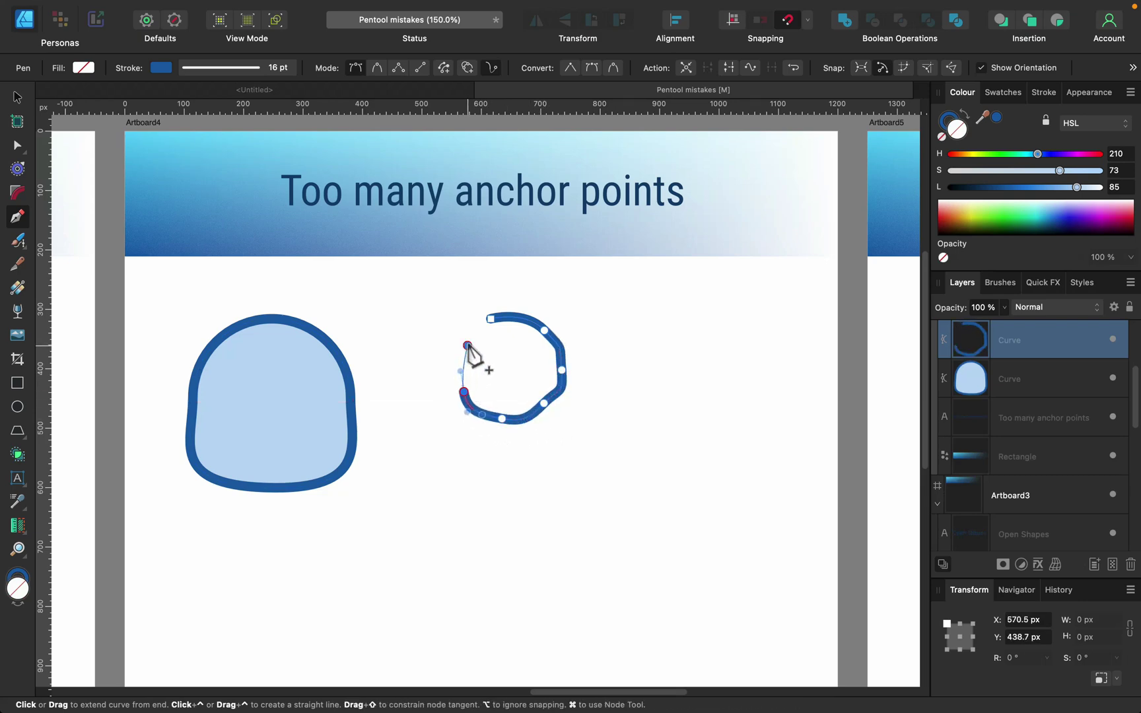
{"action": "left_click", "coordinate": [468, 345]}
{"action": "left_click", "coordinate": [490, 319]}
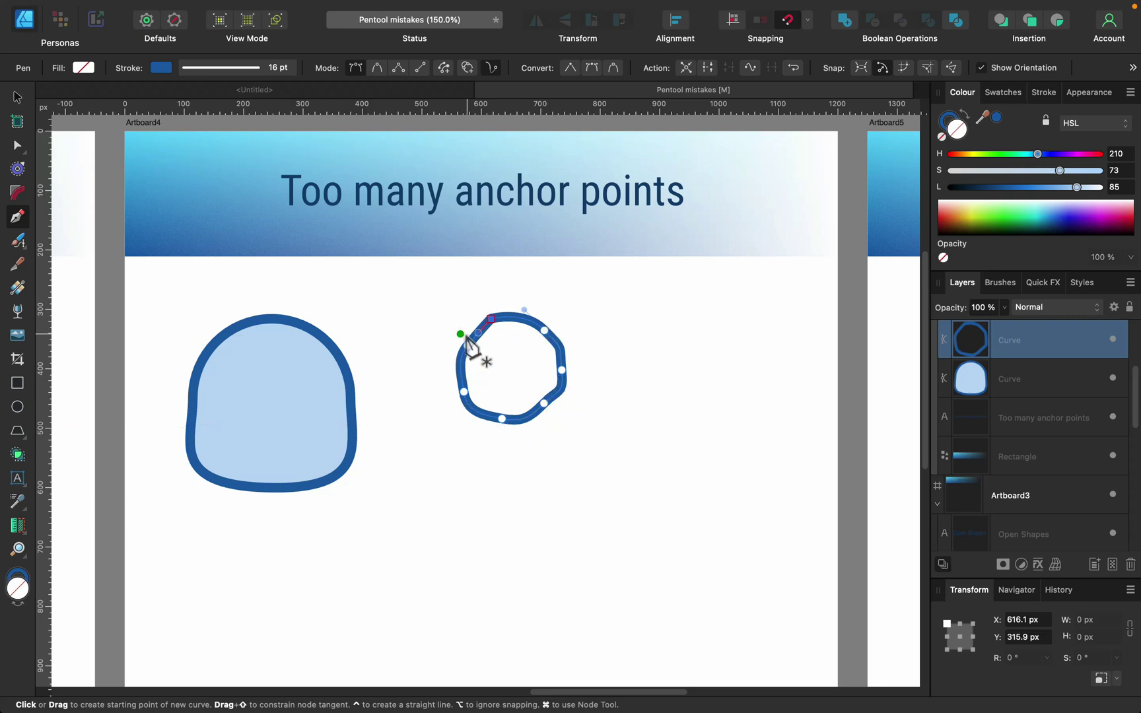
{"action": "left_click", "coordinate": [15, 97]}
{"action": "left_click", "coordinate": [573, 336]}
{"action": "left_click_drag", "start_coordinate": [559, 340], "coordinate": [581, 347]}
Step: Delete the extra lower-right and upper-left nodes from the lumpy path
{"action": "left_click", "coordinate": [16, 145]}
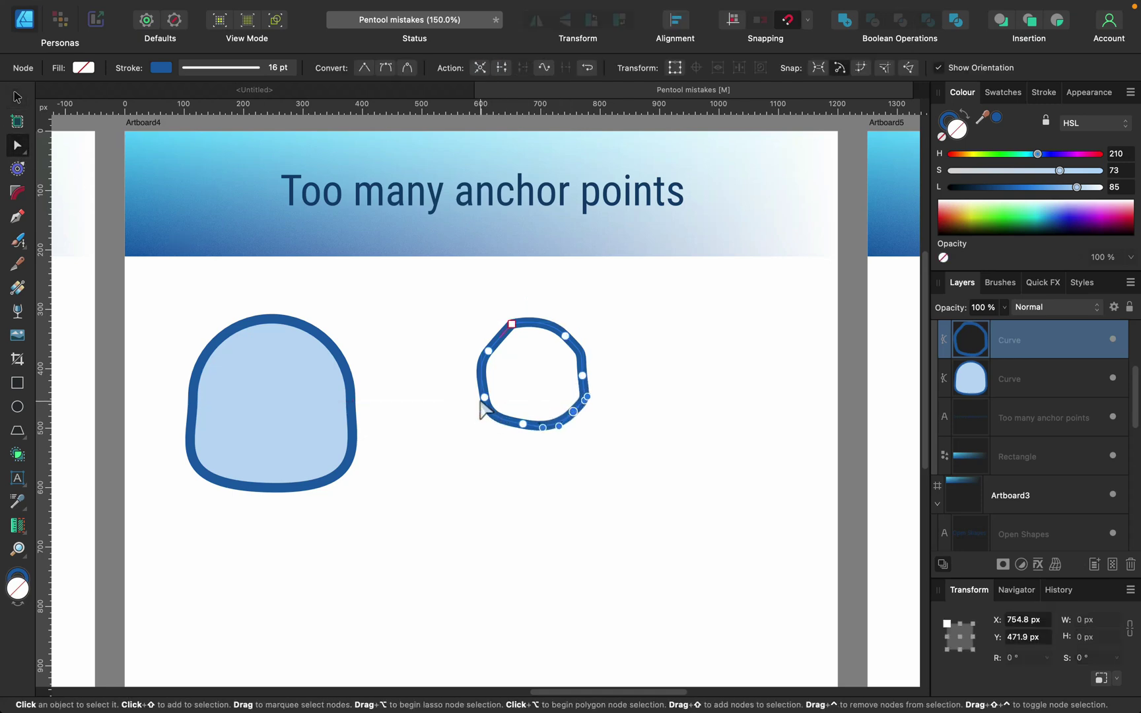
{"action": "left_click_drag", "start_coordinate": [483, 402], "coordinate": [484, 403]}
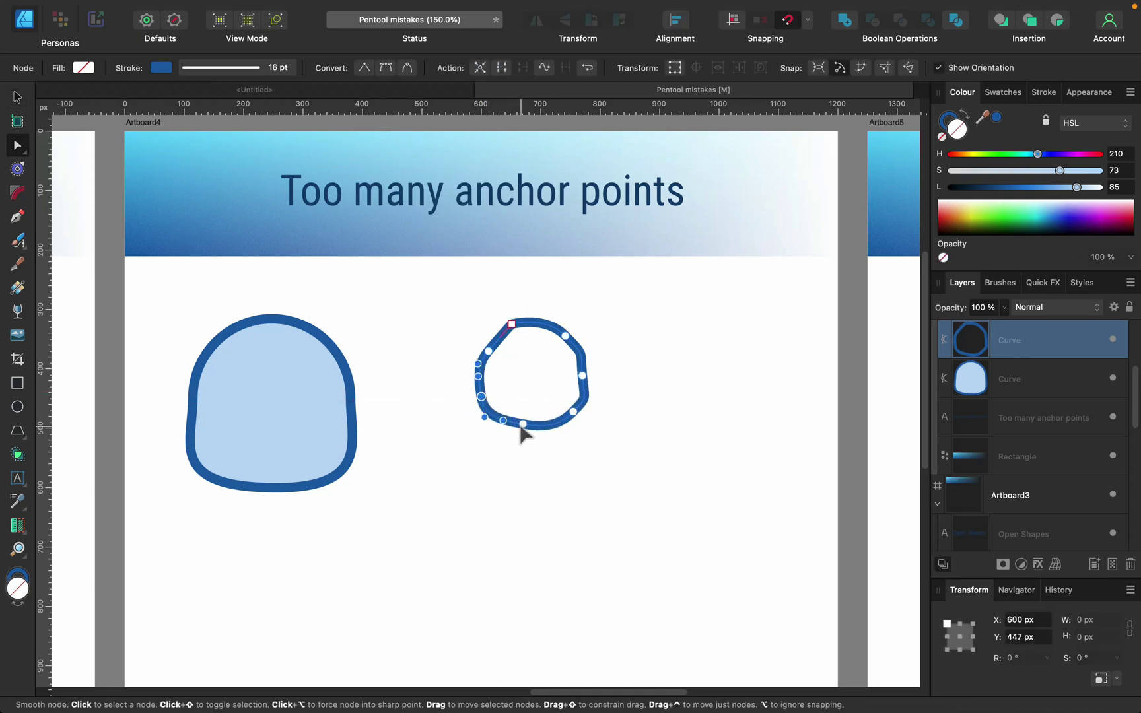
{"action": "left_click_drag", "start_coordinate": [529, 437], "coordinate": [573, 420]}
{"action": "key", "text": "BackSpace"}
{"action": "key", "text": "BackSpace"}
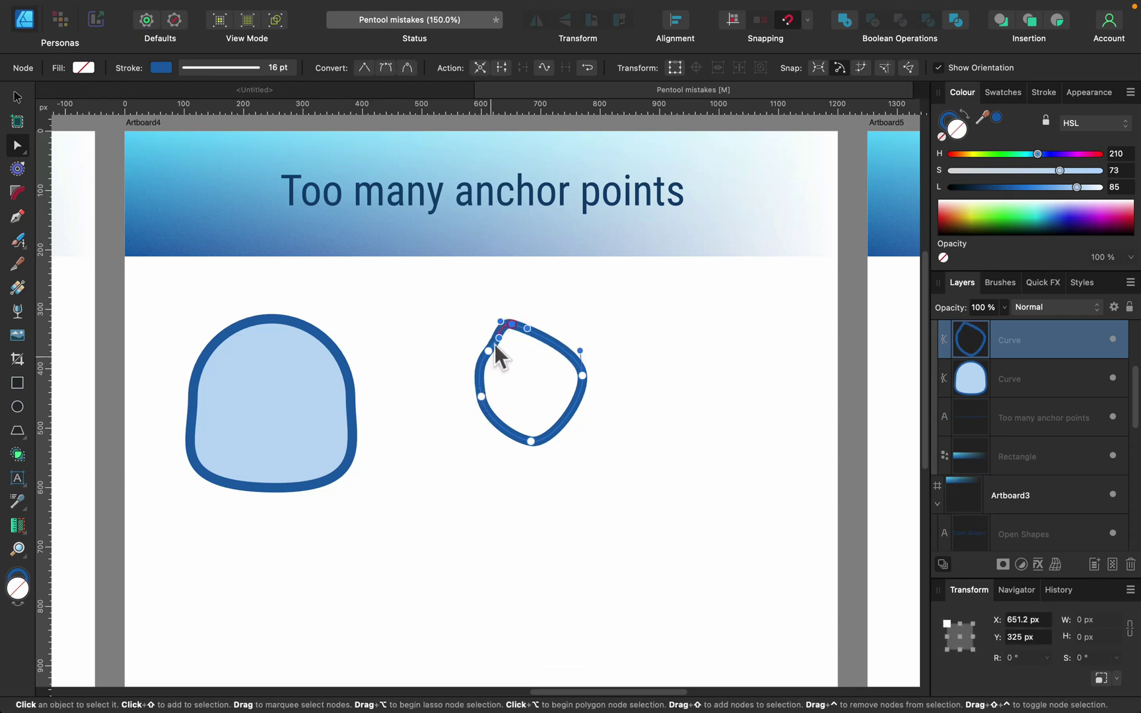
{"action": "left_click", "coordinate": [489, 350]}
{"action": "key", "text": "BackSpace"}
Step: Adjust the remaining nodes and handles to smooth the shape into a clean oval ring
{"action": "left_click_drag", "start_coordinate": [481, 398], "coordinate": [471, 390]}
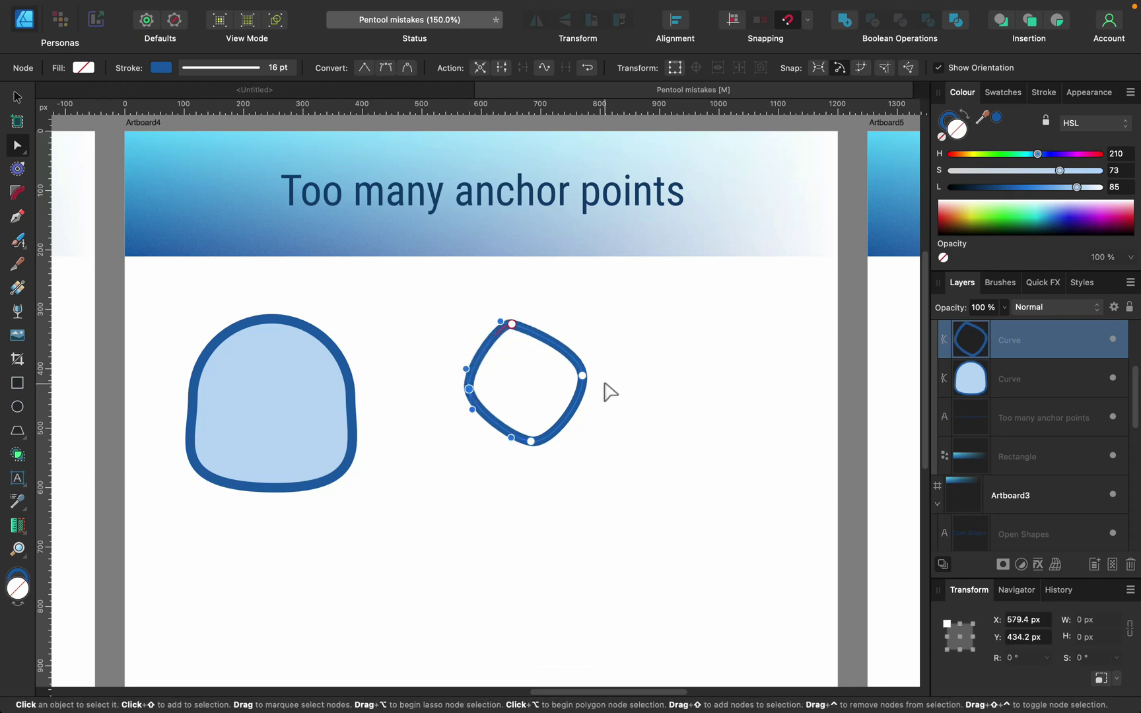
{"action": "left_click_drag", "start_coordinate": [583, 376], "coordinate": [602, 380]}
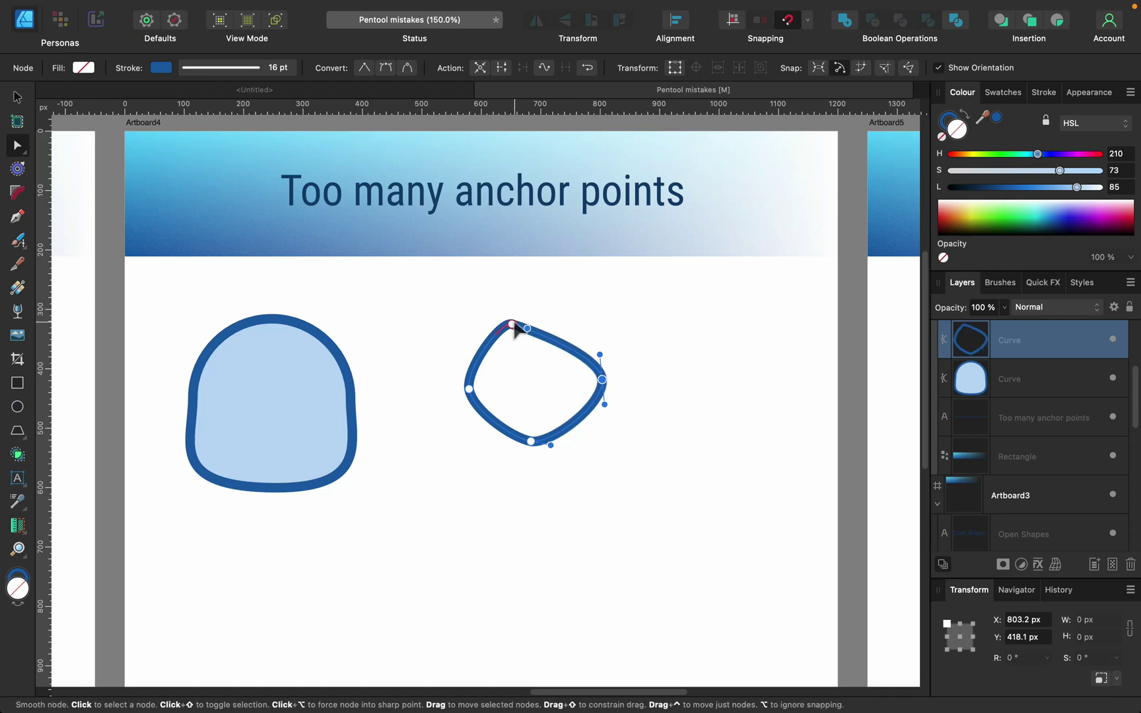
{"action": "left_click_drag", "start_coordinate": [515, 326], "coordinate": [543, 310]}
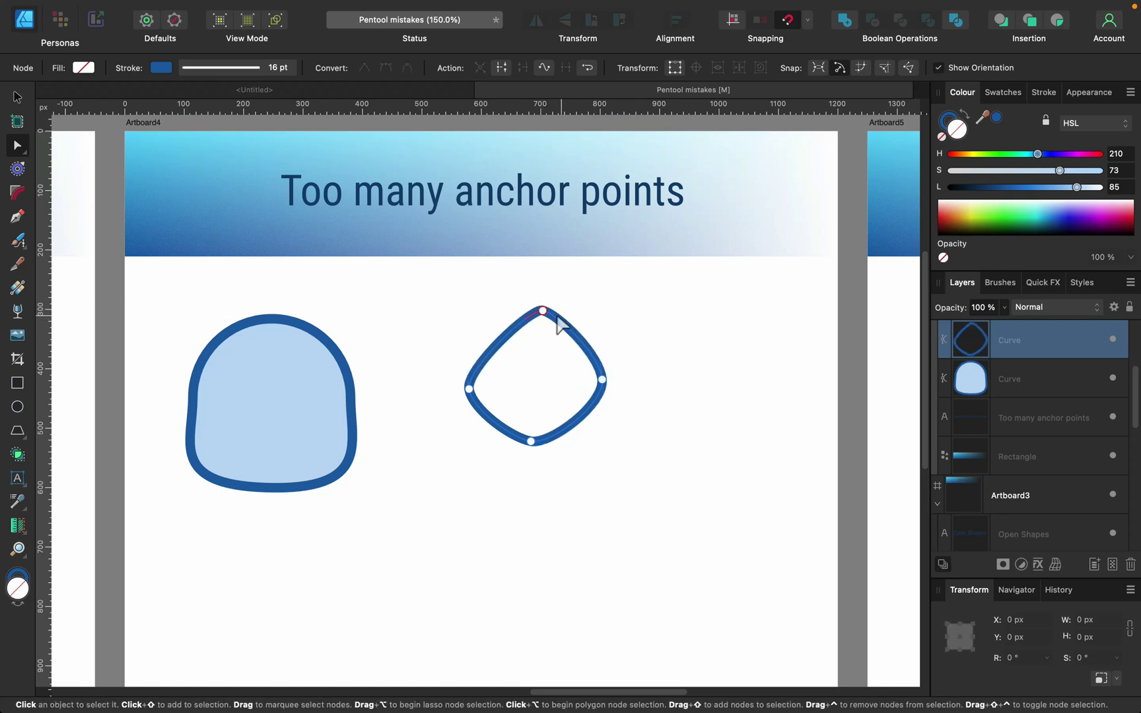
{"action": "left_click_drag", "start_coordinate": [560, 315], "coordinate": [572, 312]}
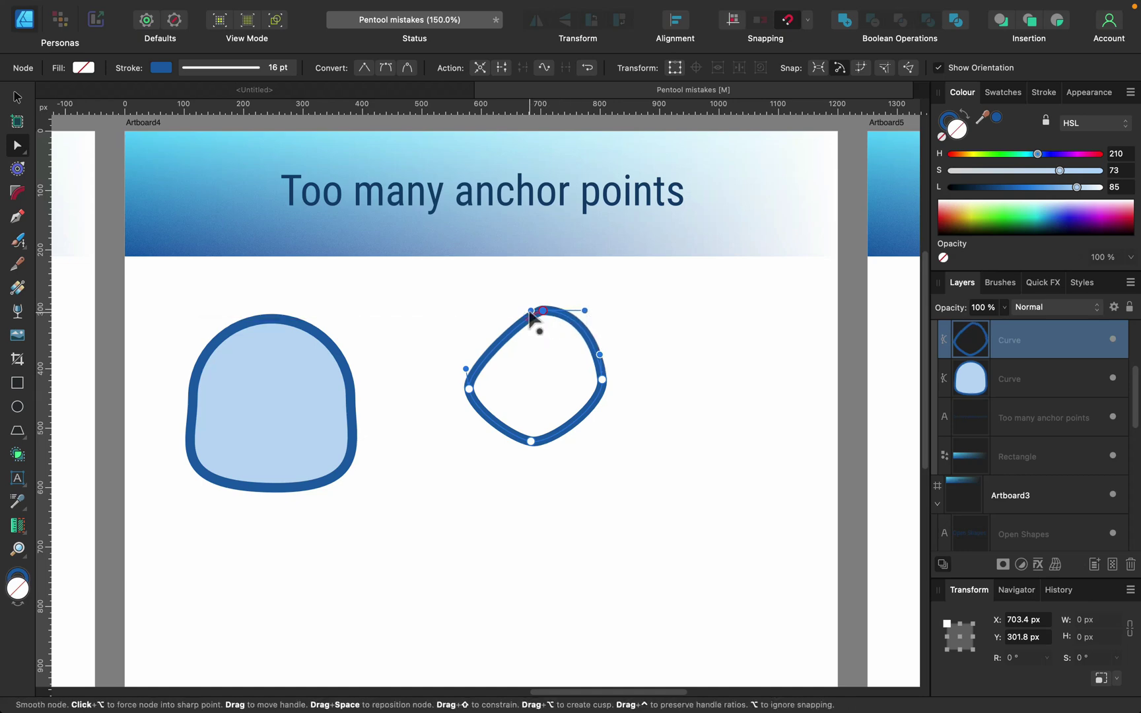
{"action": "left_click_drag", "start_coordinate": [516, 312], "coordinate": [478, 309]}
{"action": "left_click", "coordinate": [470, 390]}
{"action": "left_click_drag", "start_coordinate": [472, 410], "coordinate": [579, 447]}
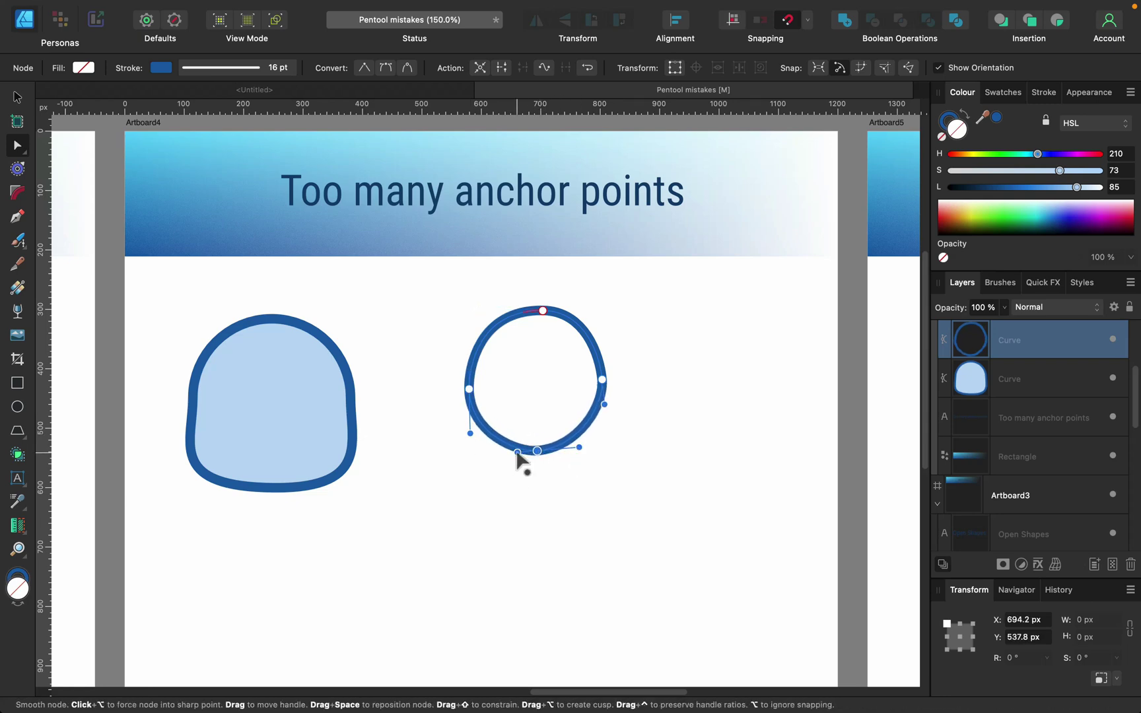
{"action": "left_click", "coordinate": [602, 381]}
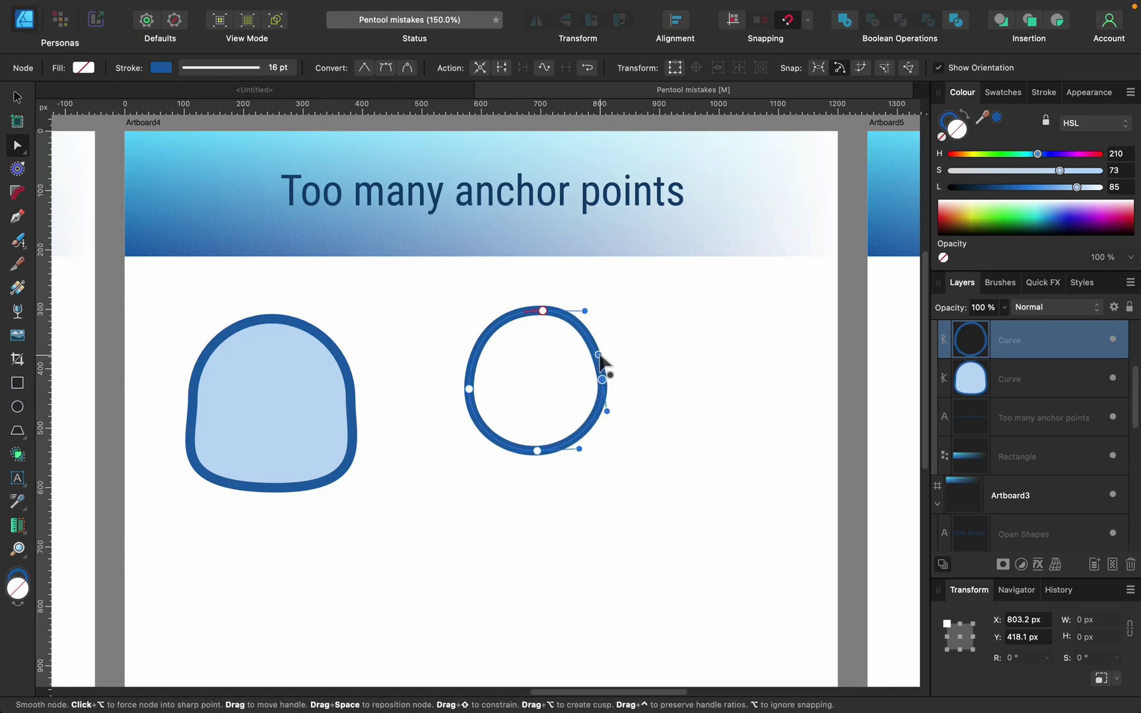
{"action": "left_click", "coordinate": [680, 388]}
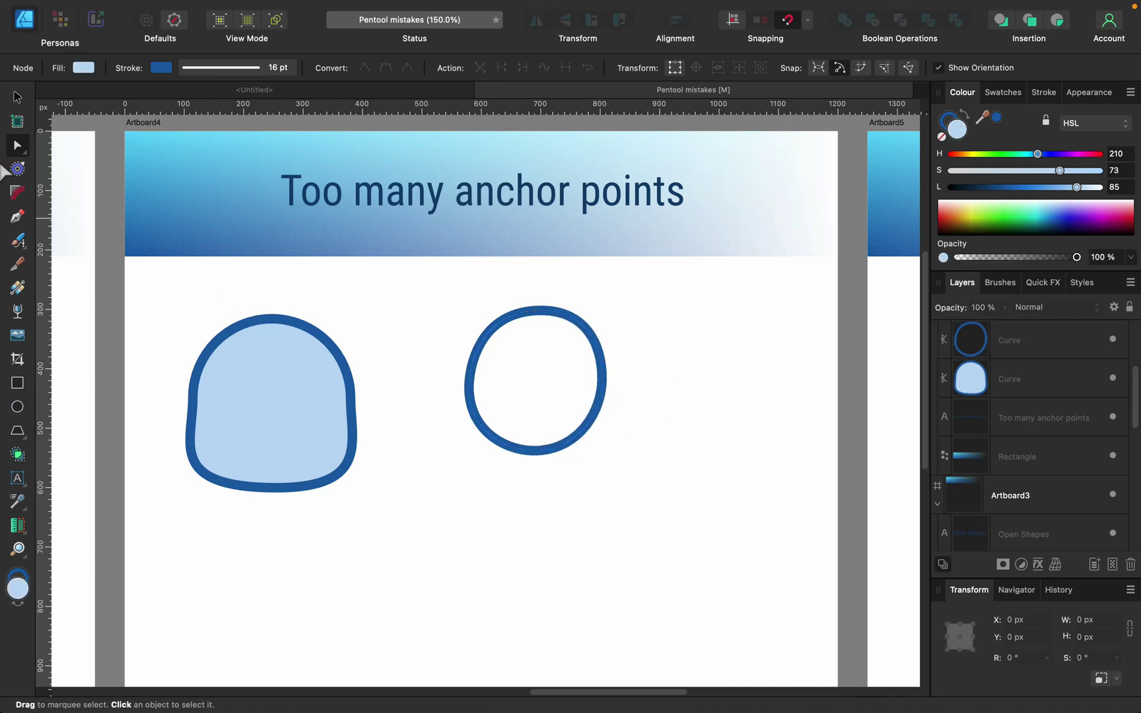
{"action": "left_click", "coordinate": [18, 98]}
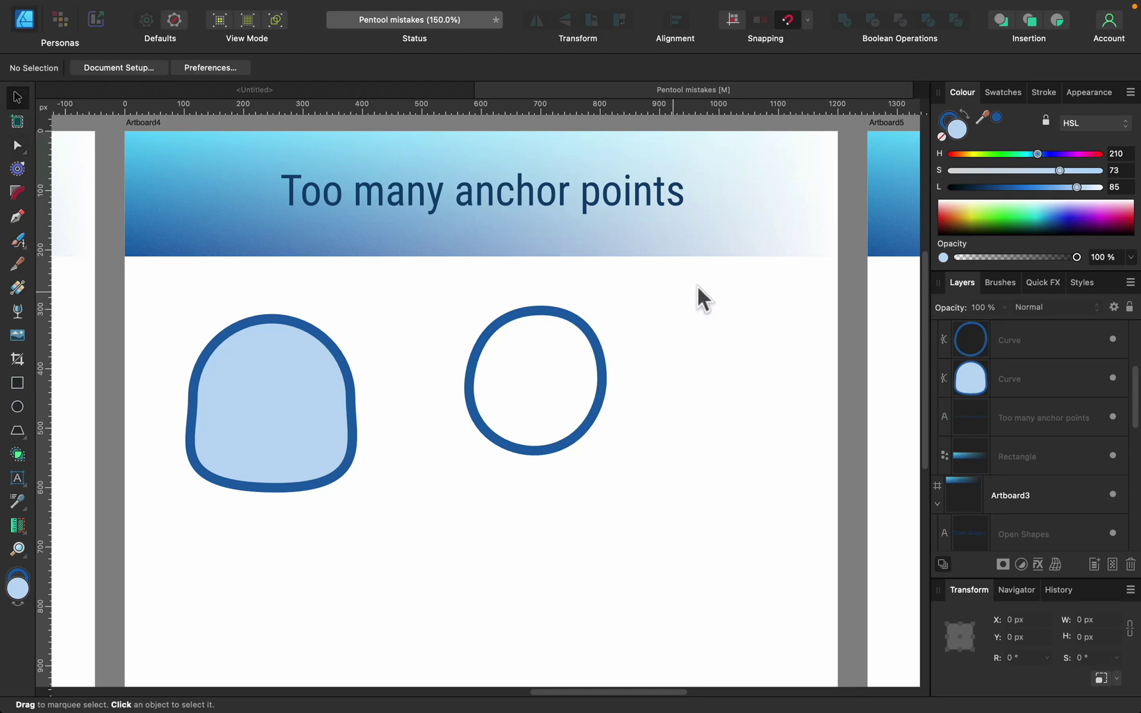
Step: Pan over to frame the Unbalanced curves artboard
{"action": "key", "text": "space"}
{"action": "scroll", "coordinate": [697, 286], "scroll_direction": "right", "scroll_amount": 10}
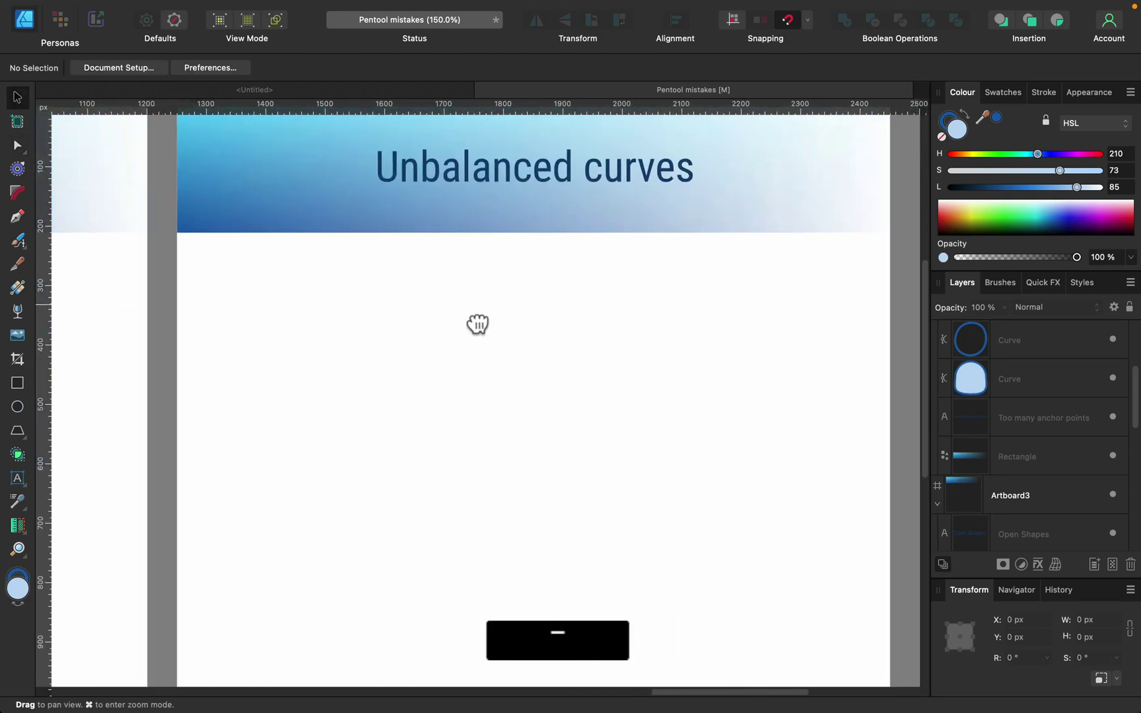
{"action": "left_click_drag", "start_coordinate": [545, 323], "coordinate": [502, 363]}
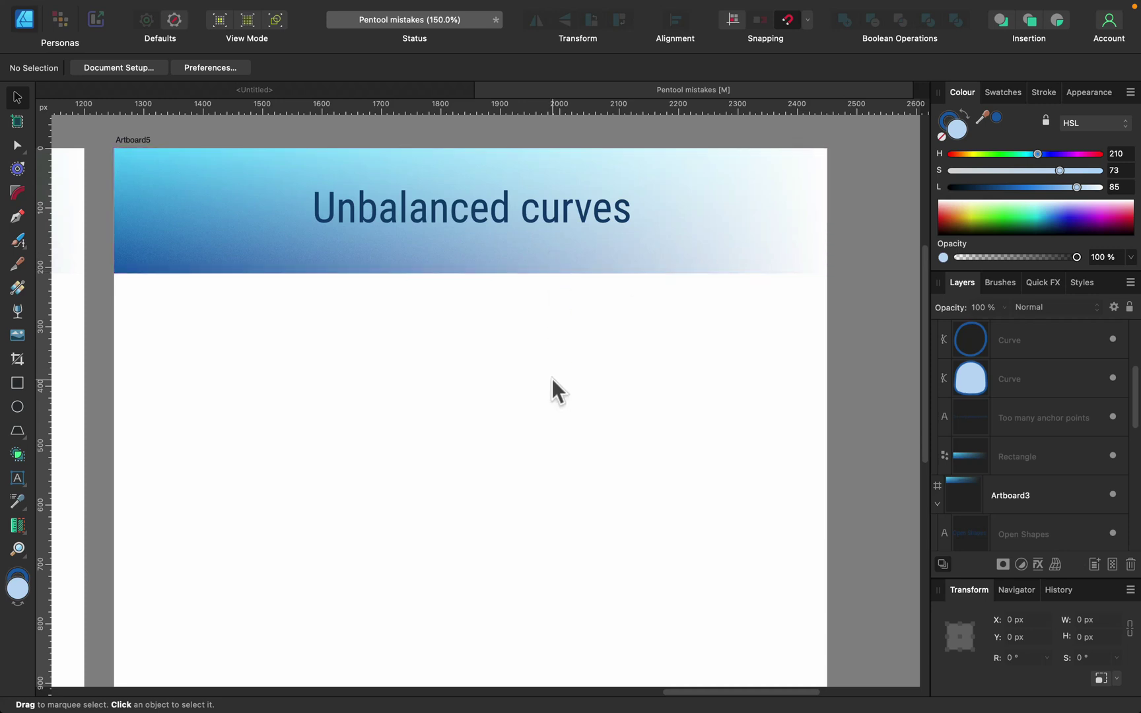
{"action": "scroll", "coordinate": [552, 380], "scroll_direction": "down", "scroll_amount": 1}
{"action": "scroll", "coordinate": [552, 378], "scroll_direction": "down", "scroll_amount": 1}
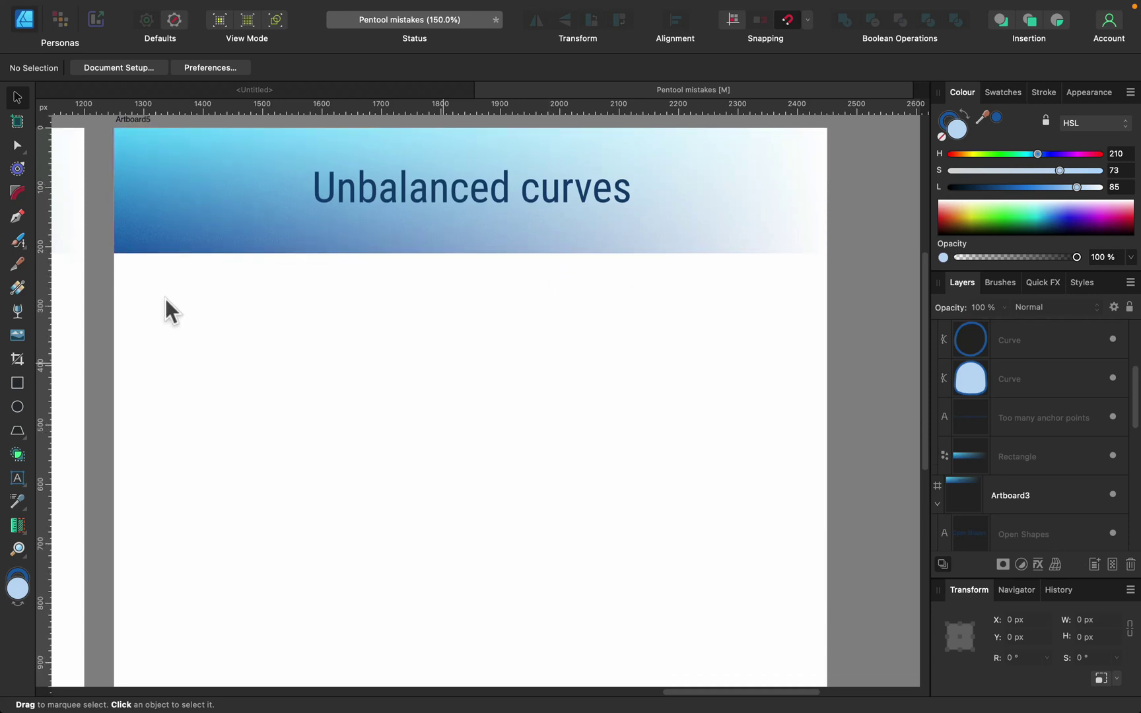
Step: Draw a three-node open curve that arcs, dips, then hooks sharply upward at right
{"action": "left_click", "coordinate": [21, 219]}
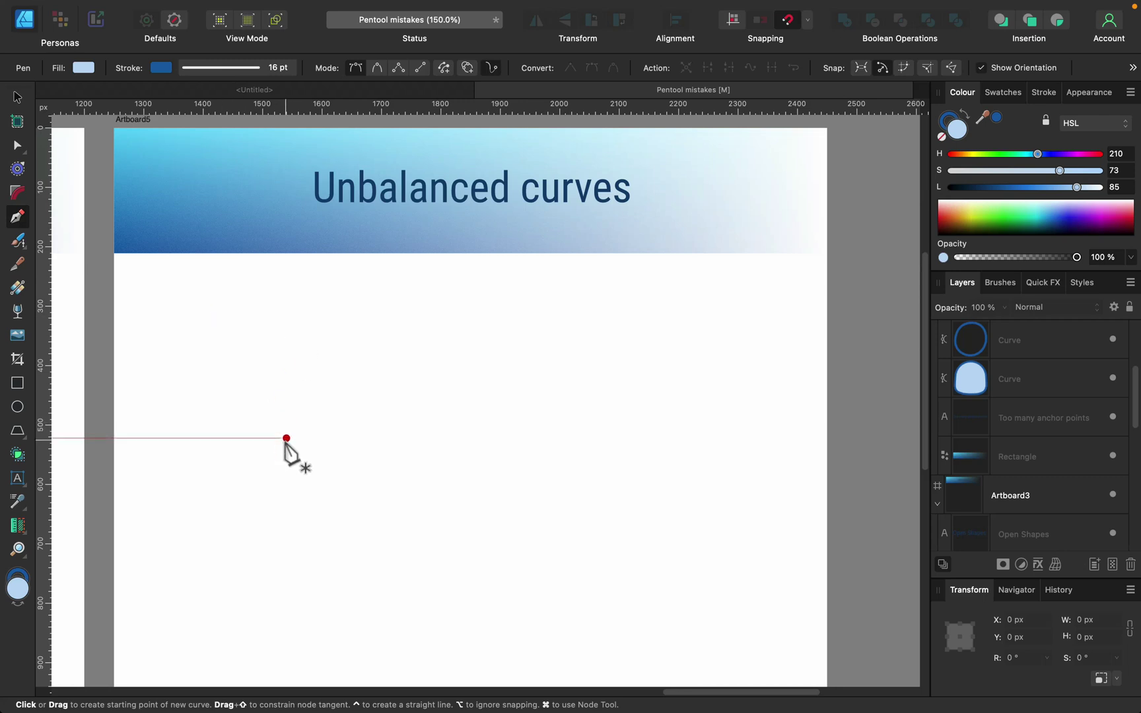
{"action": "left_click", "coordinate": [286, 438]}
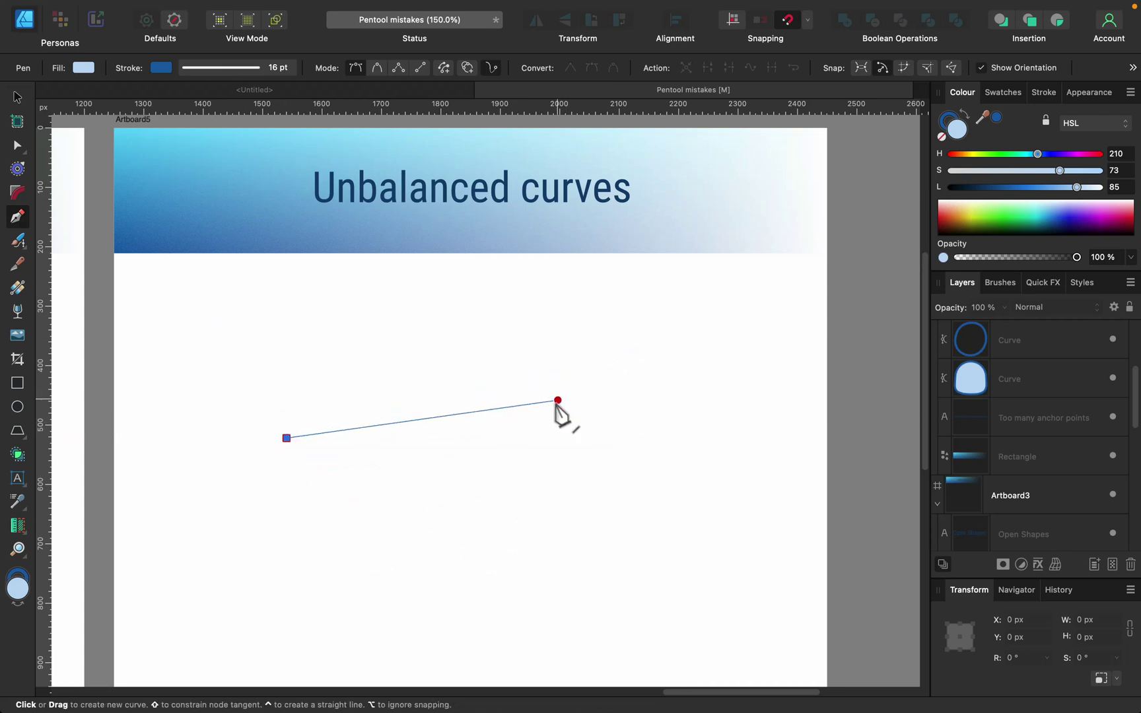
{"action": "left_click_drag", "start_coordinate": [552, 422], "coordinate": [703, 548]}
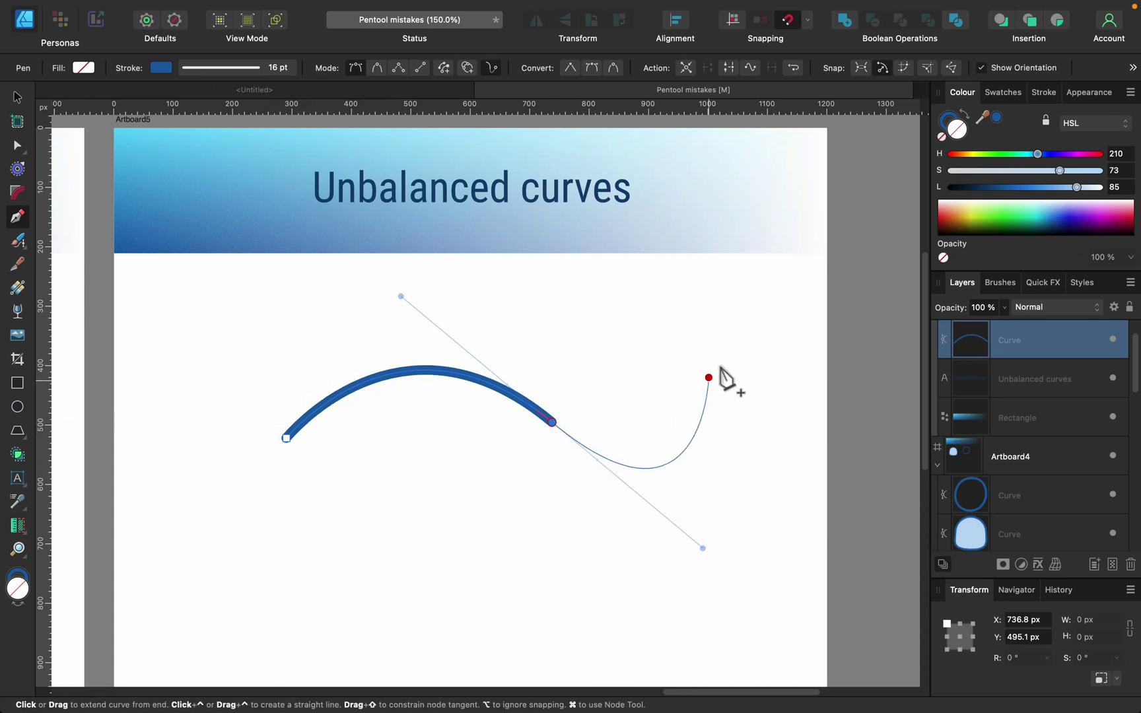
{"action": "left_click", "coordinate": [705, 337]}
{"action": "key", "text": "Escape"}
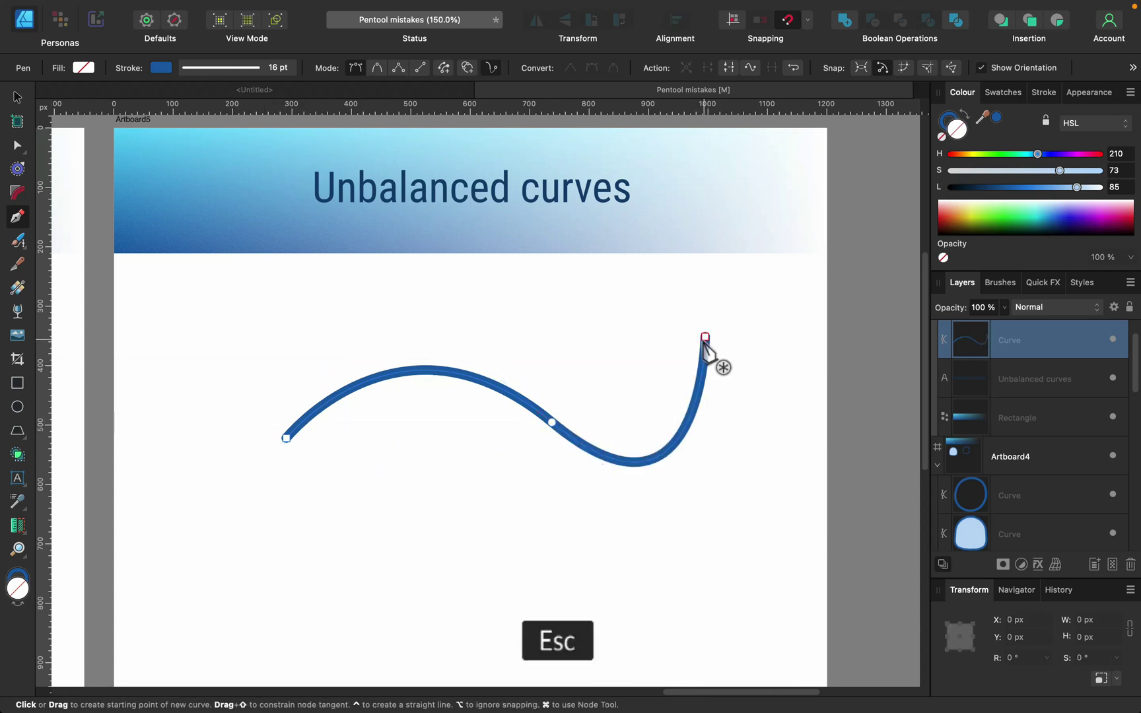
Step: Draw a shallow two-node arc beneath the wavy curve, then return to the Move tool
{"action": "left_click", "coordinate": [18, 99]}
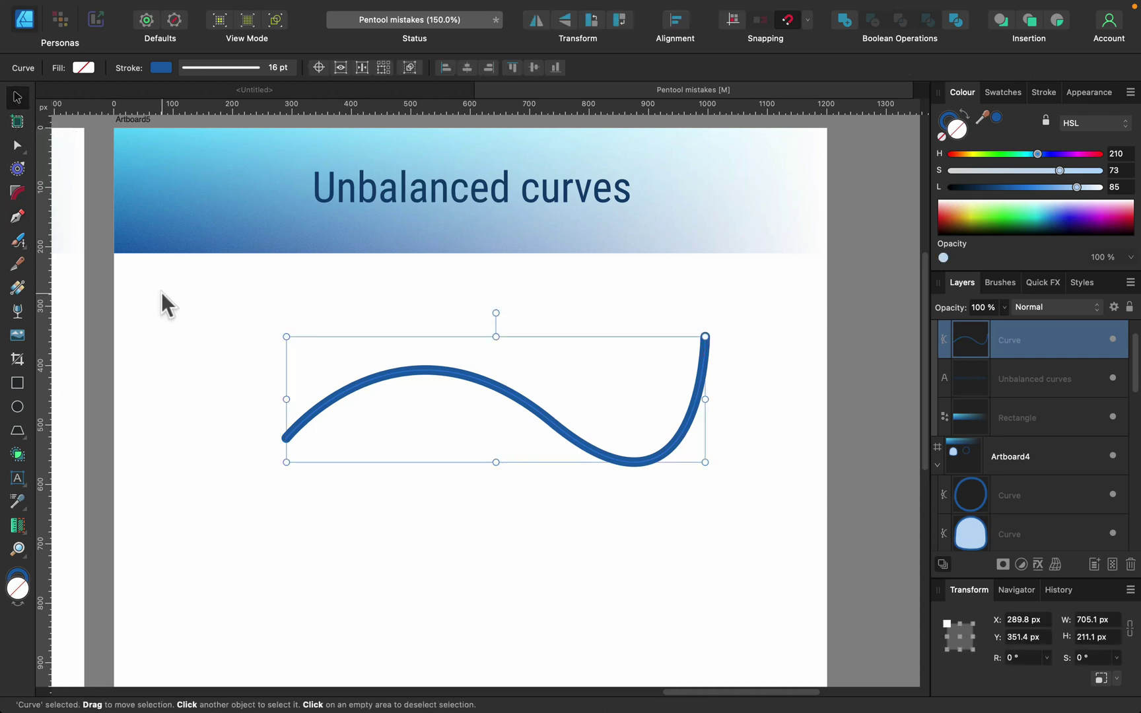
{"action": "left_click", "coordinate": [163, 293]}
{"action": "left_click", "coordinate": [17, 217]}
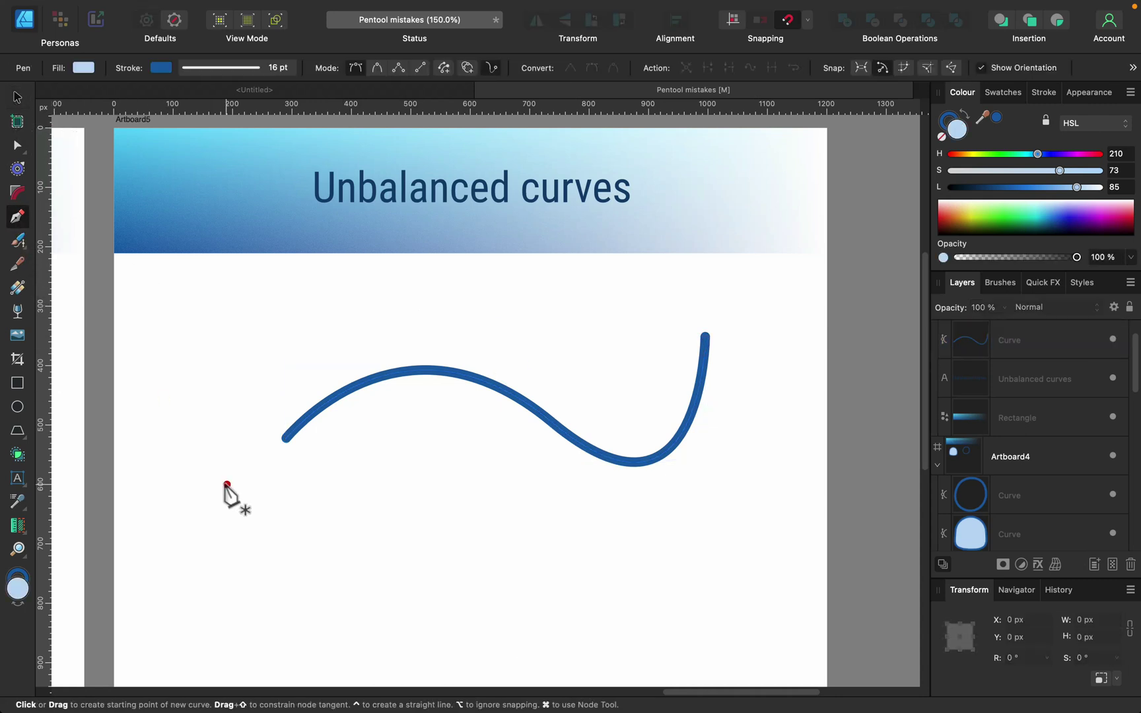
{"action": "left_click_drag", "start_coordinate": [286, 574], "coordinate": [344, 539]}
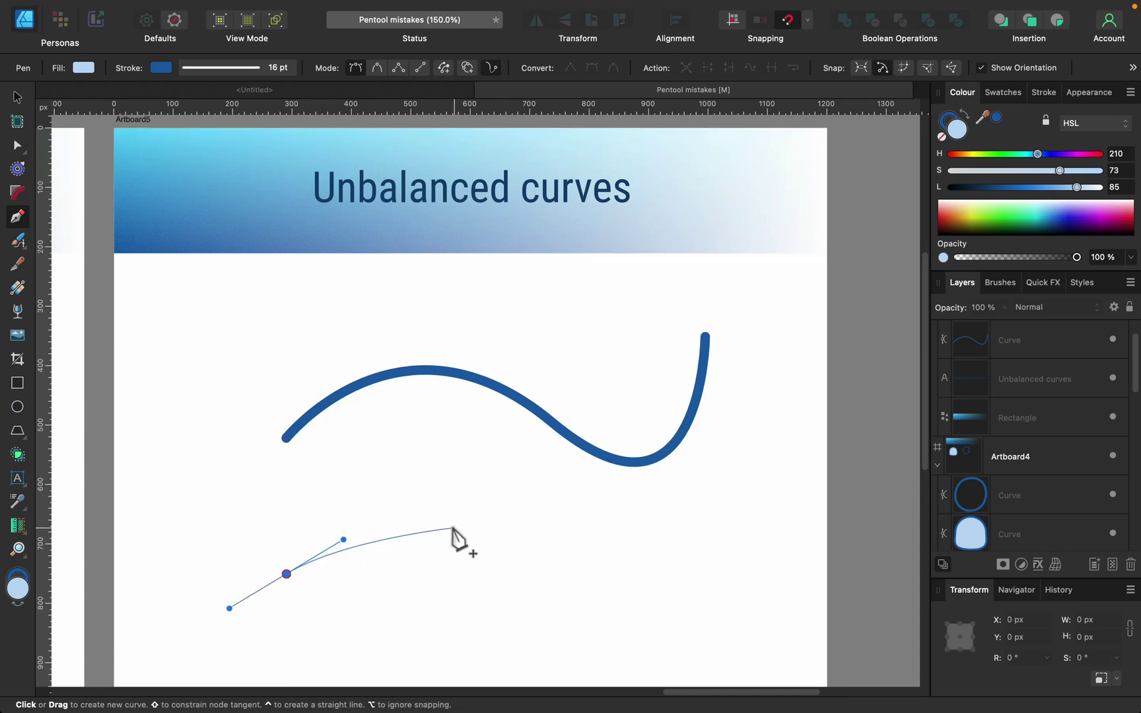
{"action": "left_click_drag", "start_coordinate": [549, 572], "coordinate": [596, 611]}
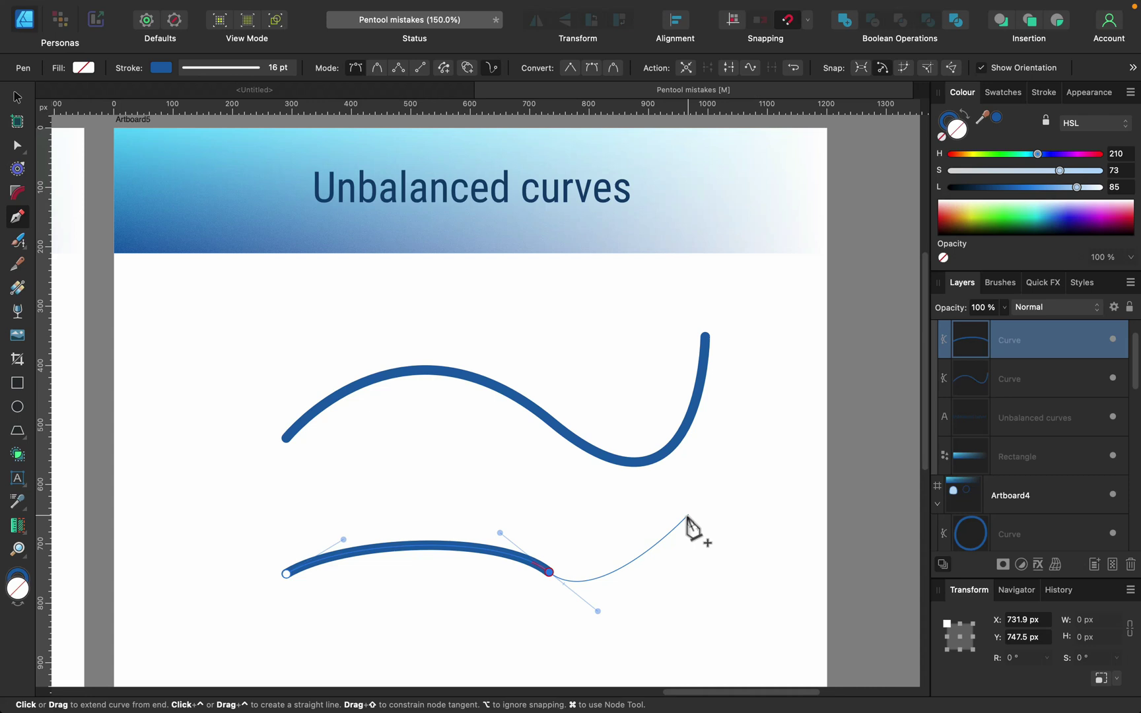
{"action": "key", "text": "Escape"}
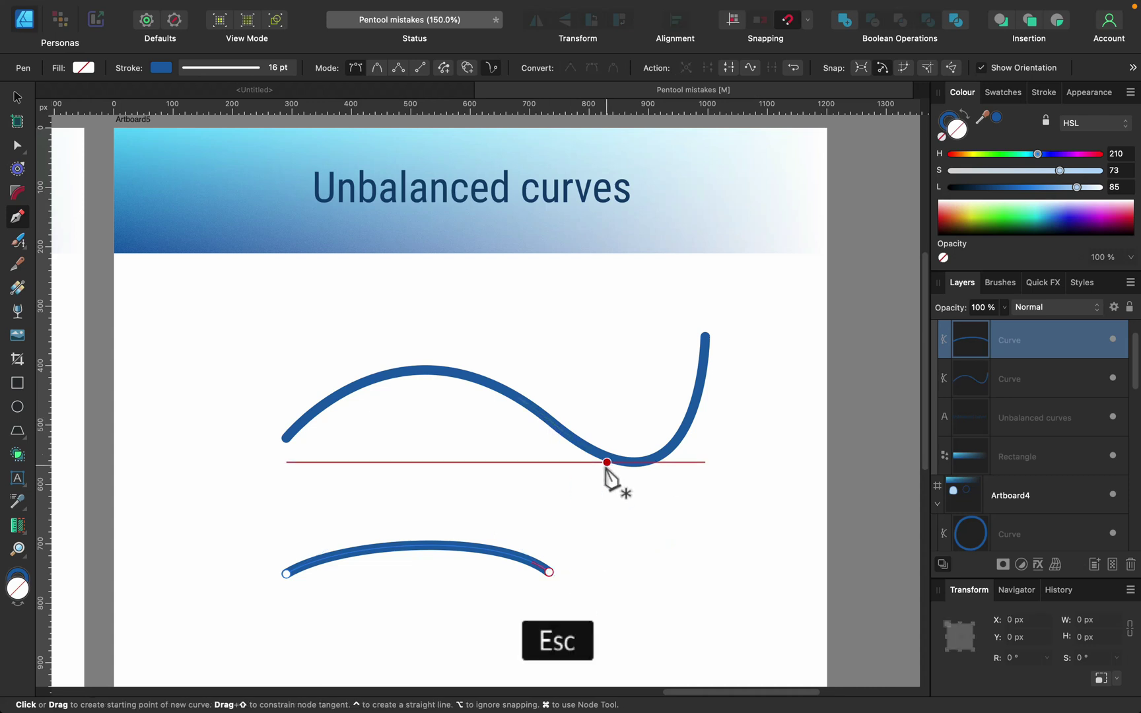
{"action": "left_click", "coordinate": [18, 98]}
Step: Deselect and pan across the artboards to centre the Unbalanced curves artboard
{"action": "left_click", "coordinate": [327, 331]}
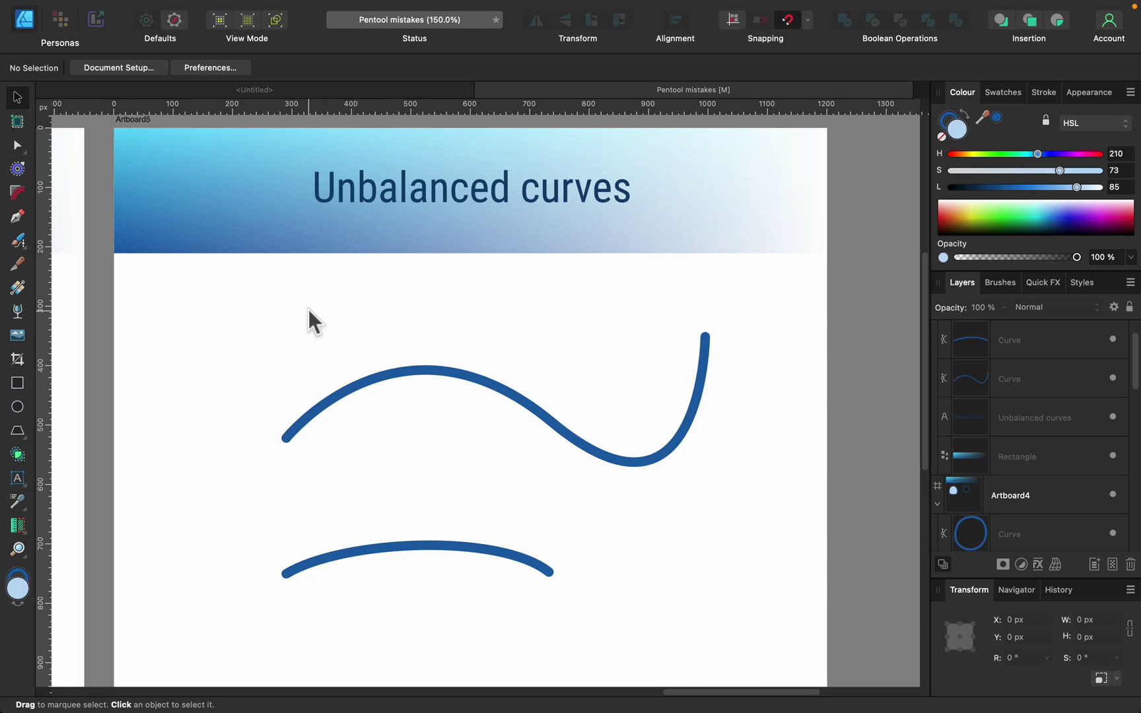
{"action": "key", "text": "space"}
{"action": "left_click_drag", "start_coordinate": [214, 351], "coordinate": [719, 386]}
{"action": "left_click_drag", "start_coordinate": [262, 425], "coordinate": [504, 384]}
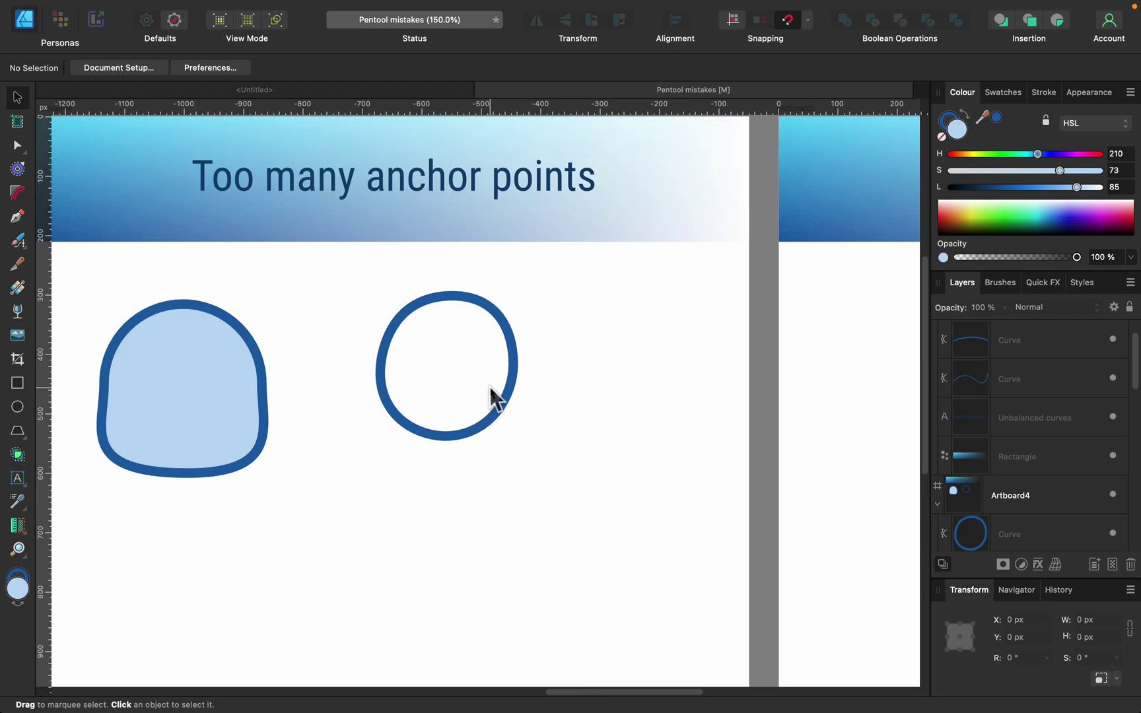
{"action": "scroll", "coordinate": [754, 291], "scroll_direction": "right", "scroll_amount": 5}
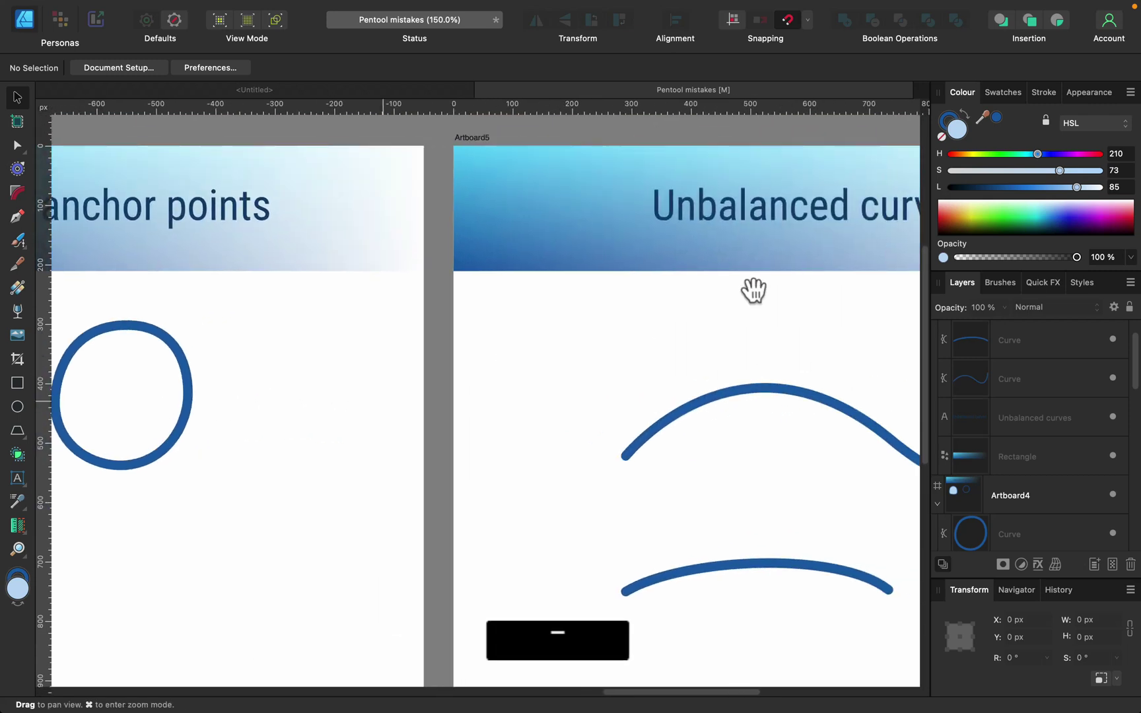
{"action": "left_click_drag", "start_coordinate": [753, 290], "coordinate": [464, 339]}
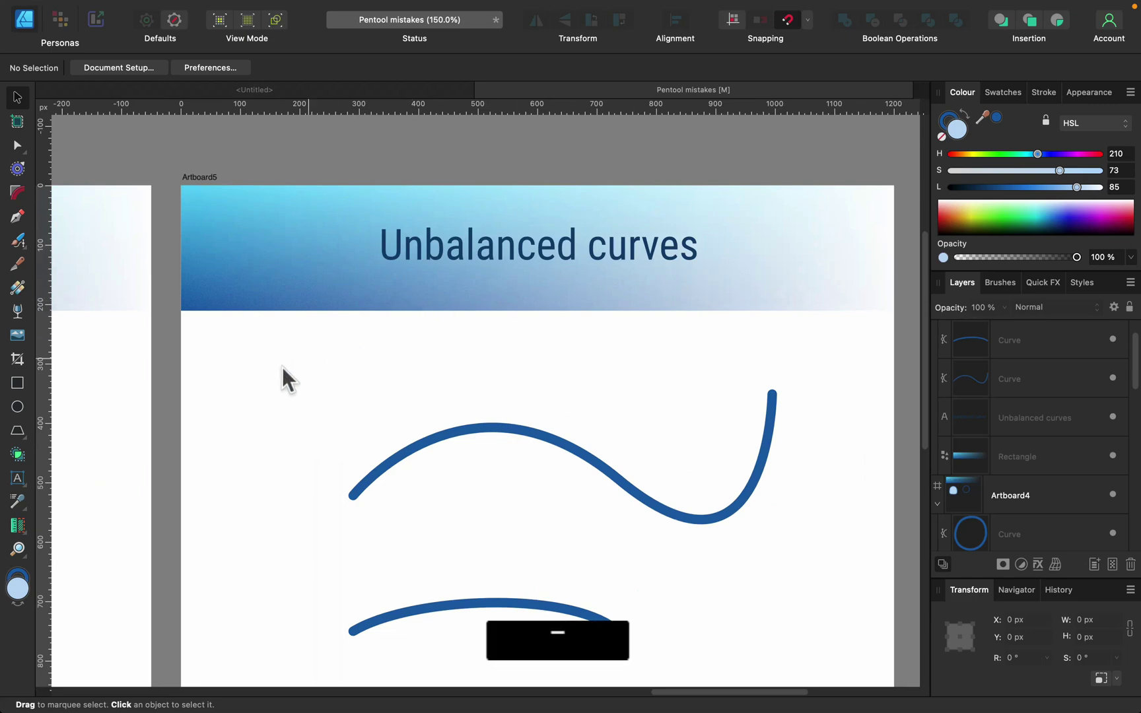
Step: Pan back past Too many anchor points, Open Shapes and Direction to the 'You are NOT drawing a line...' artboard
{"action": "left_click_drag", "start_coordinate": [284, 382], "coordinate": [618, 395]}
{"action": "left_click_drag", "start_coordinate": [377, 393], "coordinate": [435, 283]}
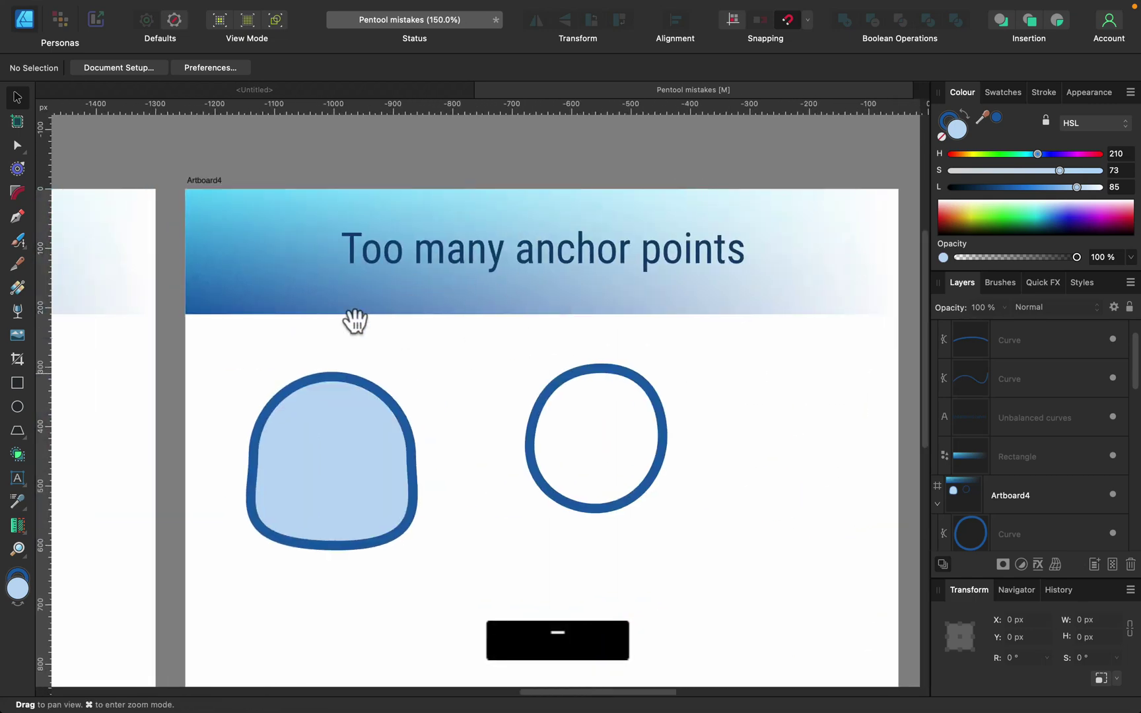
{"action": "left_click_drag", "start_coordinate": [255, 321], "coordinate": [574, 340]}
{"action": "mouse_move", "coordinate": [321, 395]}
{"action": "left_mouse_down"}
{"action": "mouse_move", "coordinate": [710, 372]}
{"action": "mouse_move", "coordinate": [605, 371]}
{"action": "left_mouse_up"}
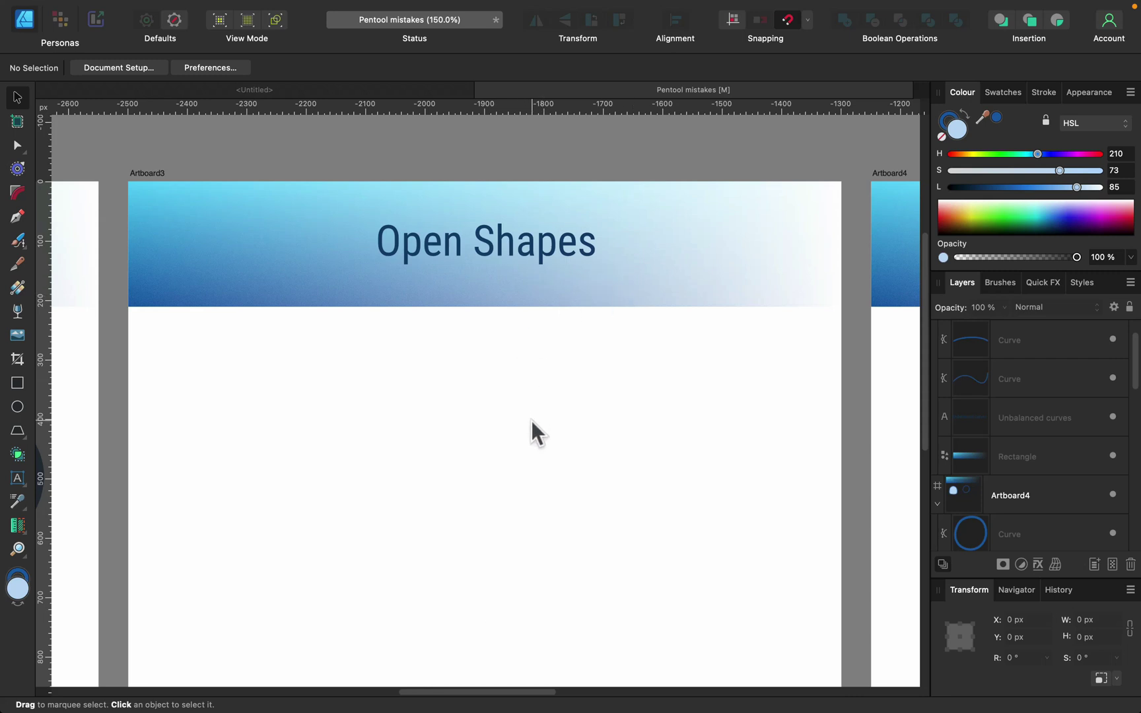
{"action": "left_click_drag", "start_coordinate": [273, 333], "coordinate": [850, 363]}
{"action": "left_click_drag", "start_coordinate": [359, 395], "coordinate": [511, 336]}
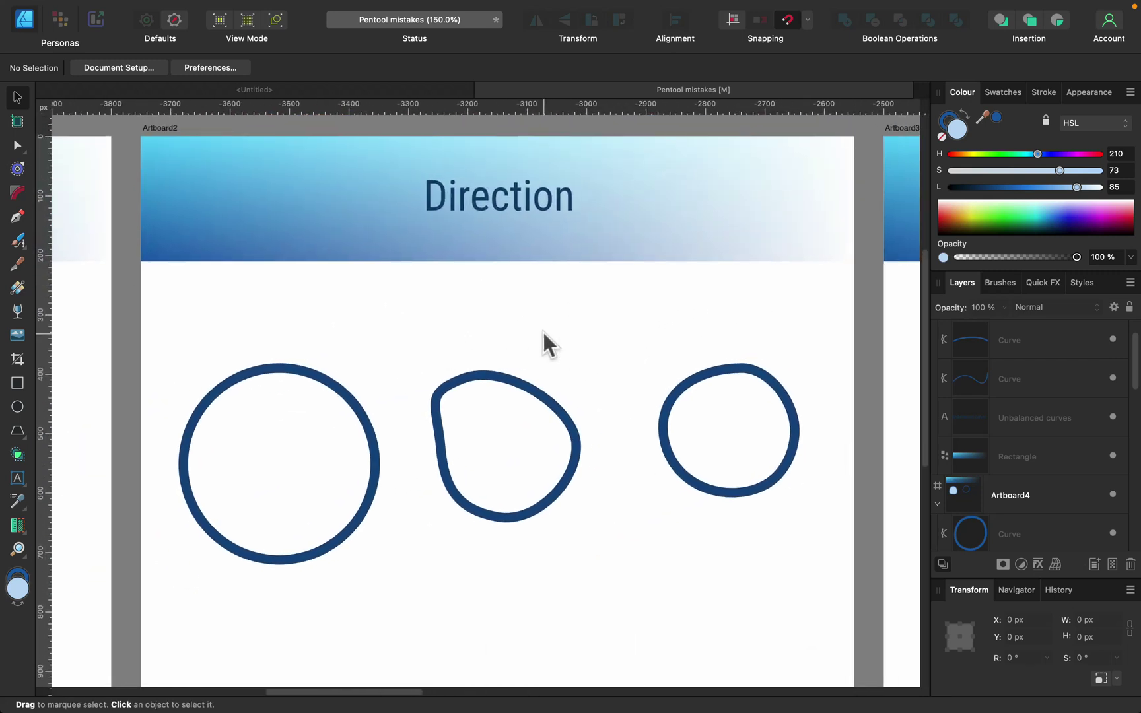
{"action": "left_click_drag", "start_coordinate": [209, 349], "coordinate": [753, 366]}
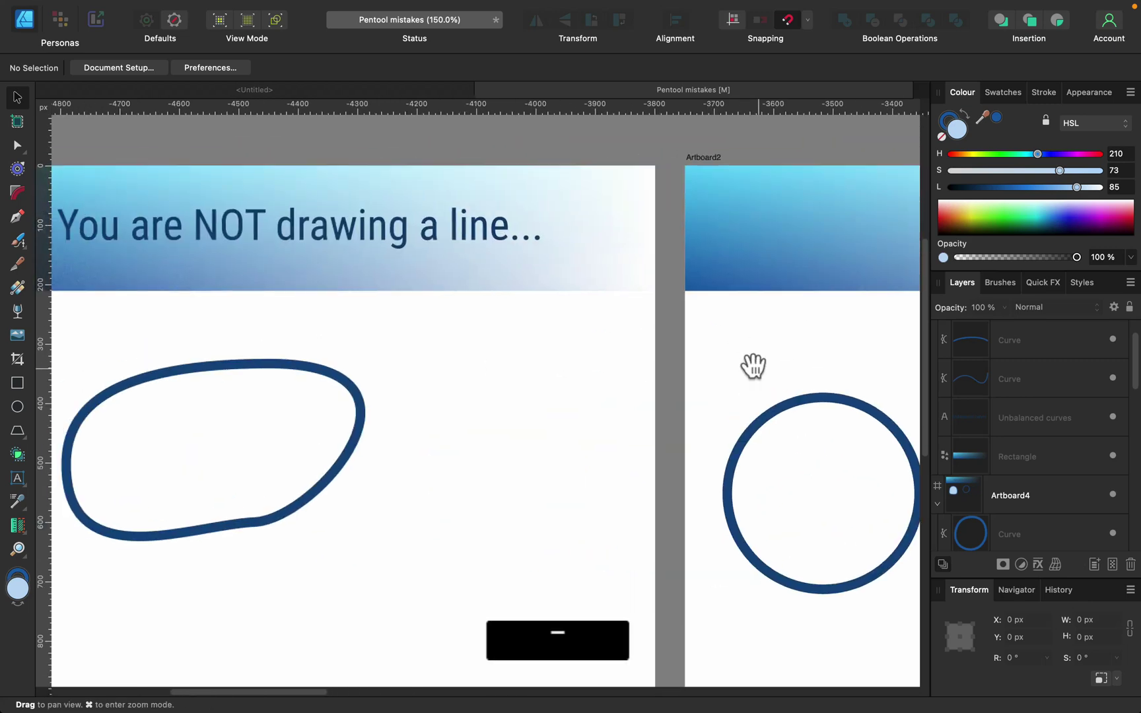
{"action": "left_click_drag", "start_coordinate": [330, 373], "coordinate": [508, 379]}
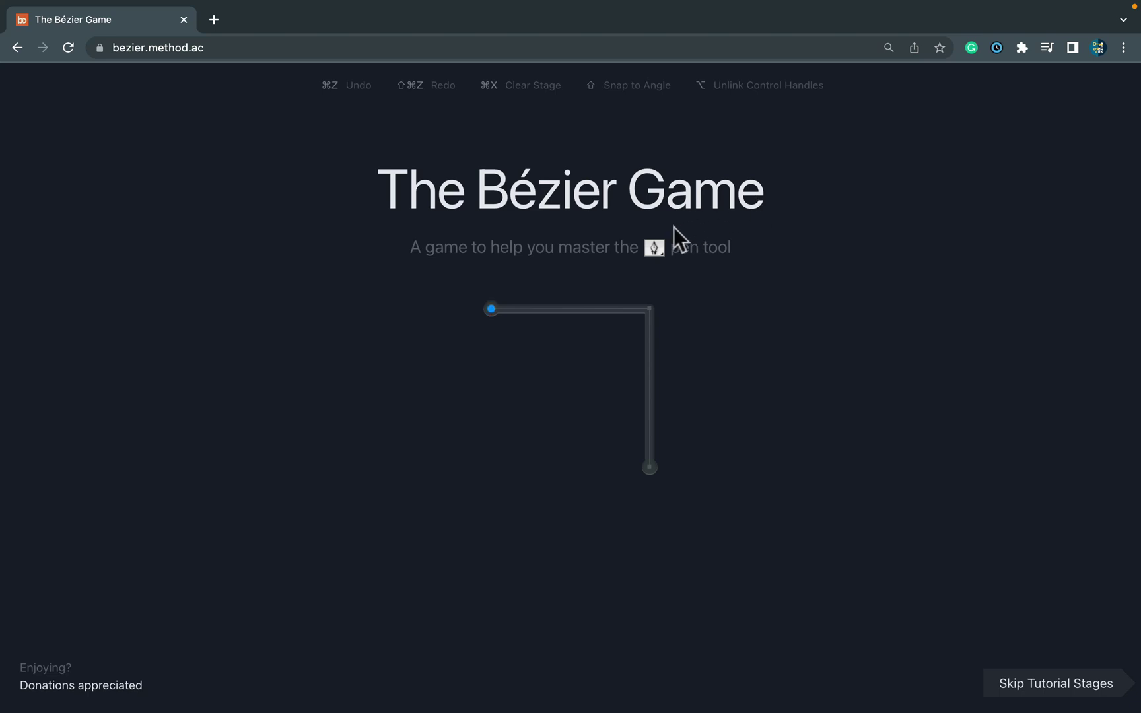
Step: Place the first anchor on the Bézier Game's L-shaped path
{"action": "left_click", "coordinate": [491, 309]}
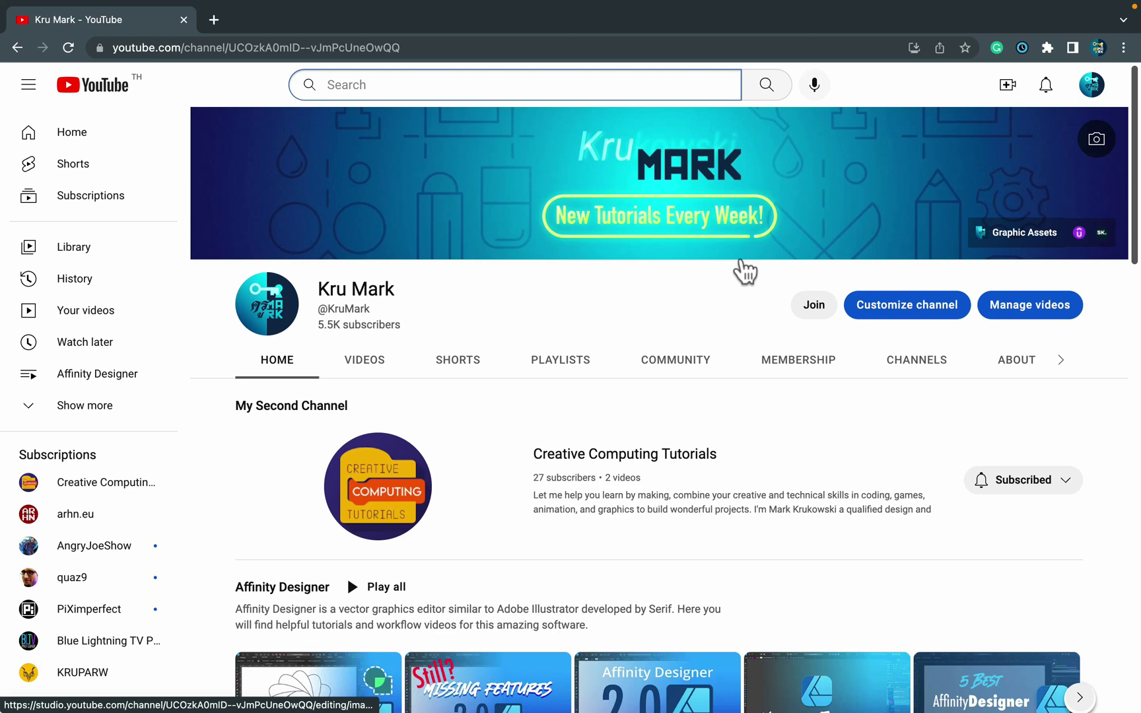
{"action": "scroll", "coordinate": [604, 410], "scroll_direction": "down", "scroll_amount": 1}
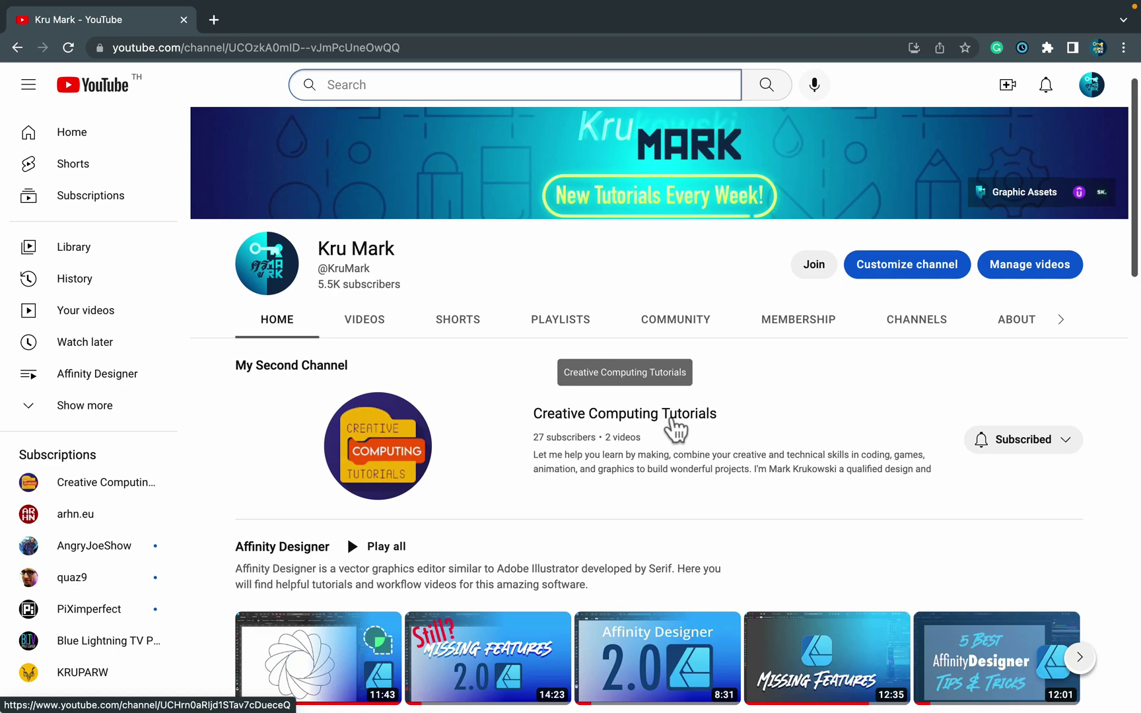
{"action": "scroll", "coordinate": [670, 409], "scroll_direction": "down", "scroll_amount": 4}
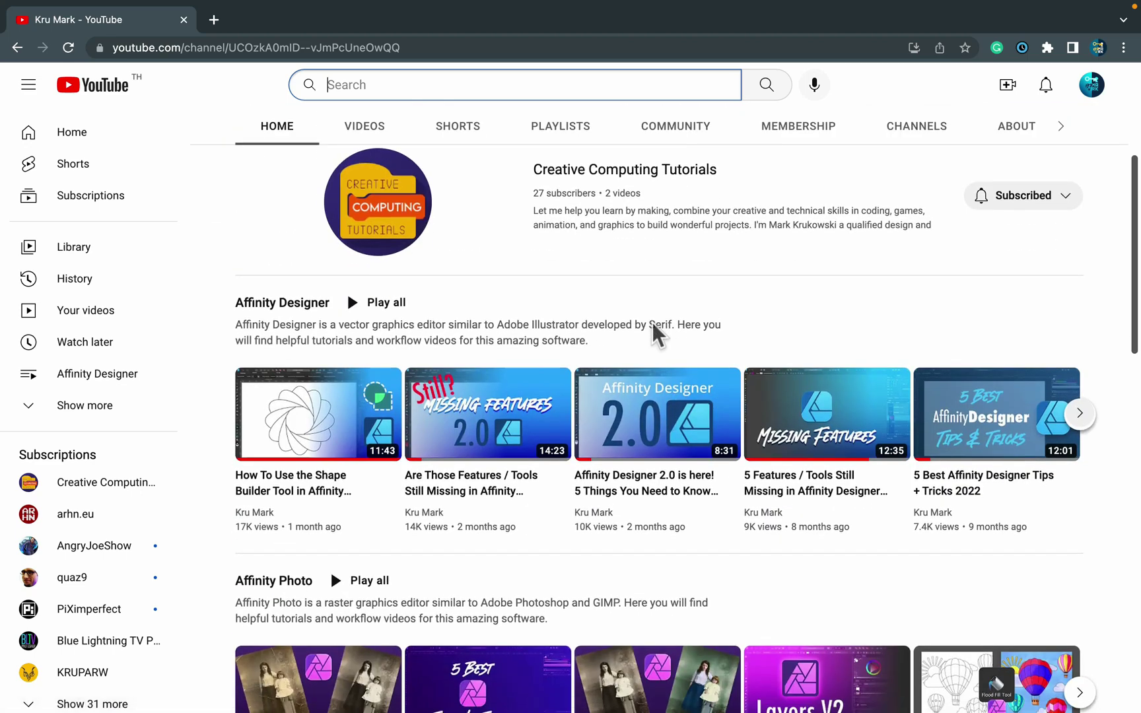
{"action": "scroll", "coordinate": [656, 335], "scroll_direction": "down", "scroll_amount": 5}
{"action": "scroll", "coordinate": [652, 328], "scroll_direction": "up", "scroll_amount": 1}
{"action": "scroll", "coordinate": [651, 328], "scroll_direction": "up", "scroll_amount": 8}
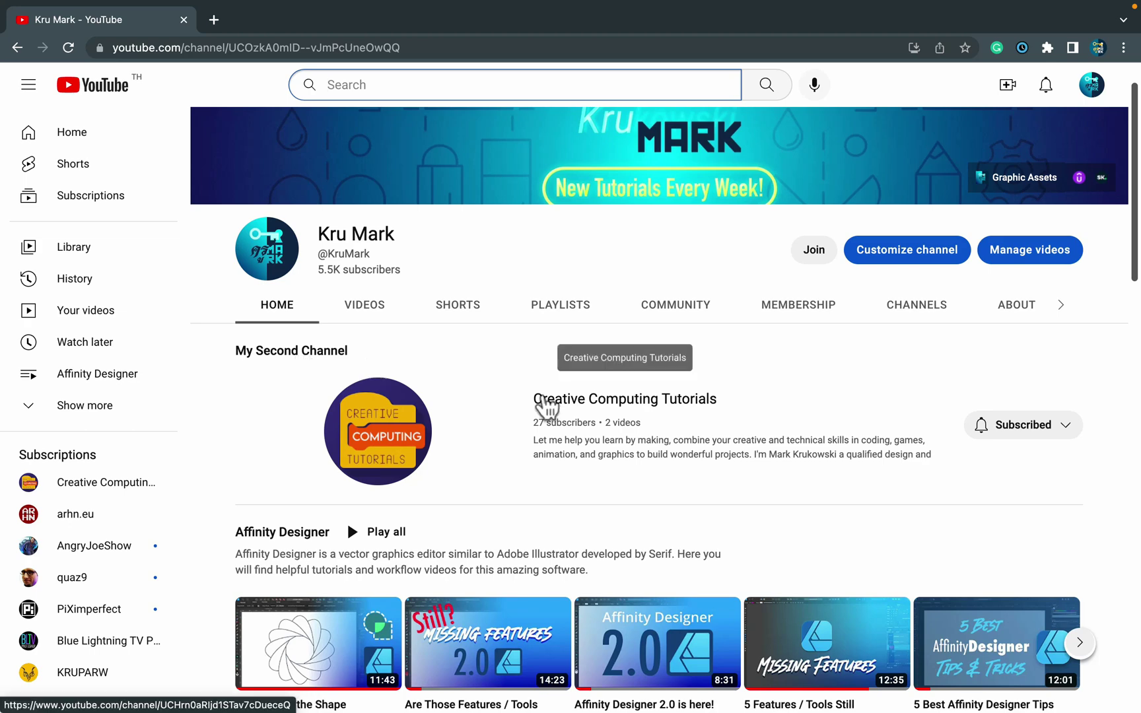
{"action": "scroll", "coordinate": [705, 377], "scroll_direction": "up", "scroll_amount": 1}
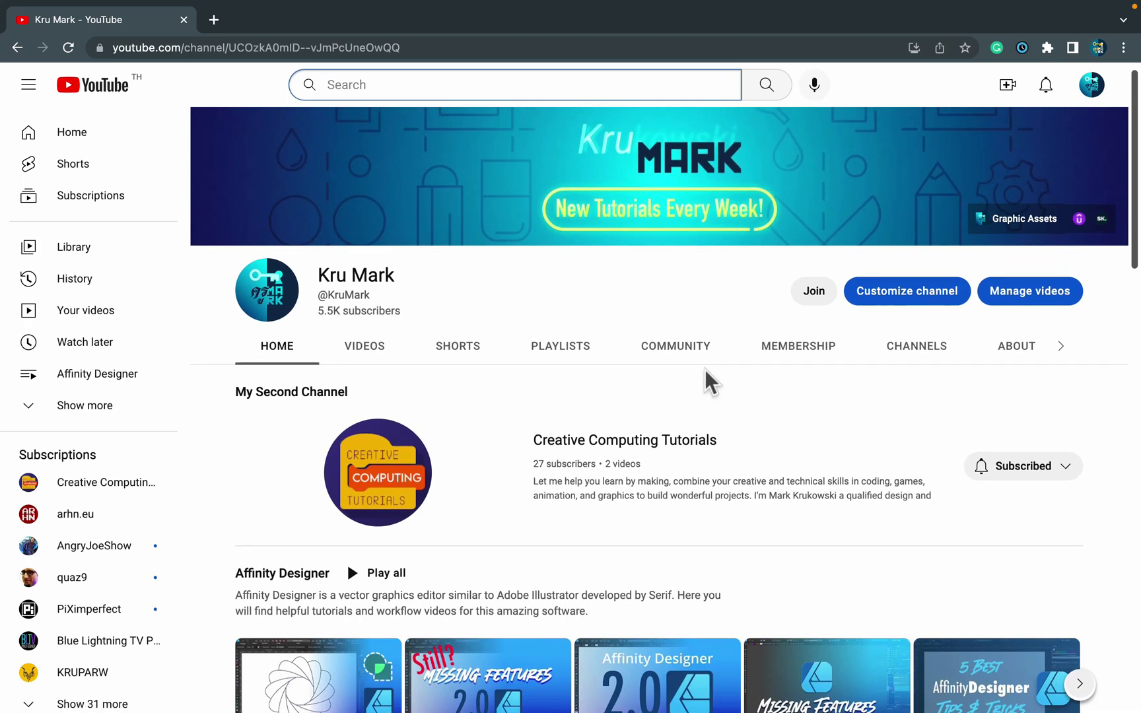